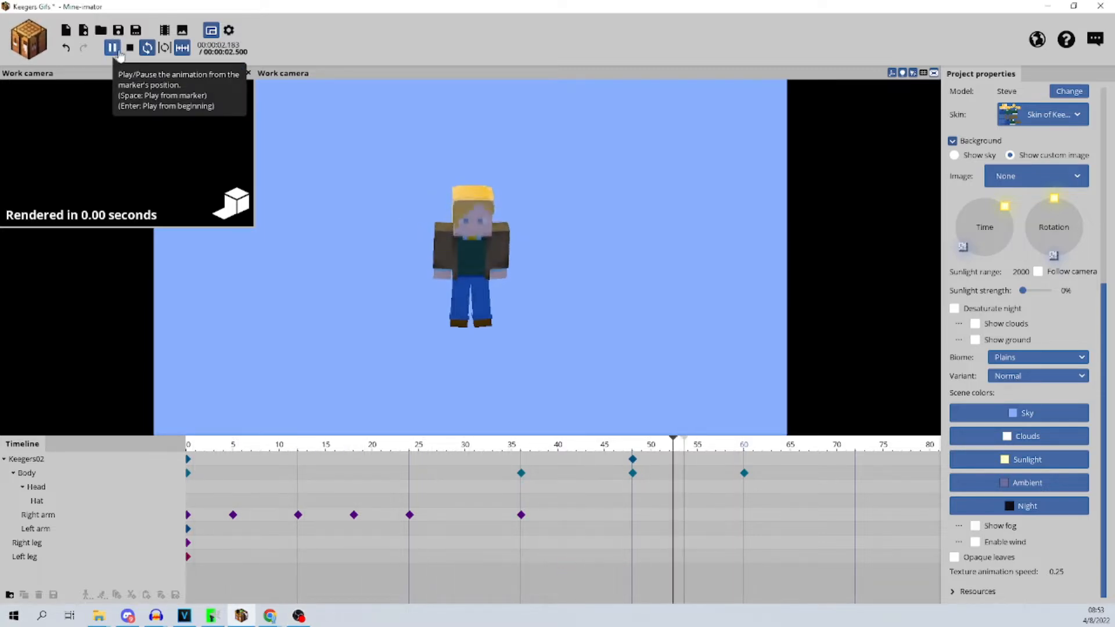
# Pause the waving animation and switch to GIMP to view the exported Keegers Gifs frames
pyautogui.click(125, 48)
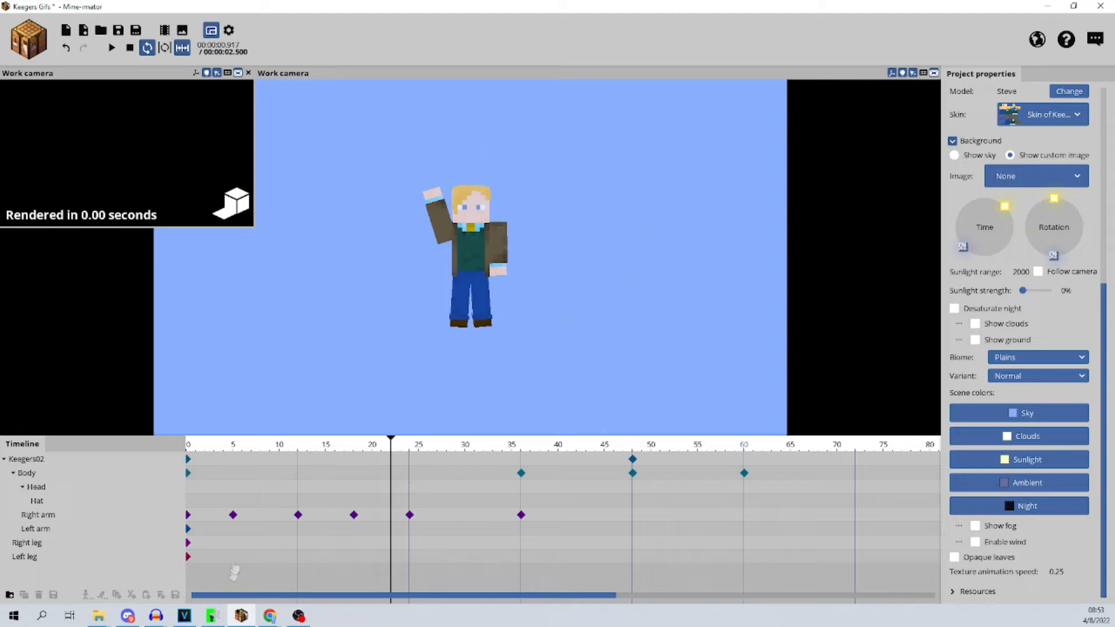
pyautogui.moveTo(212, 617)
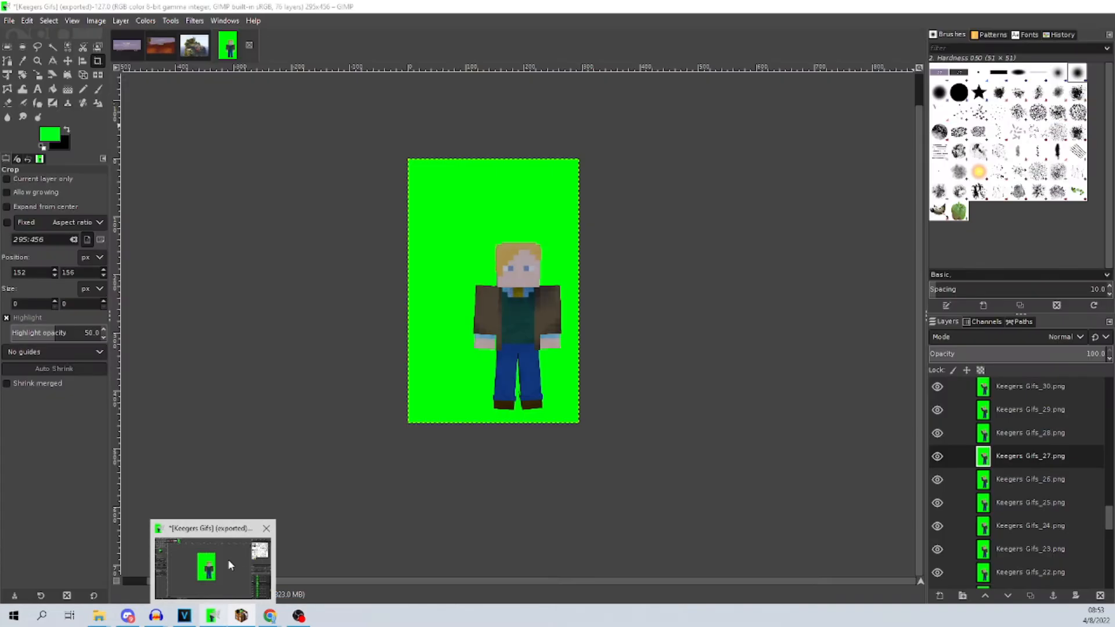
pyautogui.click(230, 560)
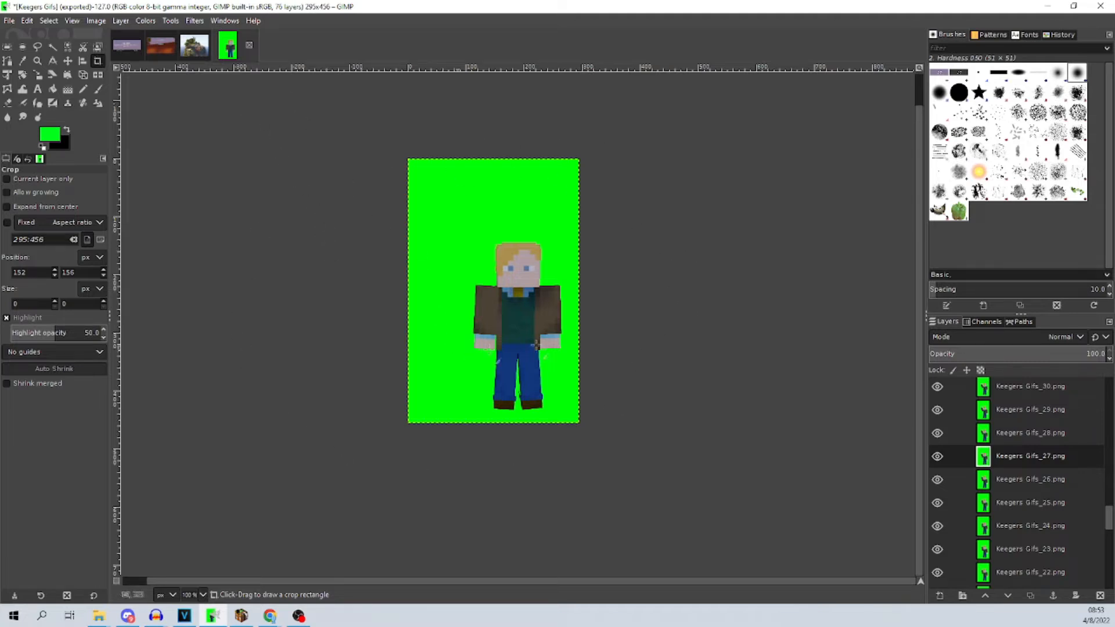
# Preview the finished Keegers Gifs.gif from the Desktop folder, then return to Mine-imator
pyautogui.click(99, 615)
pyautogui.click(55, 561)
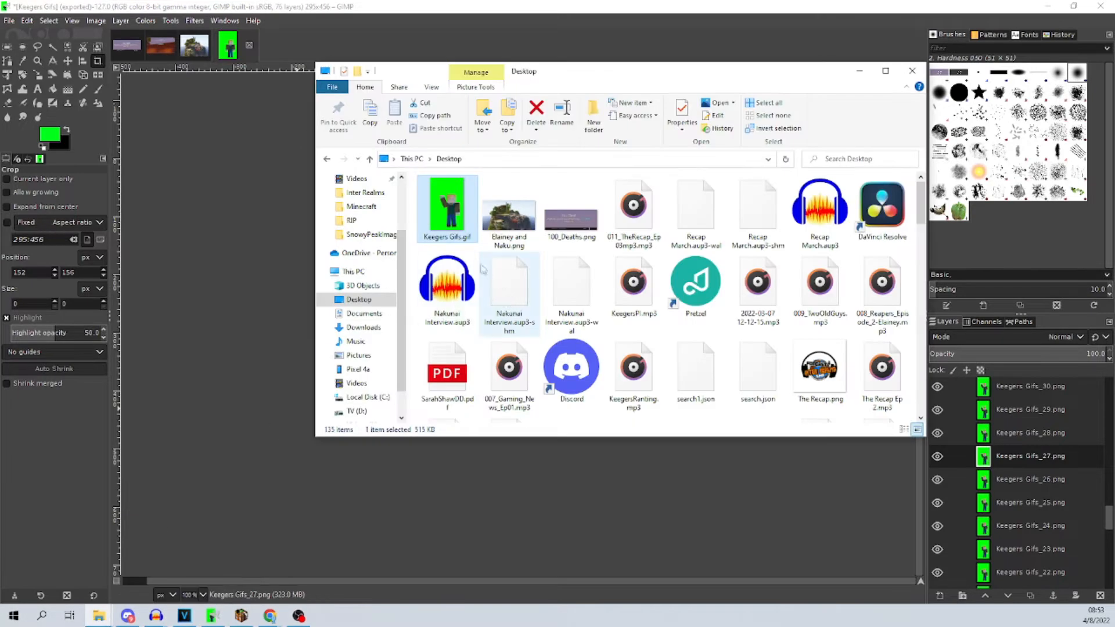
pyautogui.doubleClick(447, 206)
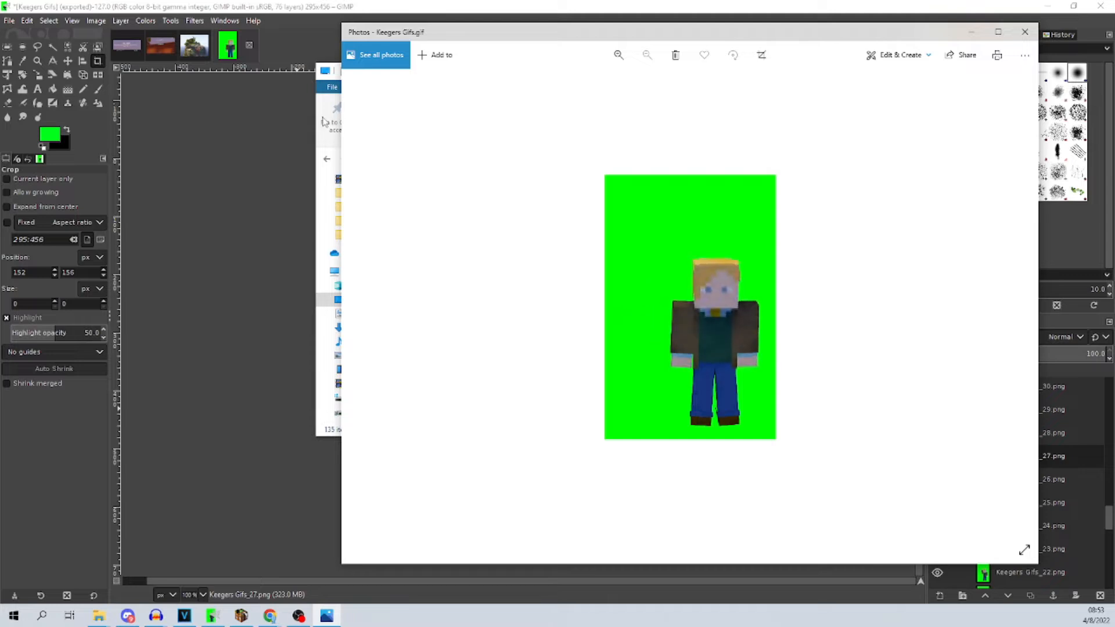
pyautogui.click(323, 120)
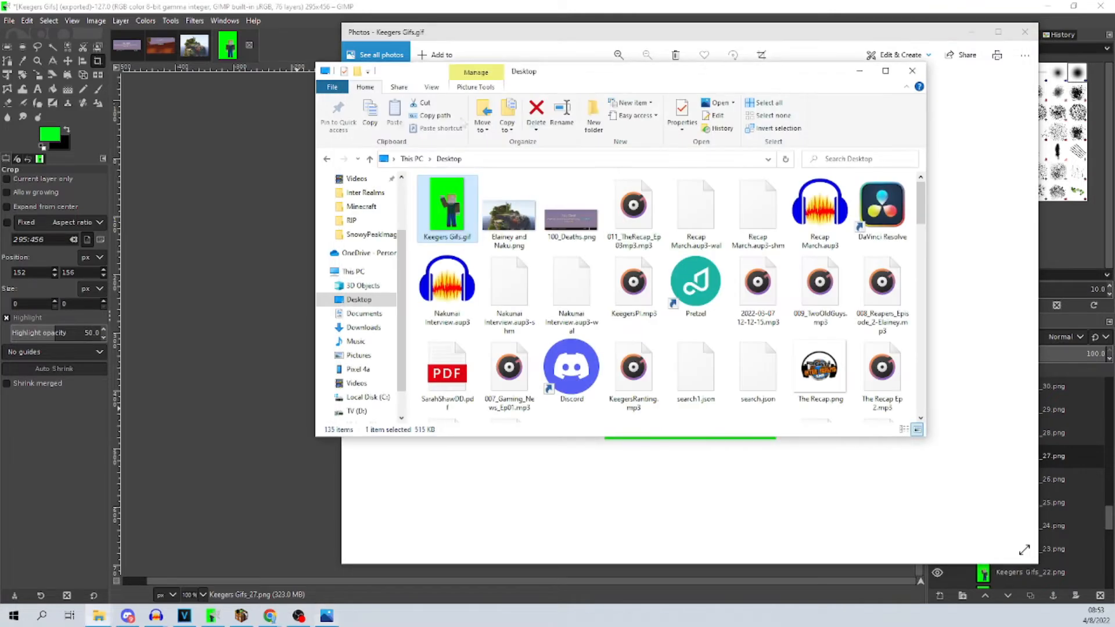
pyautogui.click(857, 72)
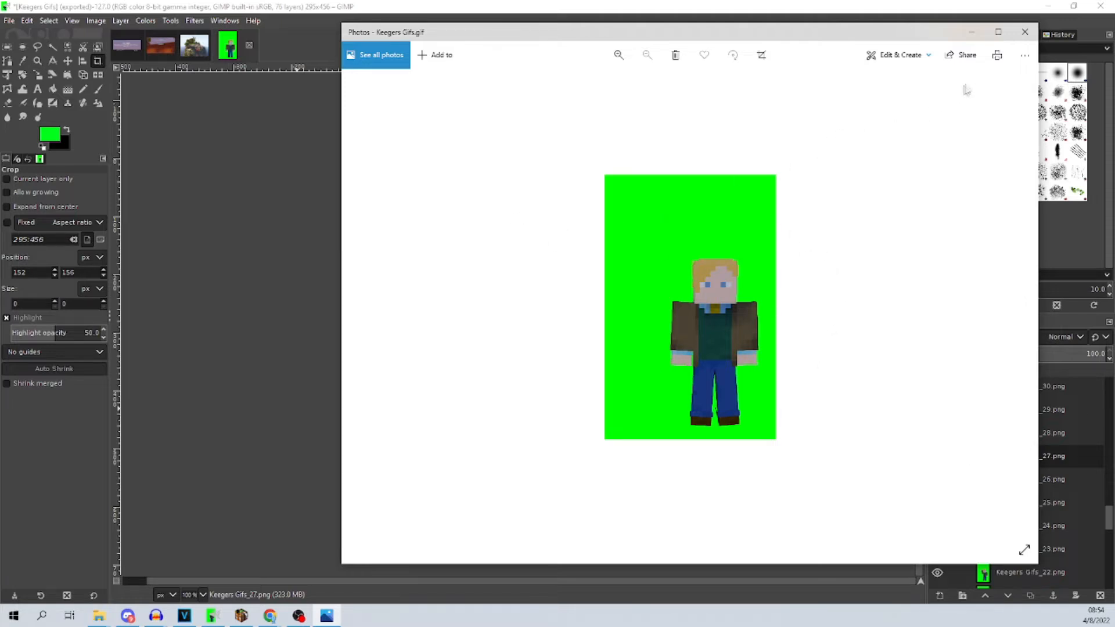
pyautogui.click(1025, 31)
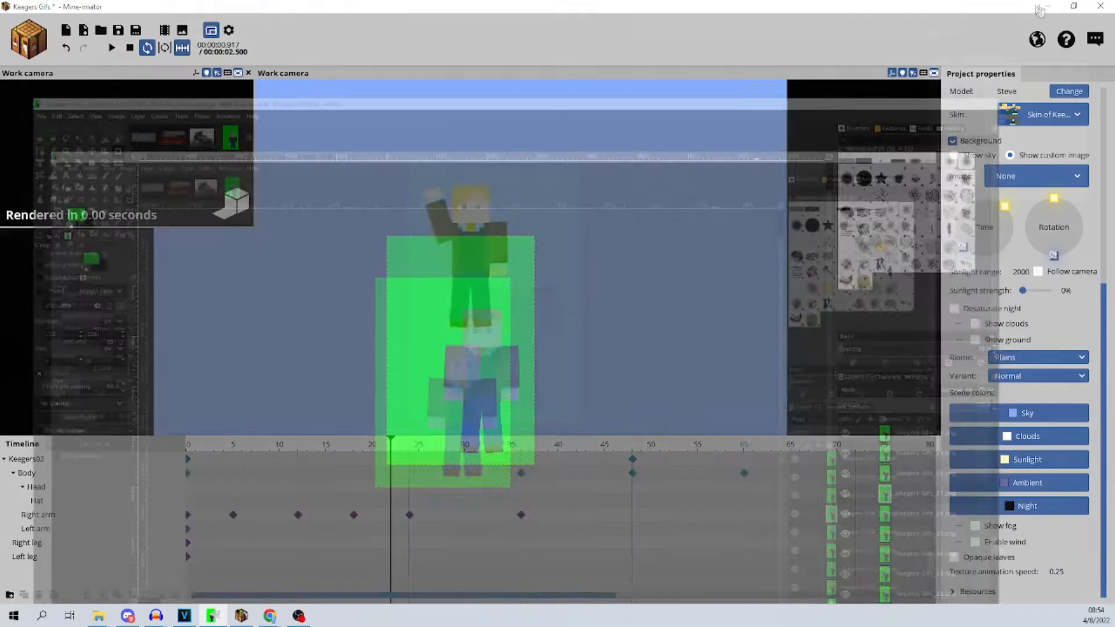
pyautogui.click(1044, 7)
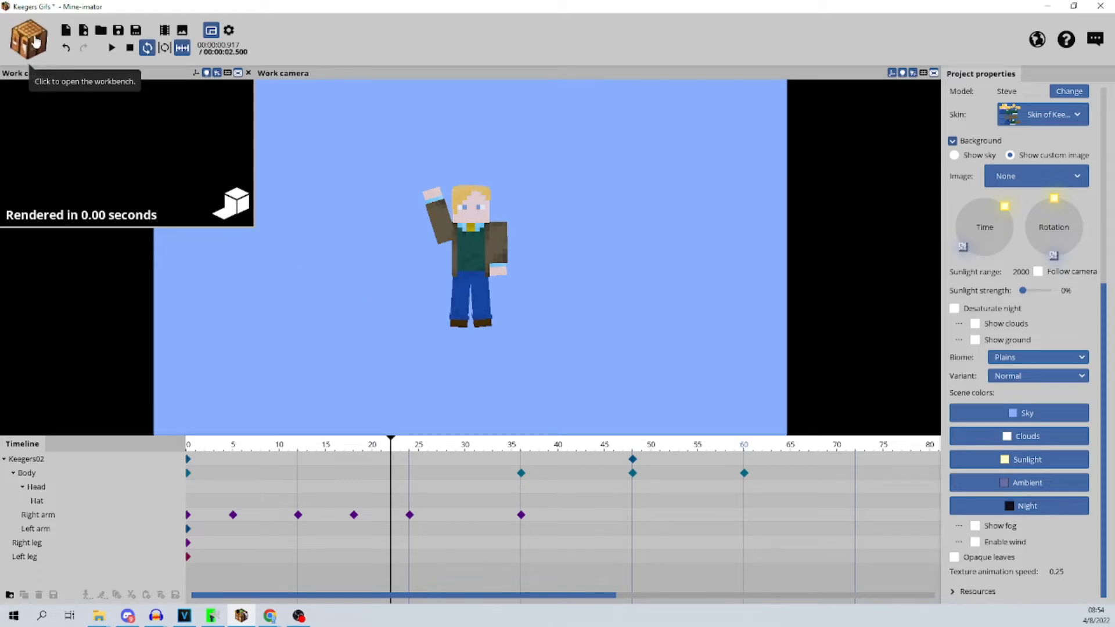
# Save the current project's changes and create a new project named Keegers Gif Demo
pyautogui.click(66, 30)
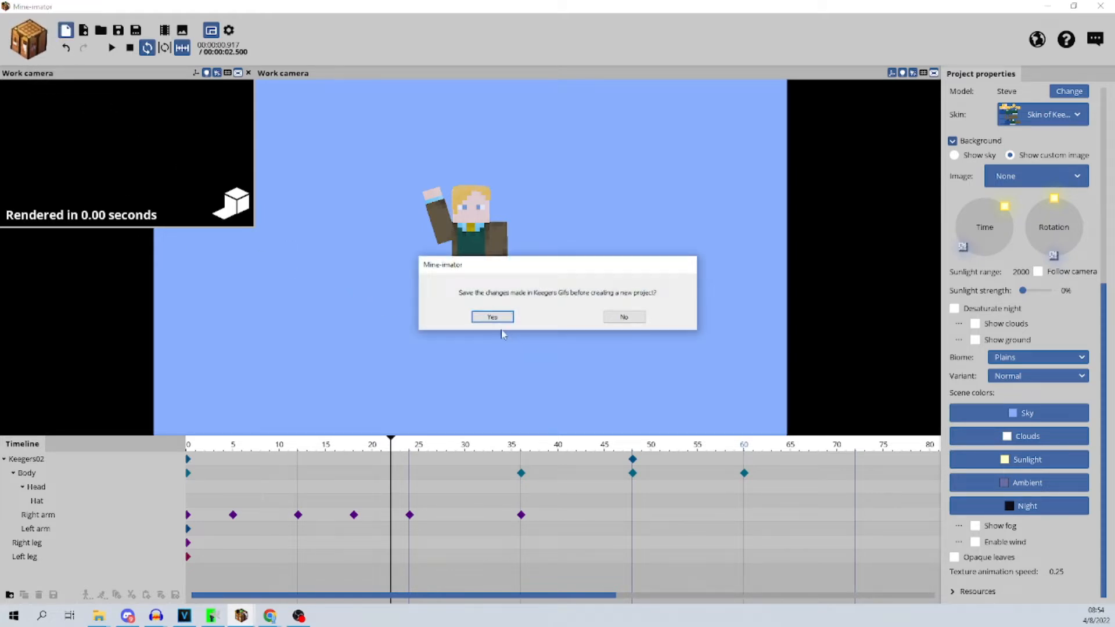
pyautogui.click(492, 316)
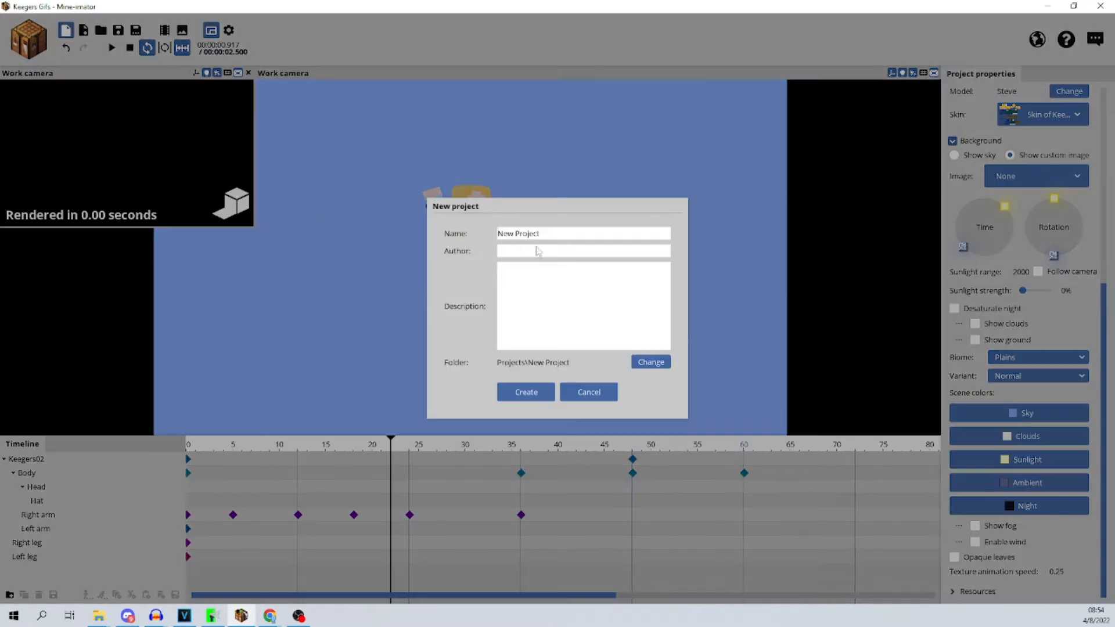
pyautogui.click(548, 232)
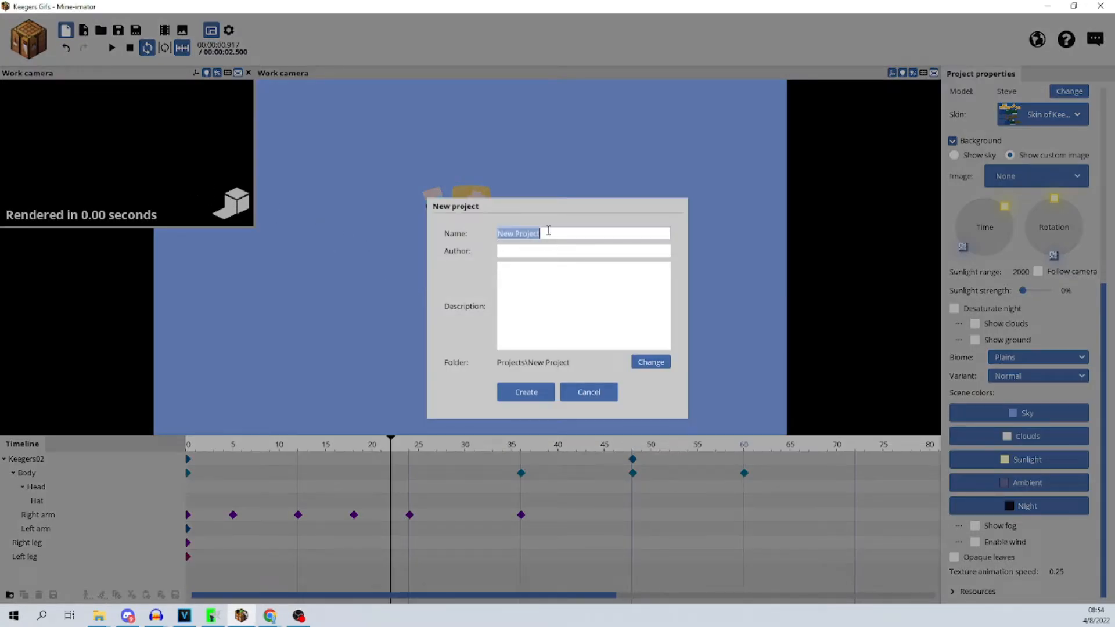
pyautogui.write('G')
pyautogui.press('BackSpace')
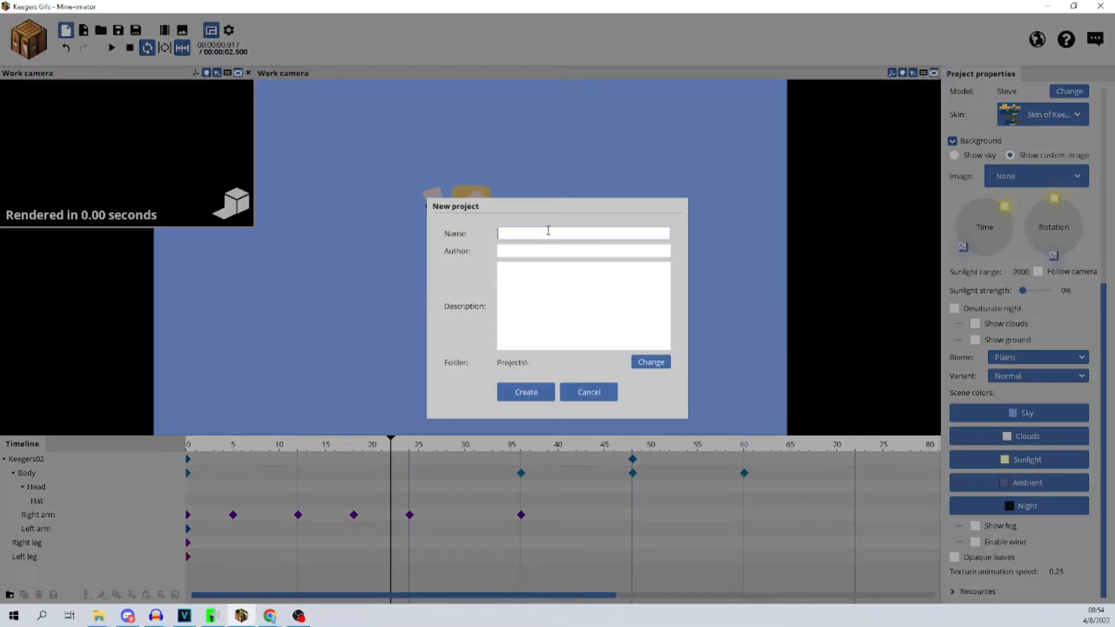
pyautogui.write('Keegers Gif Demo')
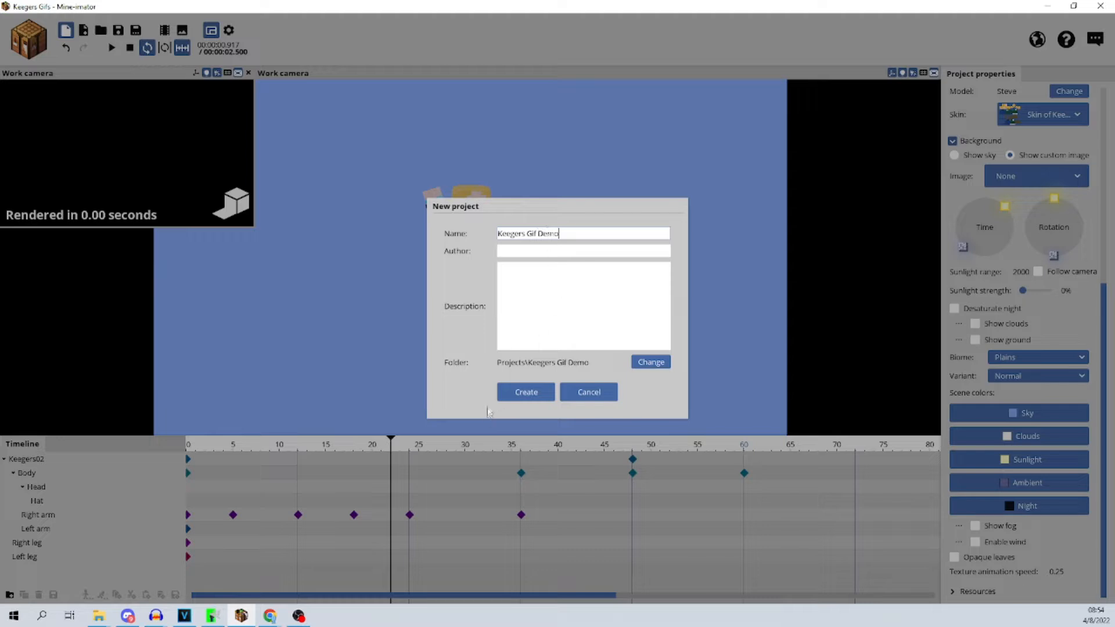
pyautogui.click(507, 393)
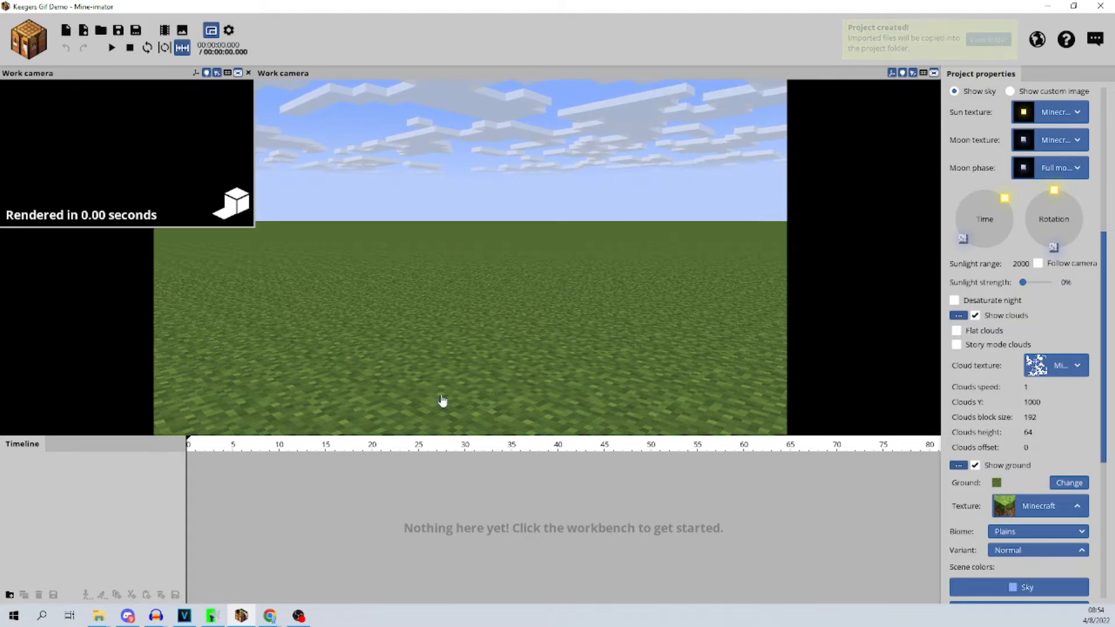
# Close the secondary camera view so only the main work camera remains
pyautogui.moveTo(416, 316); pyautogui.dragTo(375, 288, button='right')
pyautogui.click(249, 73)
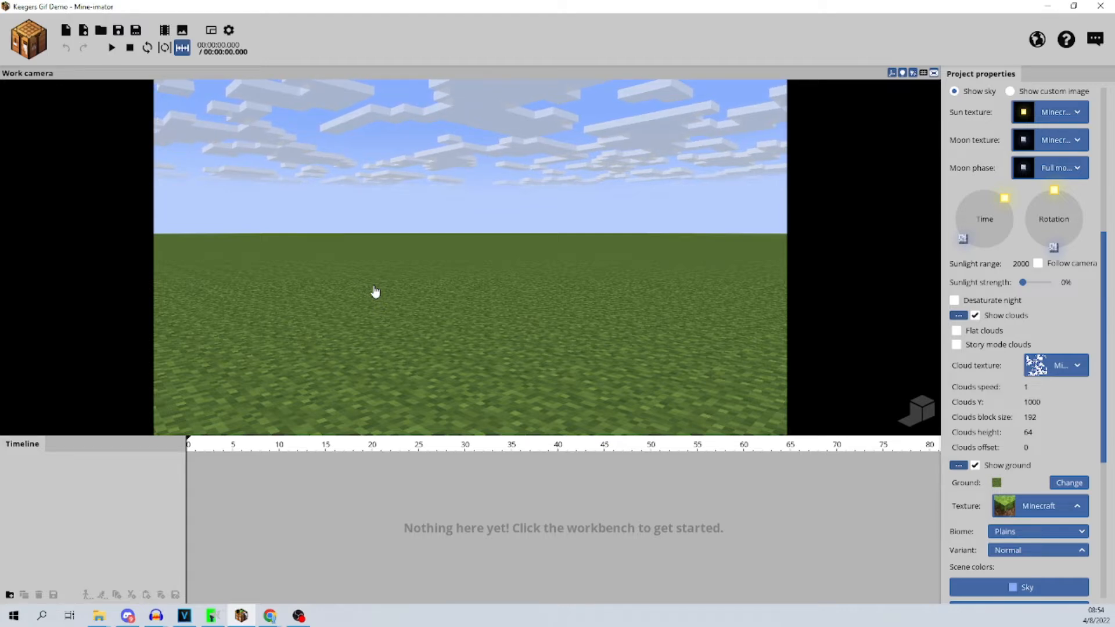
pyautogui.moveTo(381, 269); pyautogui.dragTo(452, 285, button='right')
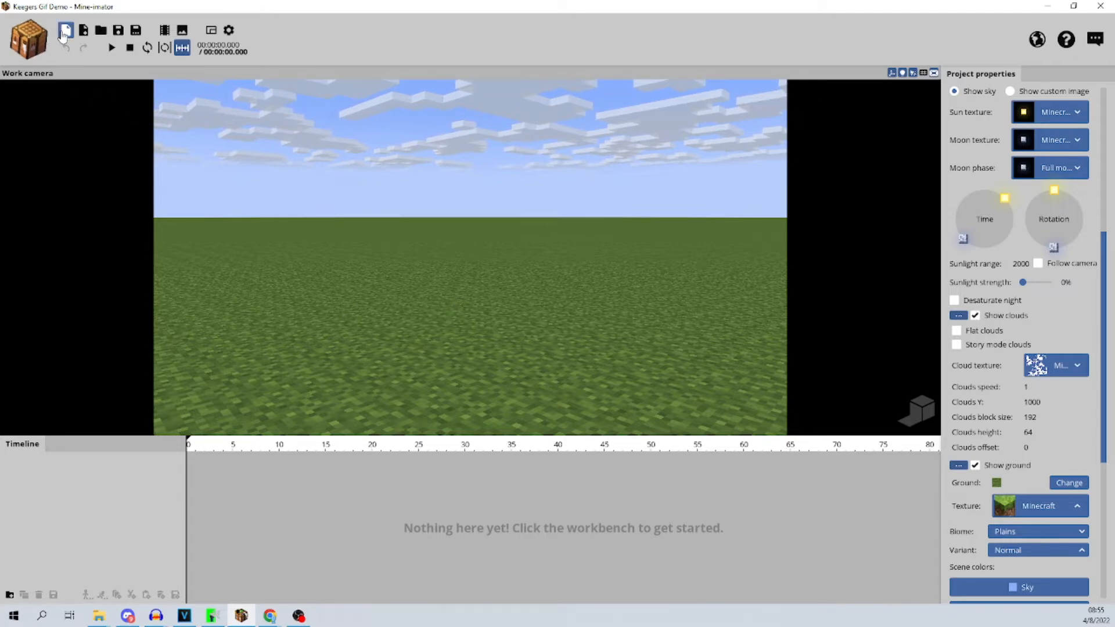
# Start a new Human character from the workbench with the Steve variant
pyautogui.click(42, 43)
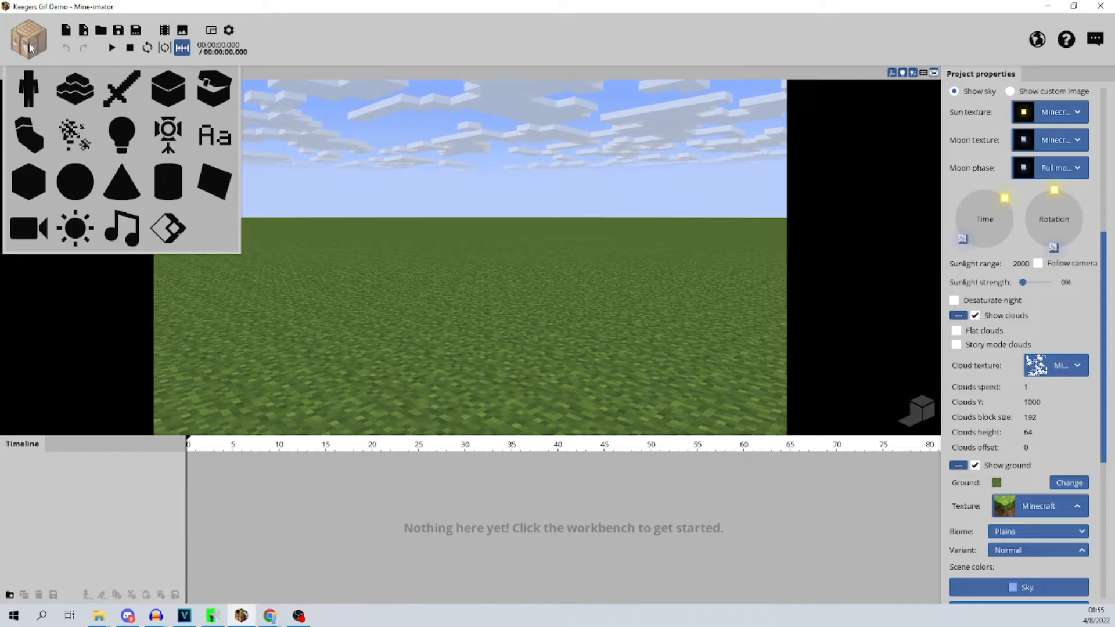
pyautogui.click(30, 91)
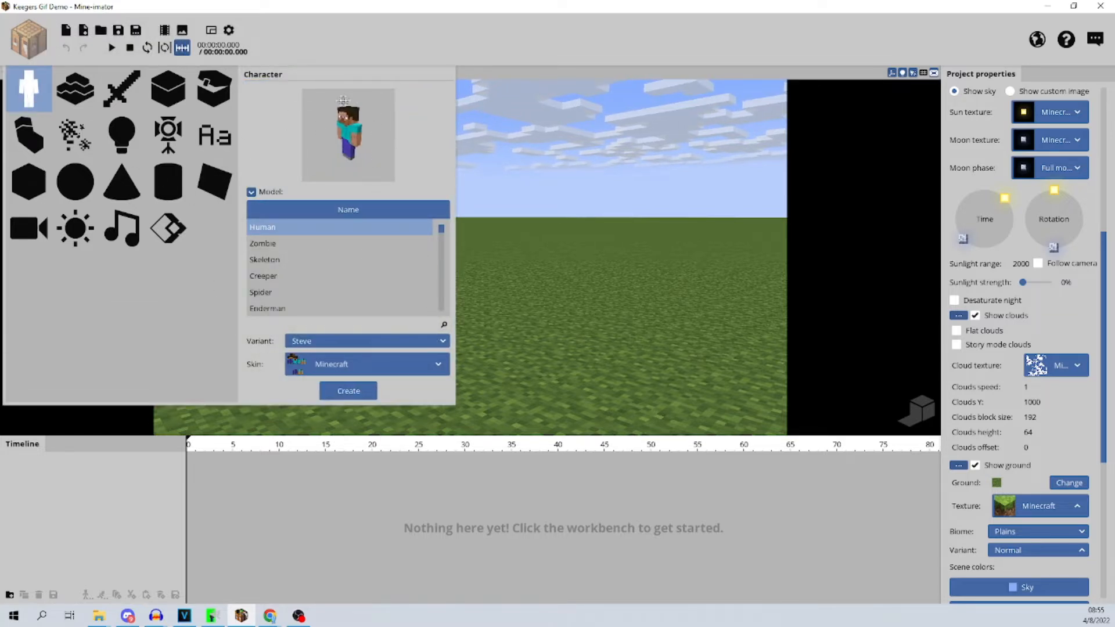
pyautogui.click(301, 344)
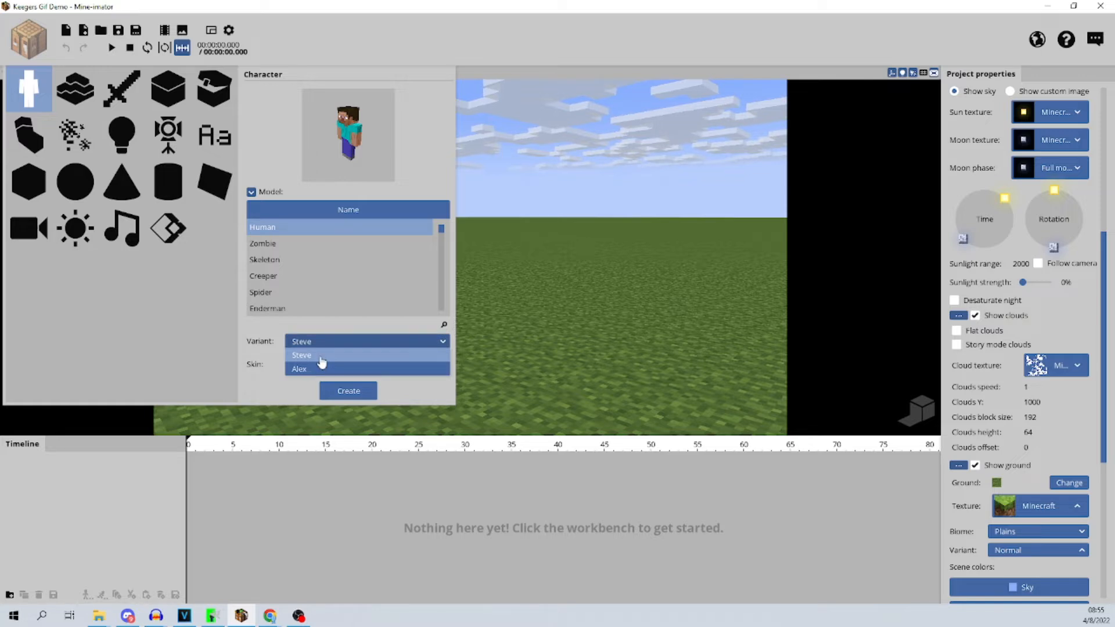
pyautogui.click(322, 361)
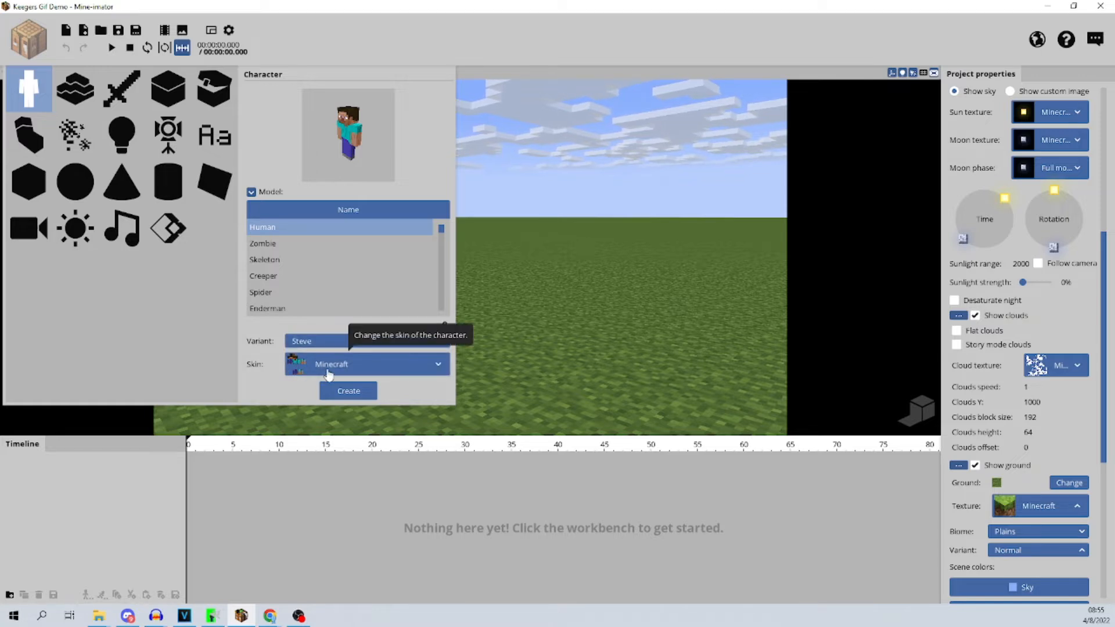
pyautogui.click(333, 370)
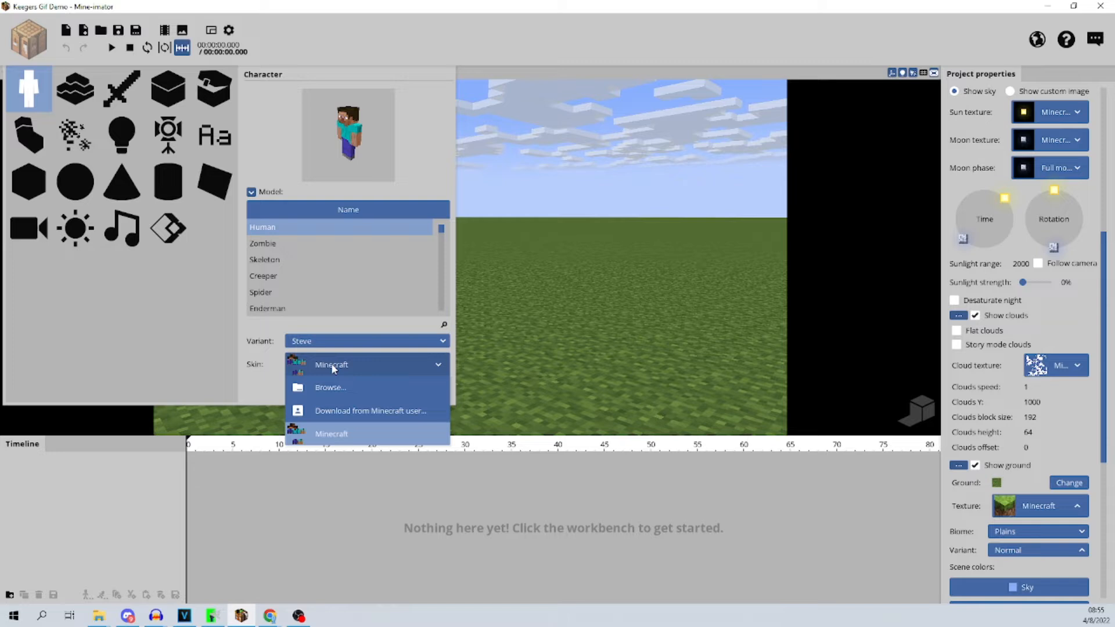
pyautogui.click(330, 412)
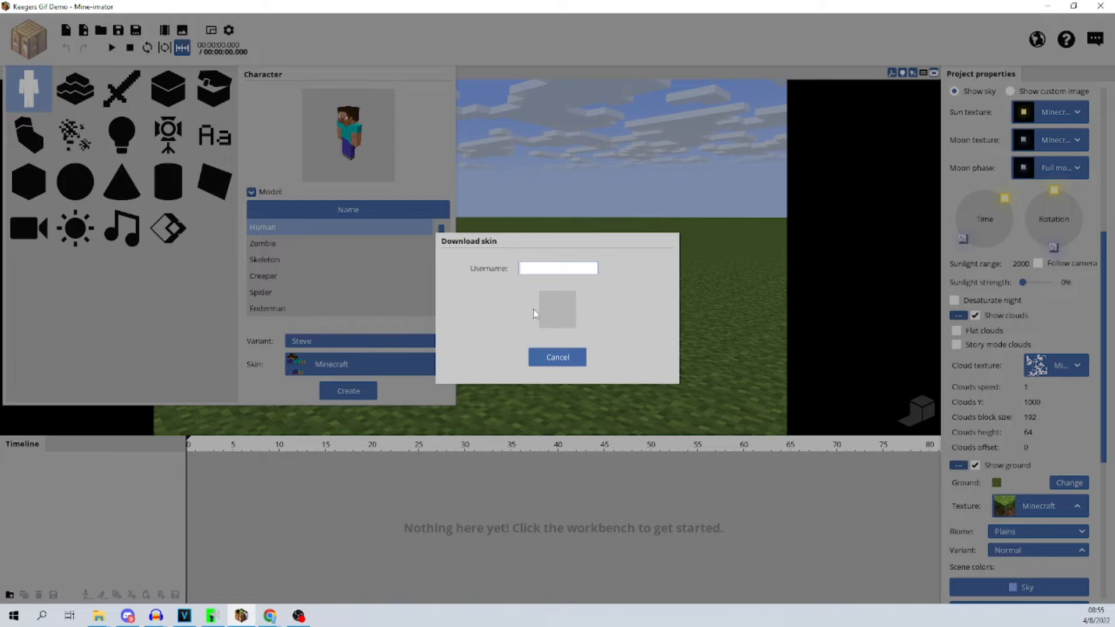
pyautogui.write('Keegers02')
pyautogui.click(627, 270)
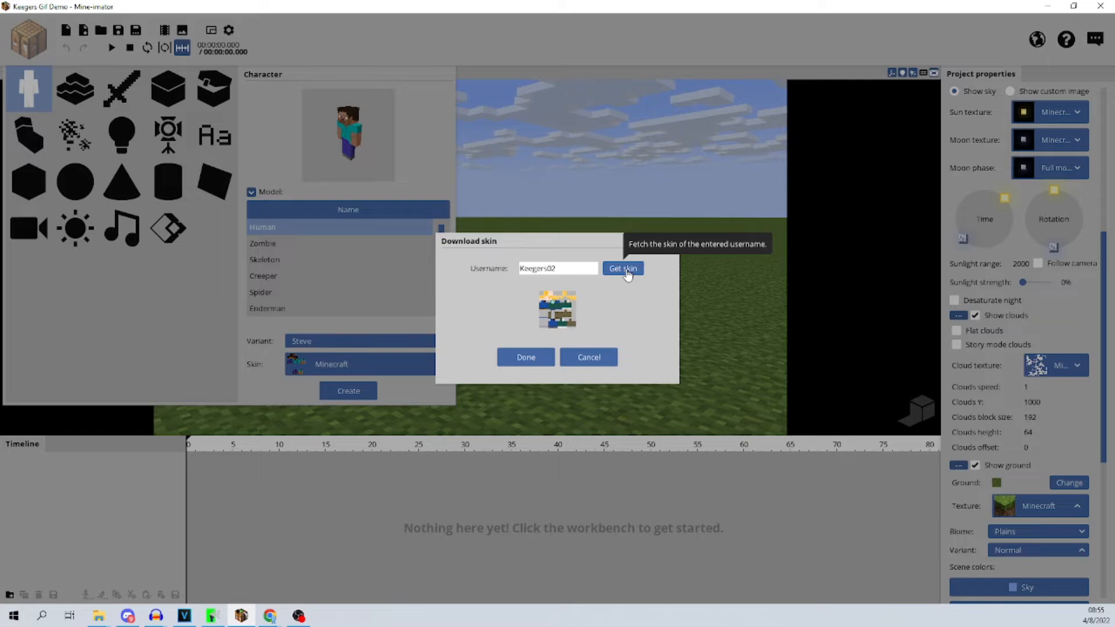
pyautogui.click(526, 357)
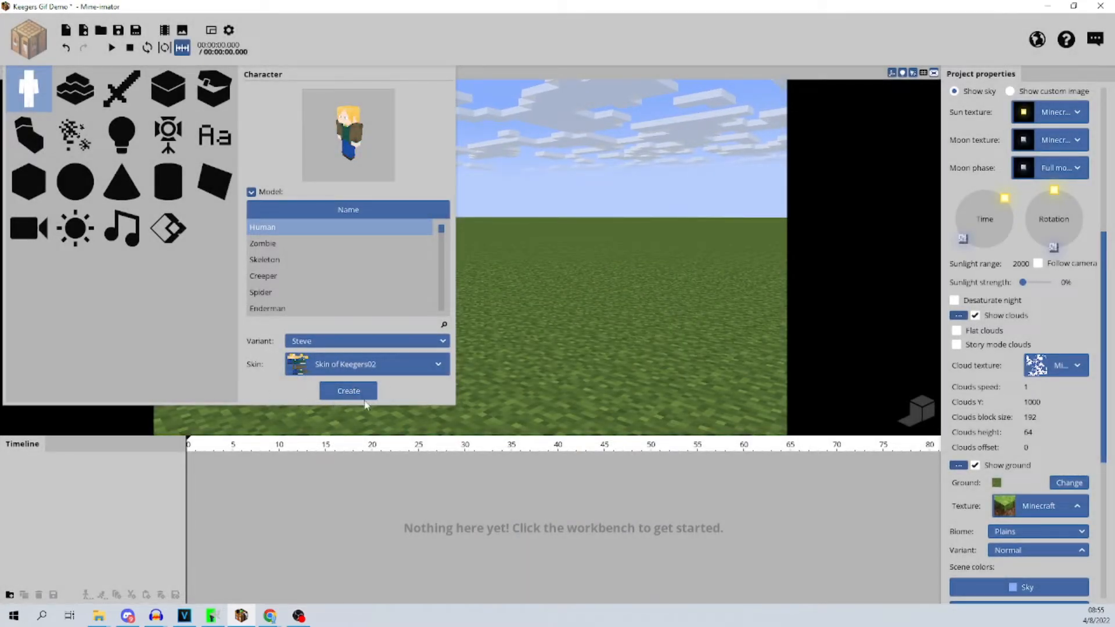
pyautogui.click(356, 392)
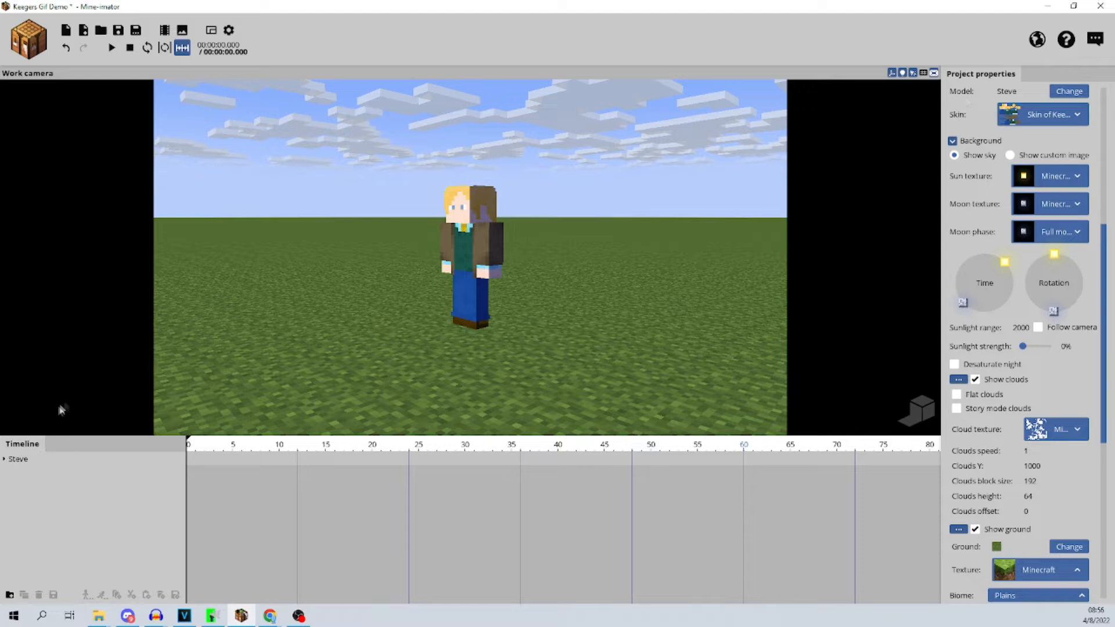
# Expand the Steve character's body parts in the timeline and rename the character Keegers02
pyautogui.click(4, 459)
pyautogui.click(18, 460)
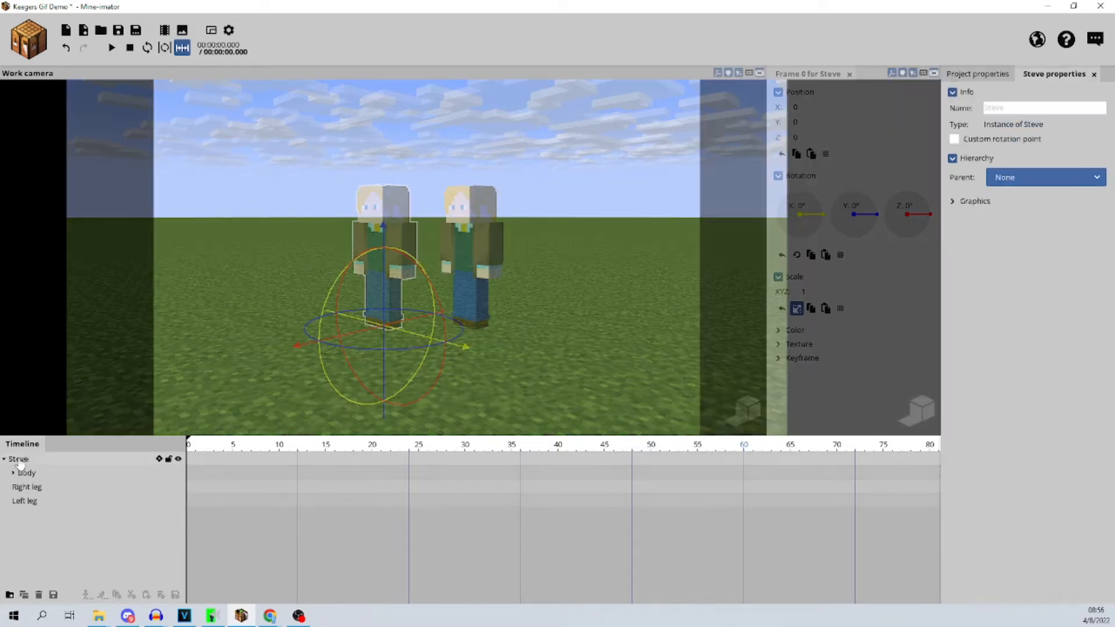
pyautogui.click(1056, 107)
pyautogui.write('Keeger')
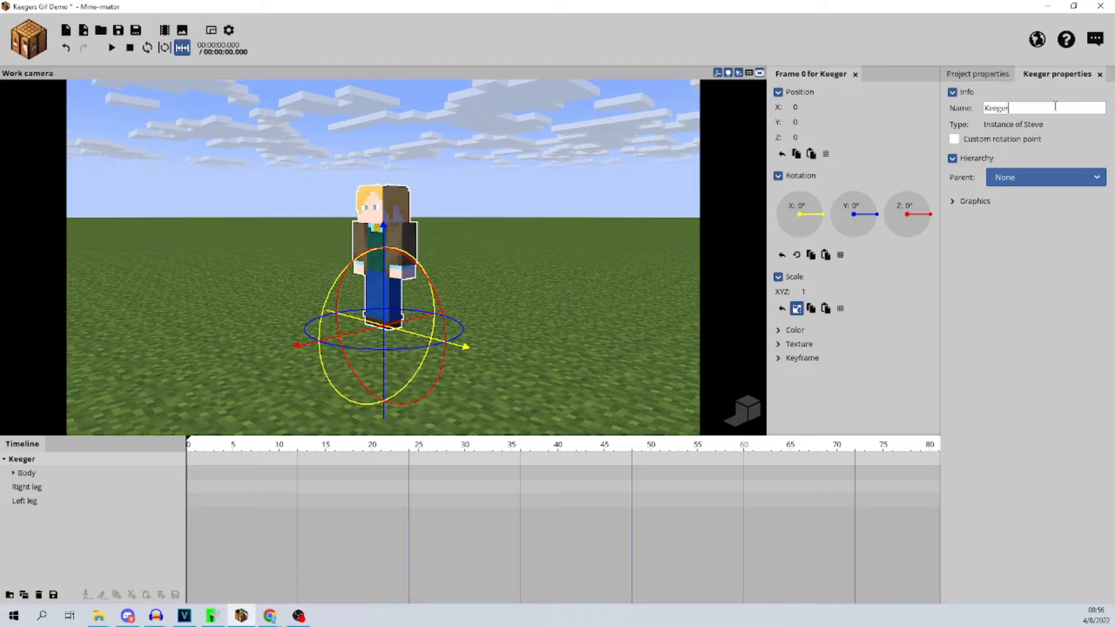
pyautogui.write('s02')
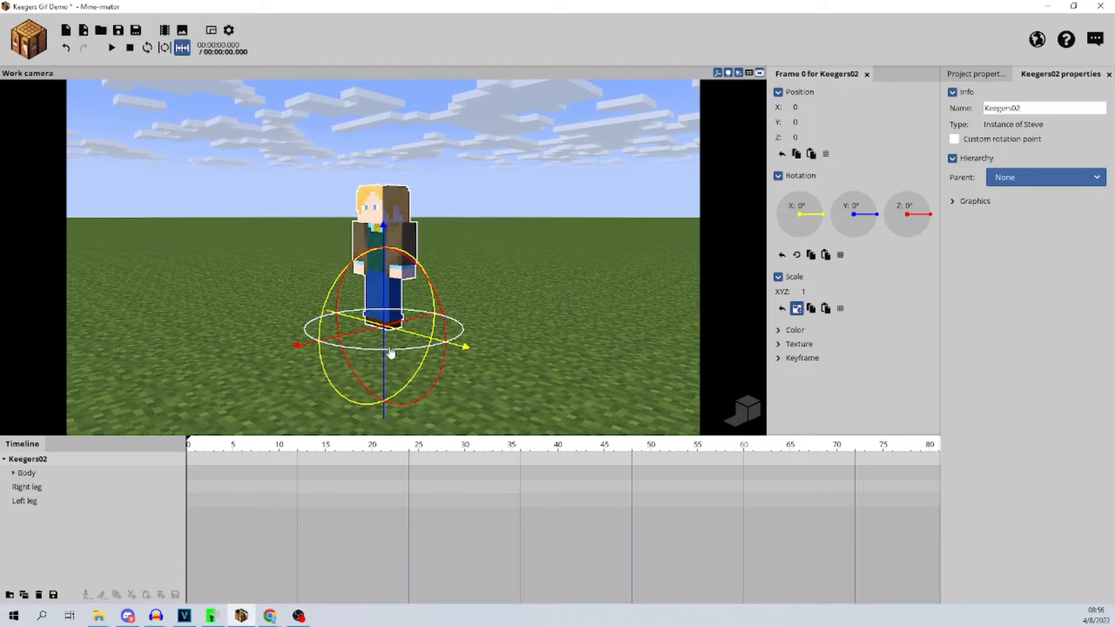
# Rotate the whole Keegers02 character about -1.83° around its Y axis at frame 0
pyautogui.moveTo(391, 353); pyautogui.dragTo(392, 356)
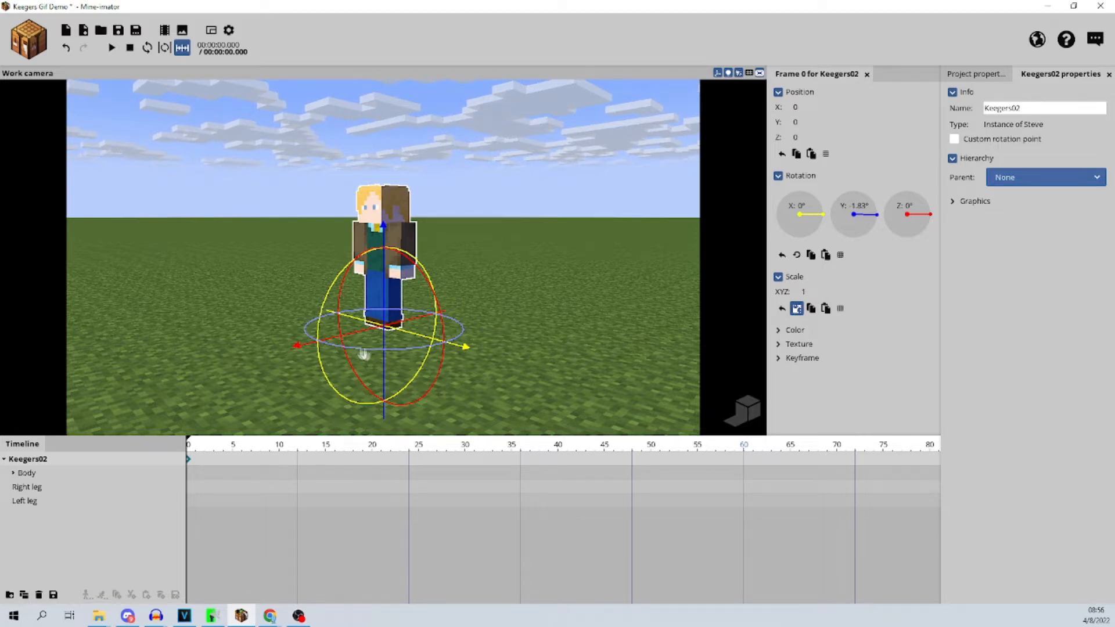
pyautogui.moveTo(216, 334); pyautogui.dragTo(230, 320)
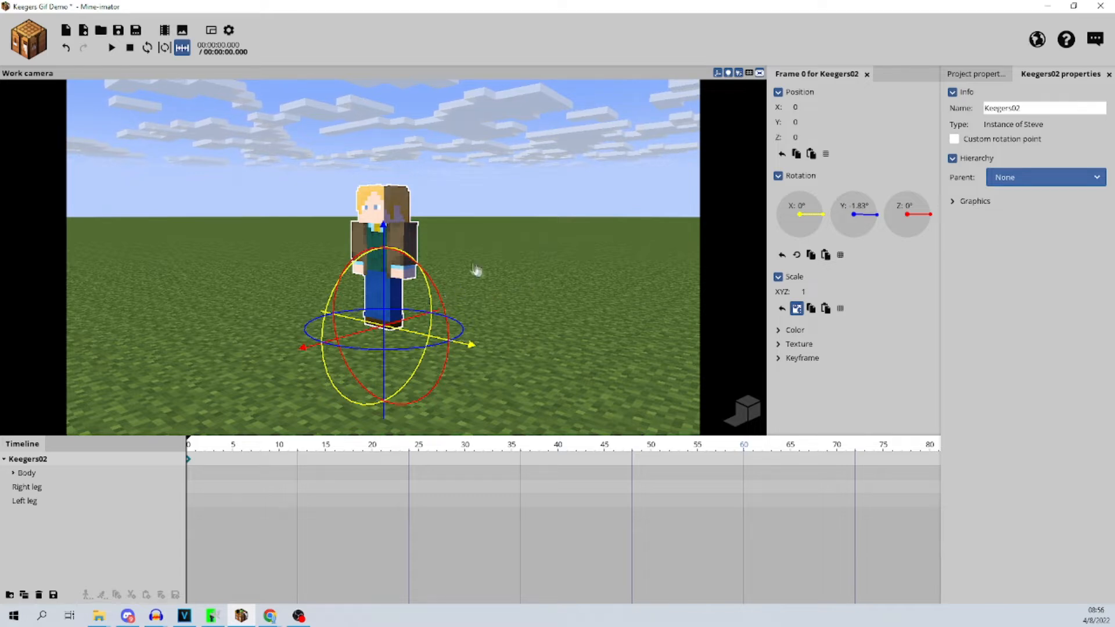
pyautogui.moveTo(290, 280); pyautogui.dragTo(349, 295)
pyautogui.moveTo(290, 269); pyautogui.dragTo(317, 272)
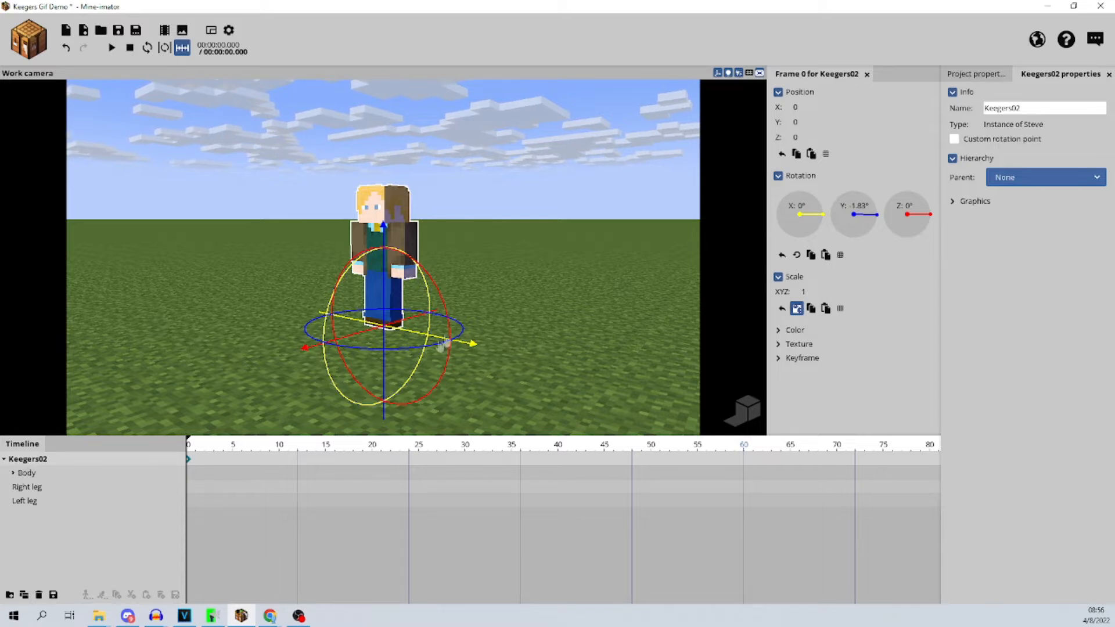
# Examine the rotation controls of the body, right leg and left leg, then reselect the whole Keegers02 character
pyautogui.click(26, 474)
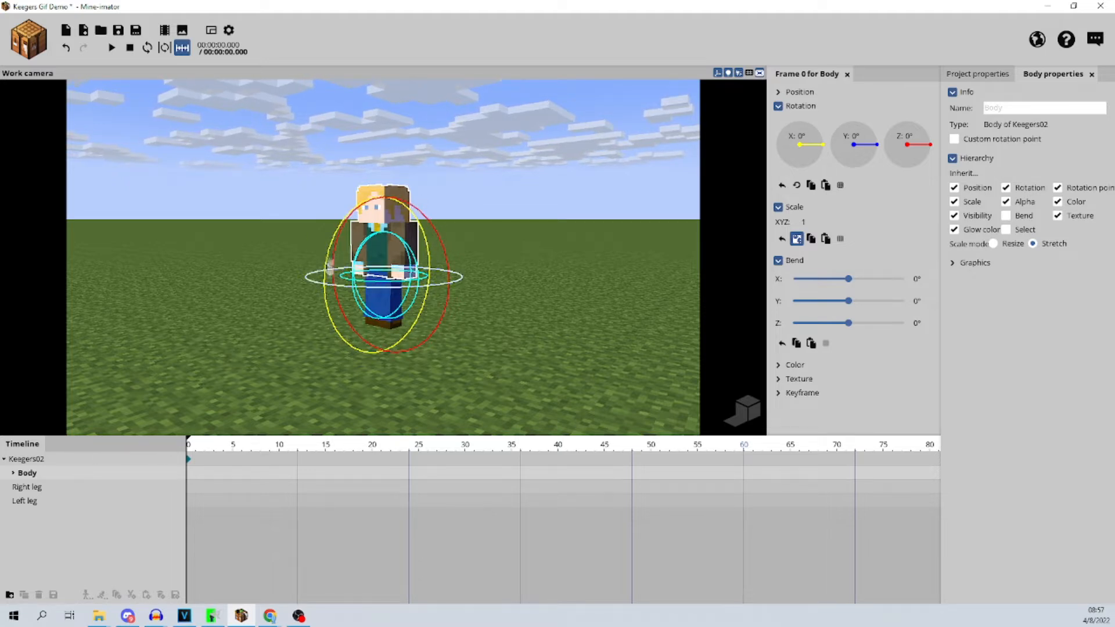
pyautogui.click(37, 488)
pyautogui.click(36, 502)
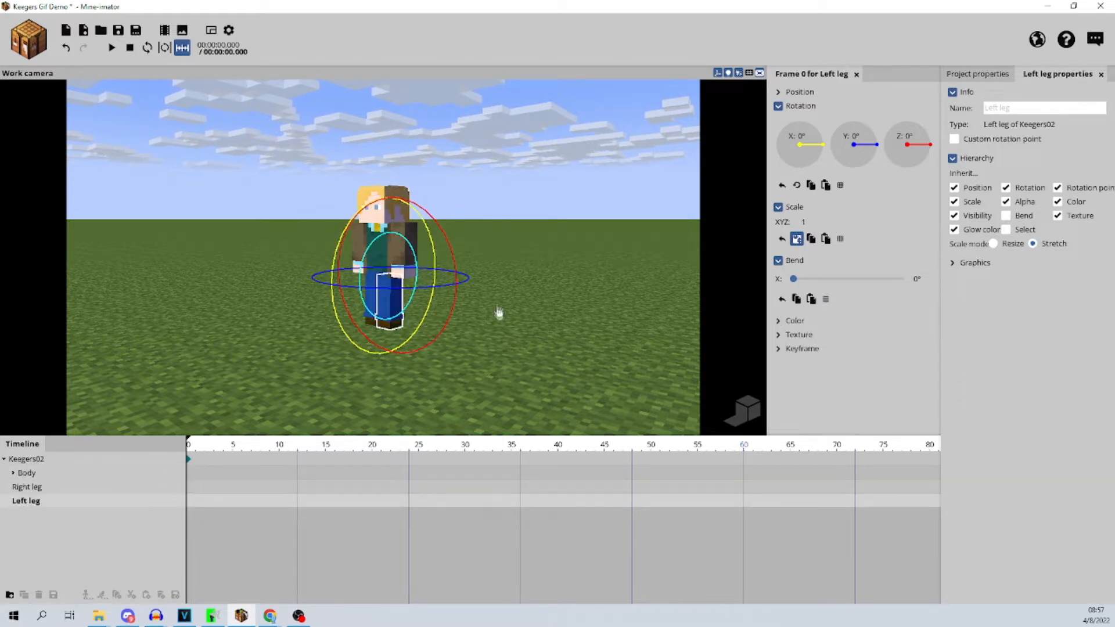
pyautogui.click(35, 474)
pyautogui.click(38, 460)
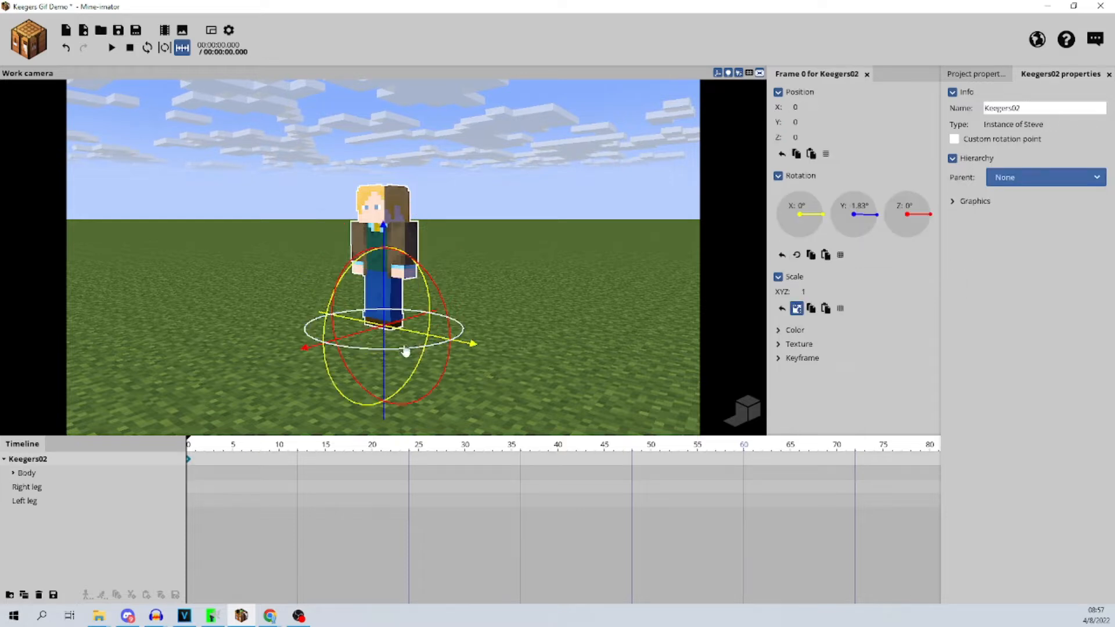
# Rotate the whole Keegers02 character to about 31.21° around its Y axis at frame 0, then deselect it
pyautogui.moveTo(405, 352); pyautogui.dragTo(443, 342)
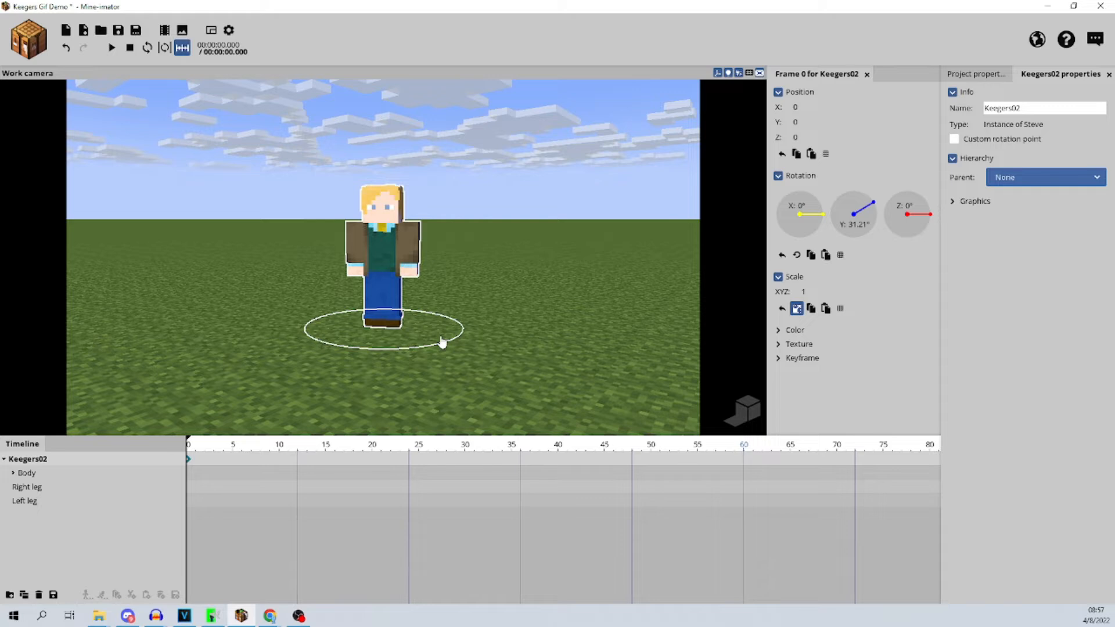
pyautogui.moveTo(443, 342); pyautogui.dragTo(444, 344)
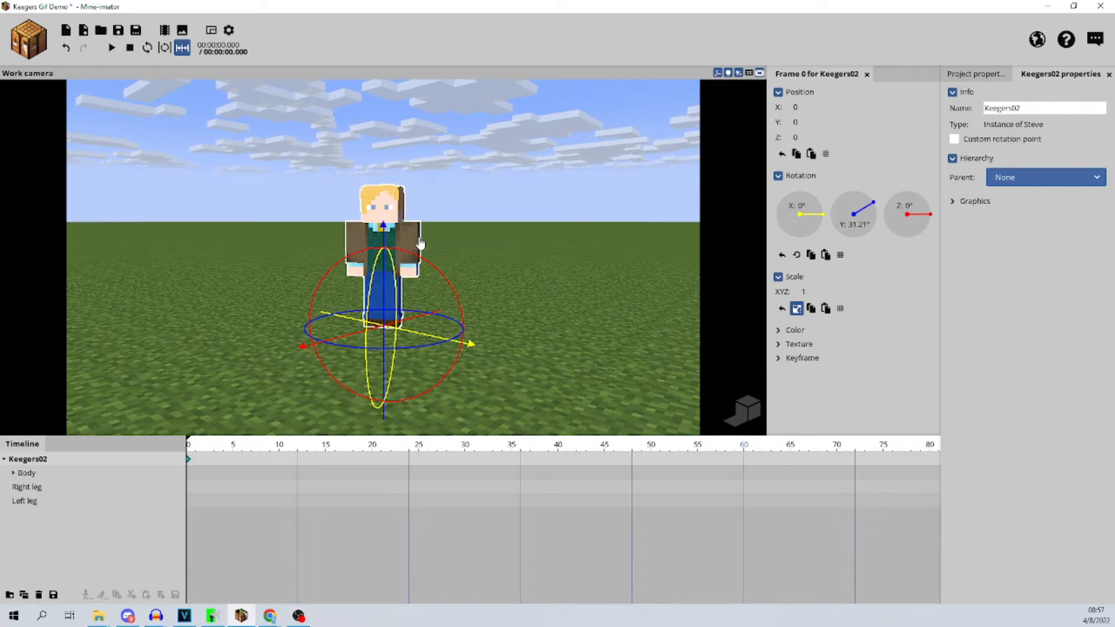
pyautogui.click(155, 394)
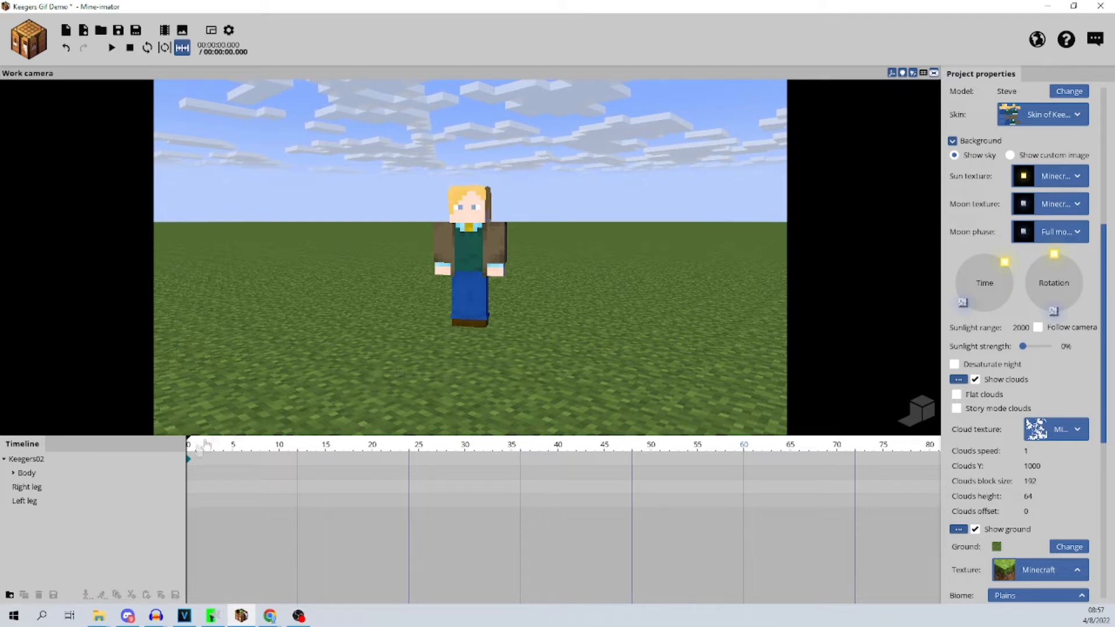
# Spread the legs at frame 0 by rotating the right leg about -3.85° and the left leg slightly outward around their Z axes
pyautogui.click(29, 487)
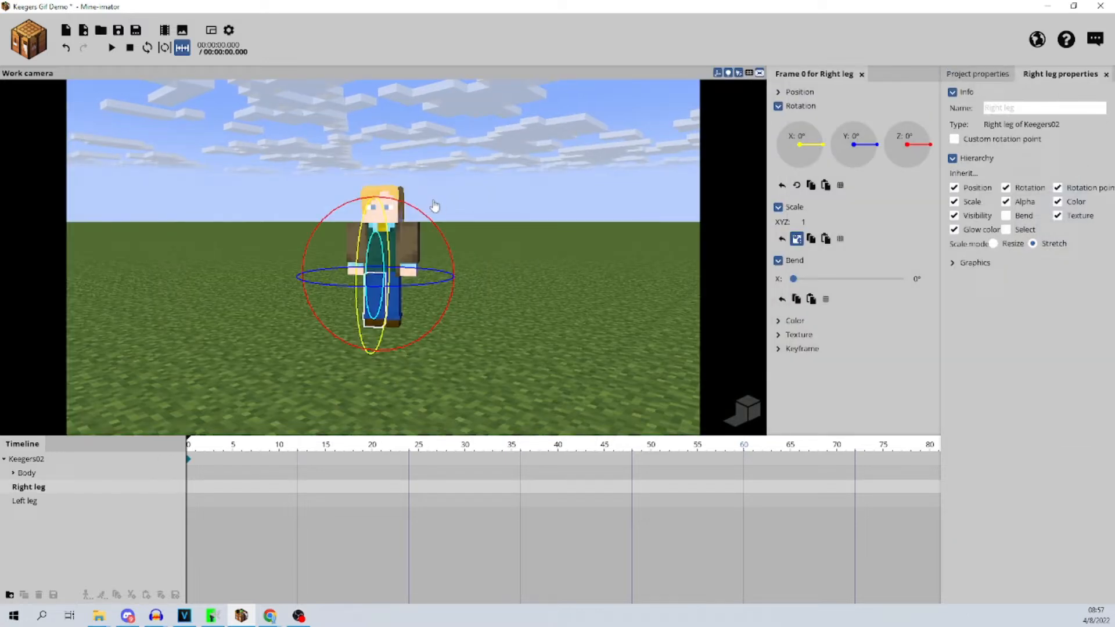
pyautogui.moveTo(422, 214); pyautogui.dragTo(424, 220)
pyautogui.click(231, 388)
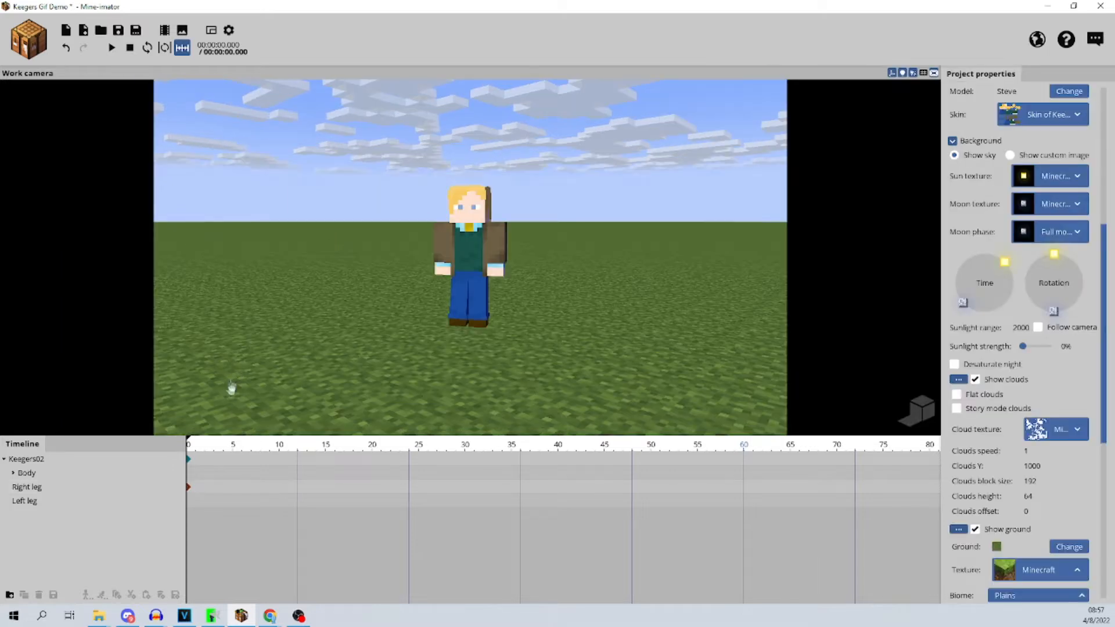
pyautogui.click(26, 501)
pyautogui.moveTo(443, 335); pyautogui.dragTo(446, 337)
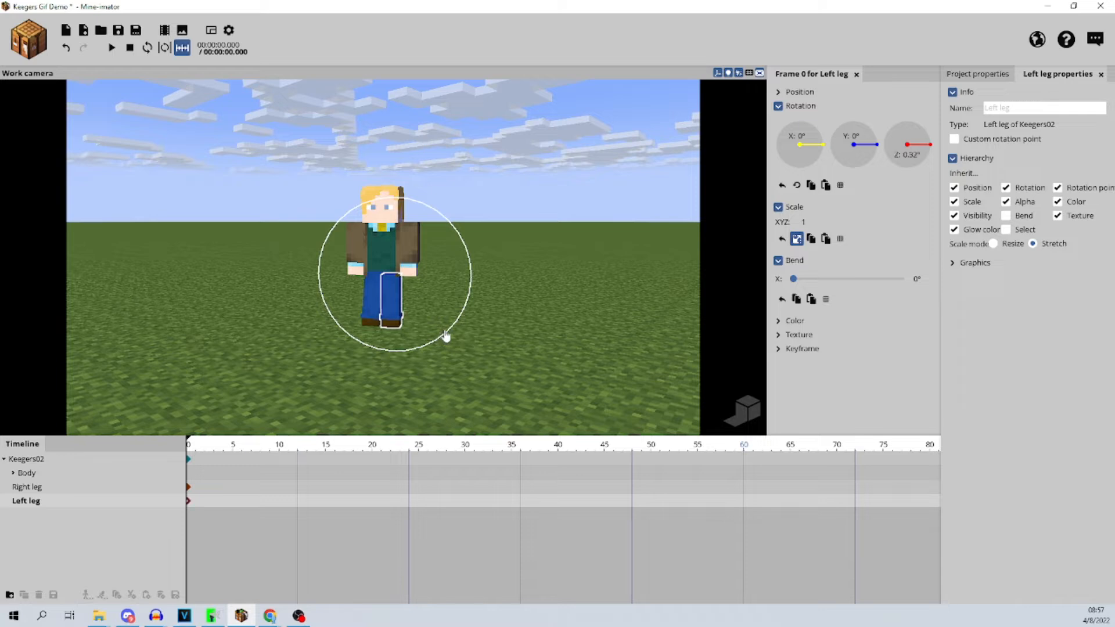
pyautogui.click(493, 371)
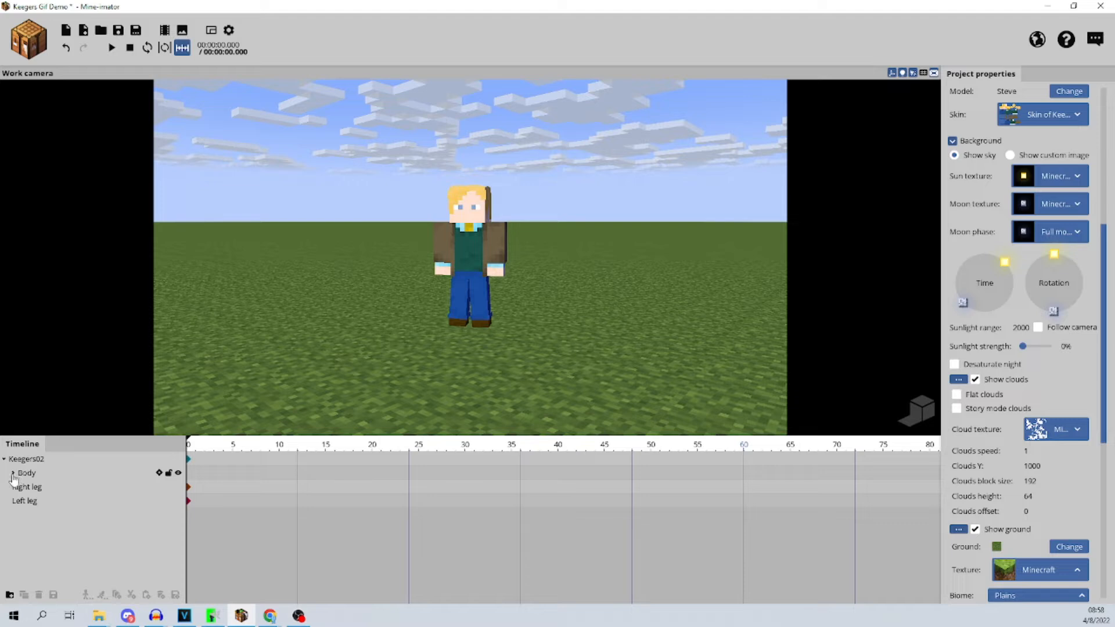
# Expand the Body part of Keegers02 in the timeline to list the head and both arms
pyautogui.click(3, 459)
pyautogui.click(4, 458)
pyautogui.click(12, 473)
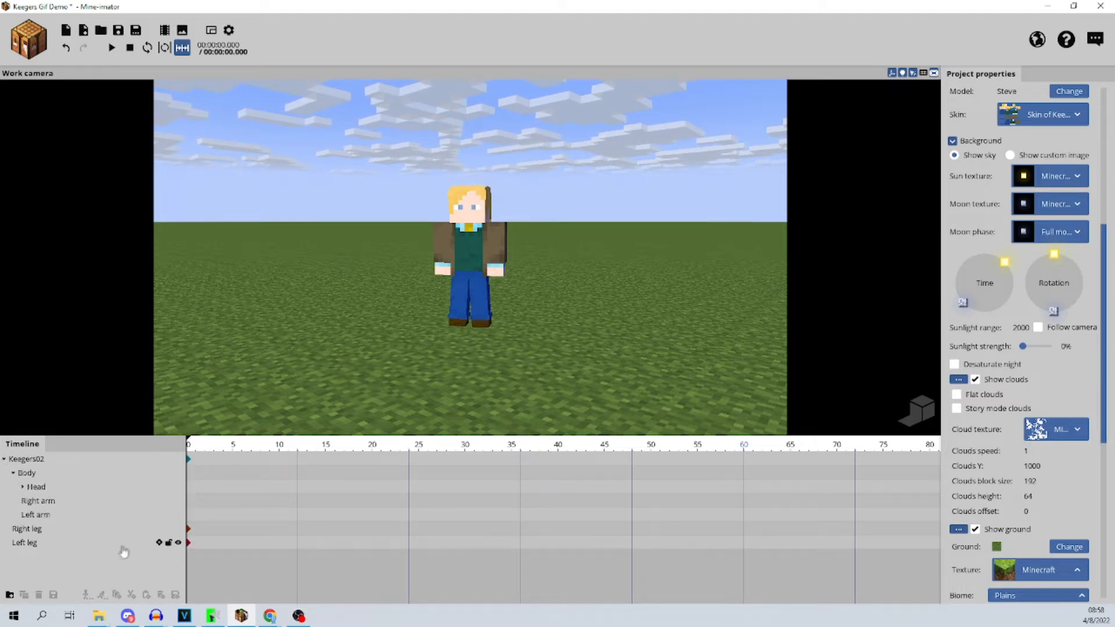
pyautogui.click(22, 486)
pyautogui.click(23, 487)
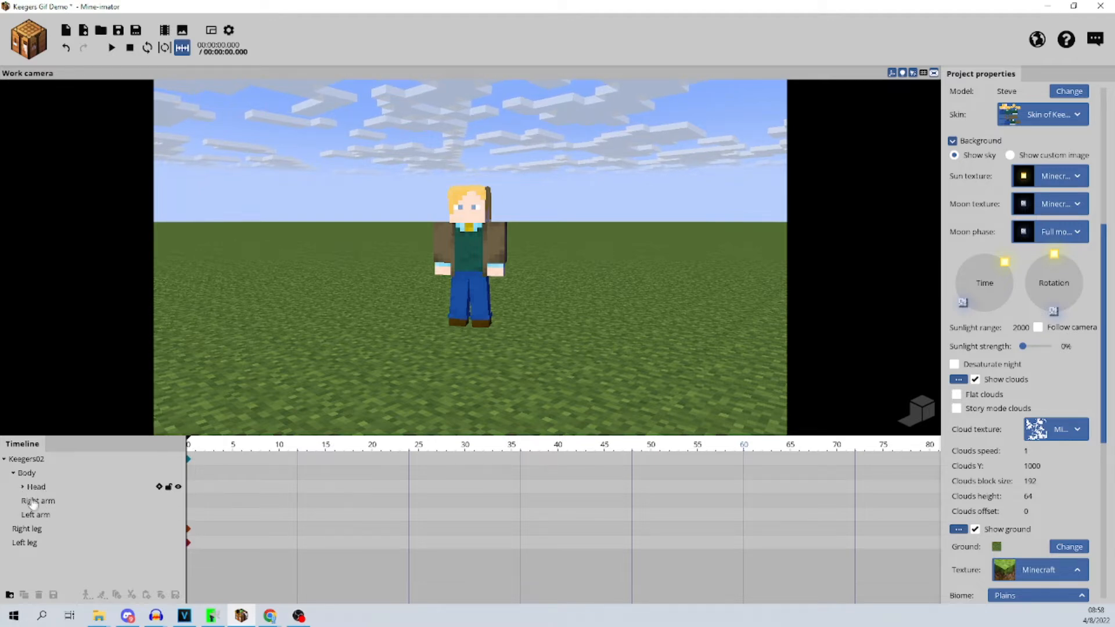
# Rotate the left arm outward about 3.91° around its Z axis at frame 0 and deselect it
pyautogui.click(36, 501)
pyautogui.click(36, 515)
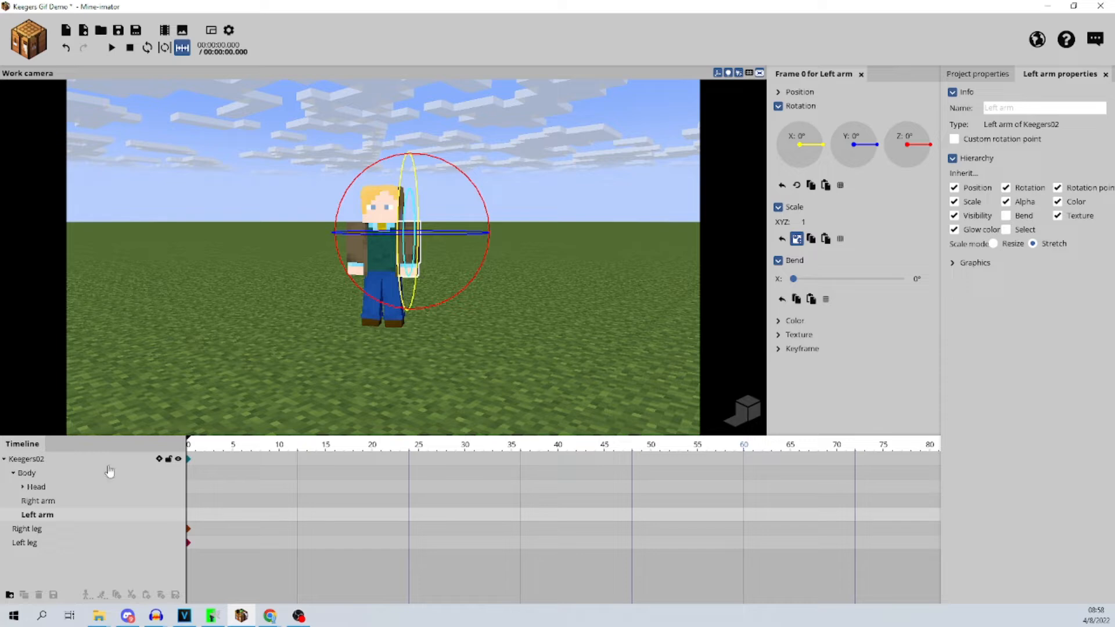
pyautogui.moveTo(468, 296); pyautogui.dragTo(472, 285)
pyautogui.click(468, 336)
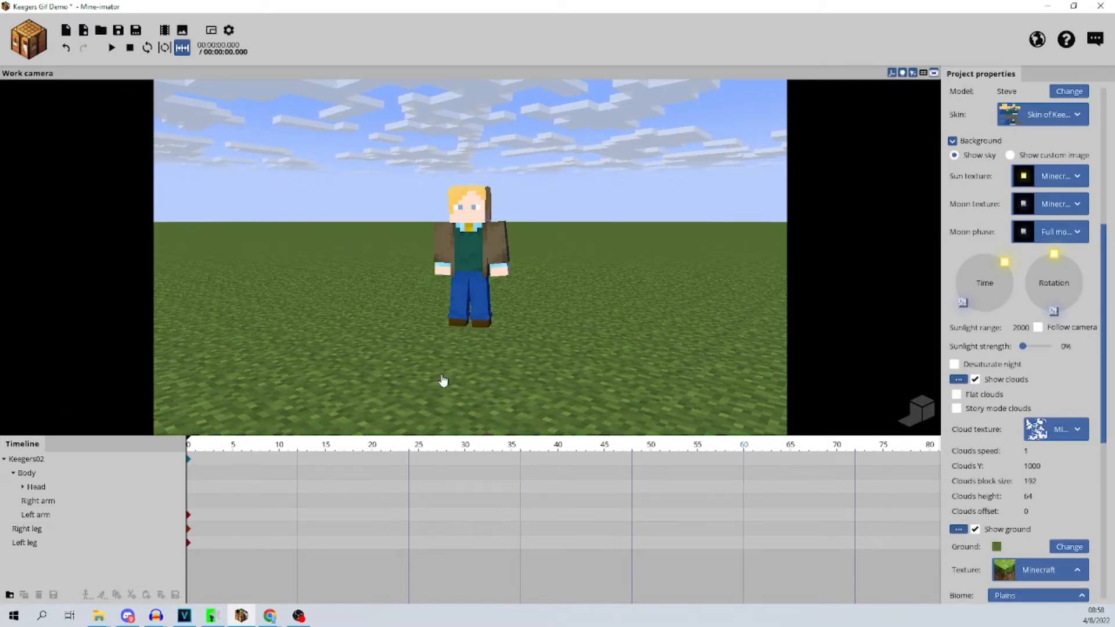
pyautogui.click(40, 514)
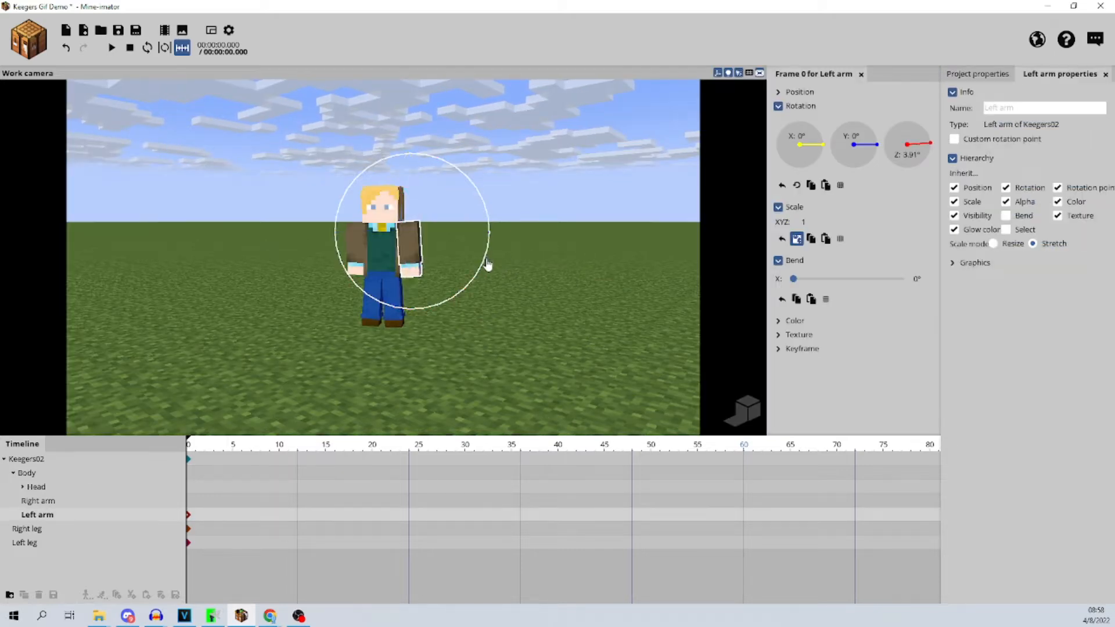
pyautogui.click(488, 391)
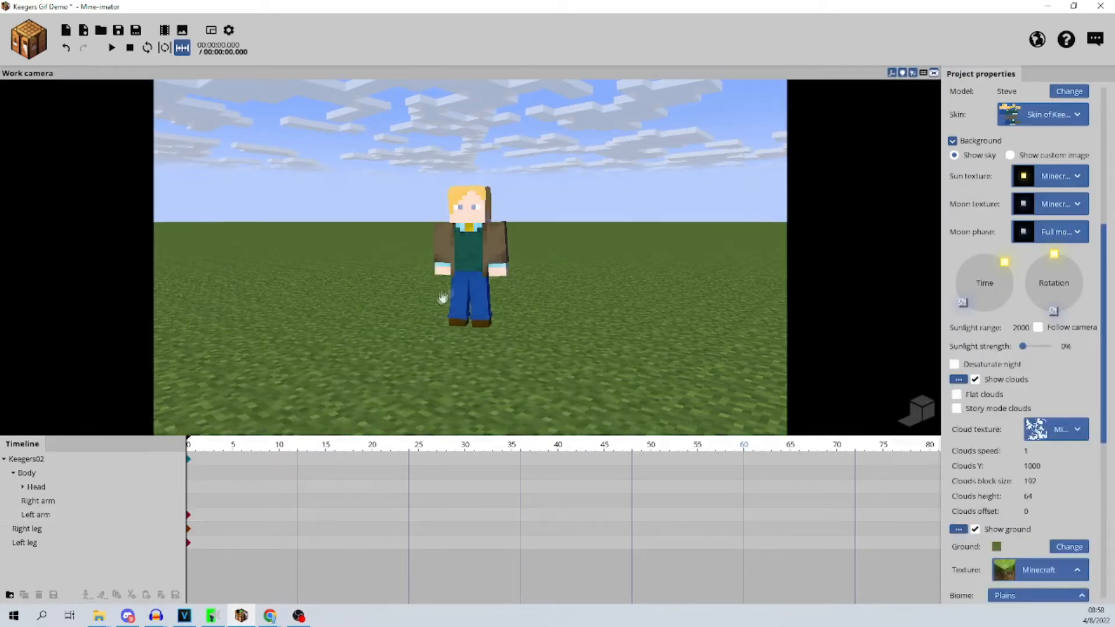
# Rotate the right leg about -6.27° around its Y axis at frame 0
pyautogui.click(40, 514)
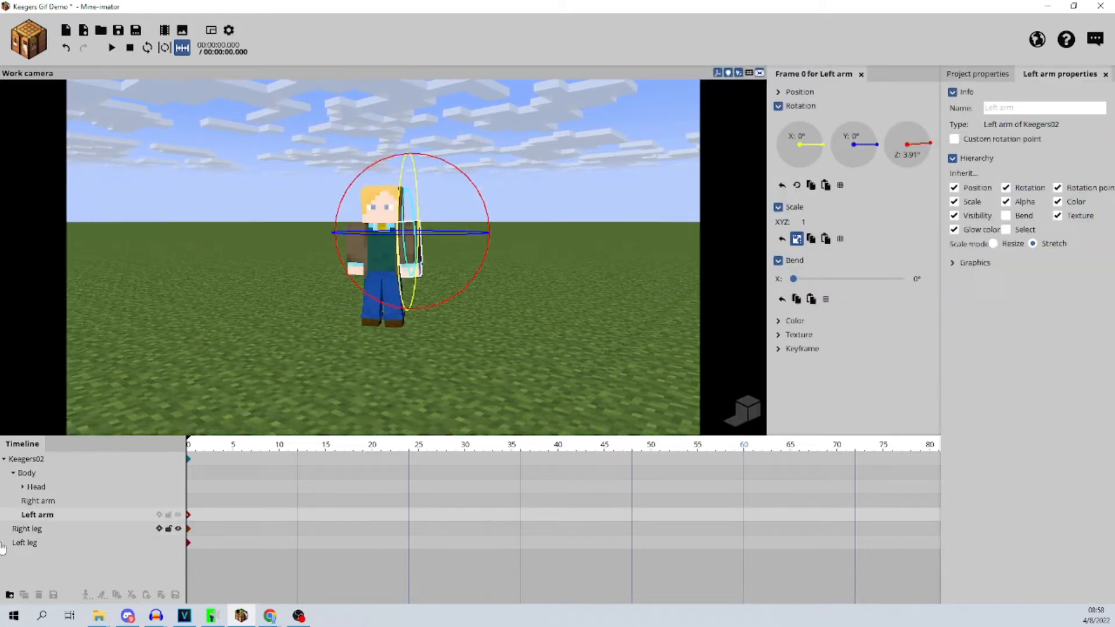
pyautogui.click(20, 529)
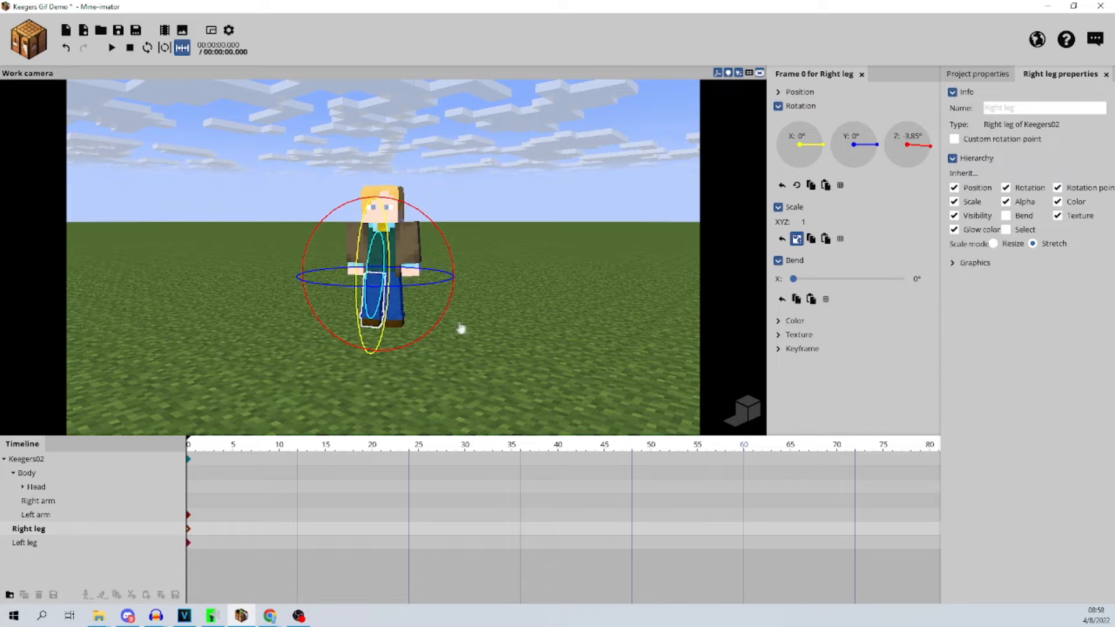
pyautogui.click(436, 288)
pyautogui.moveTo(435, 288); pyautogui.dragTo(407, 293)
pyautogui.click(500, 306)
pyautogui.click(455, 314)
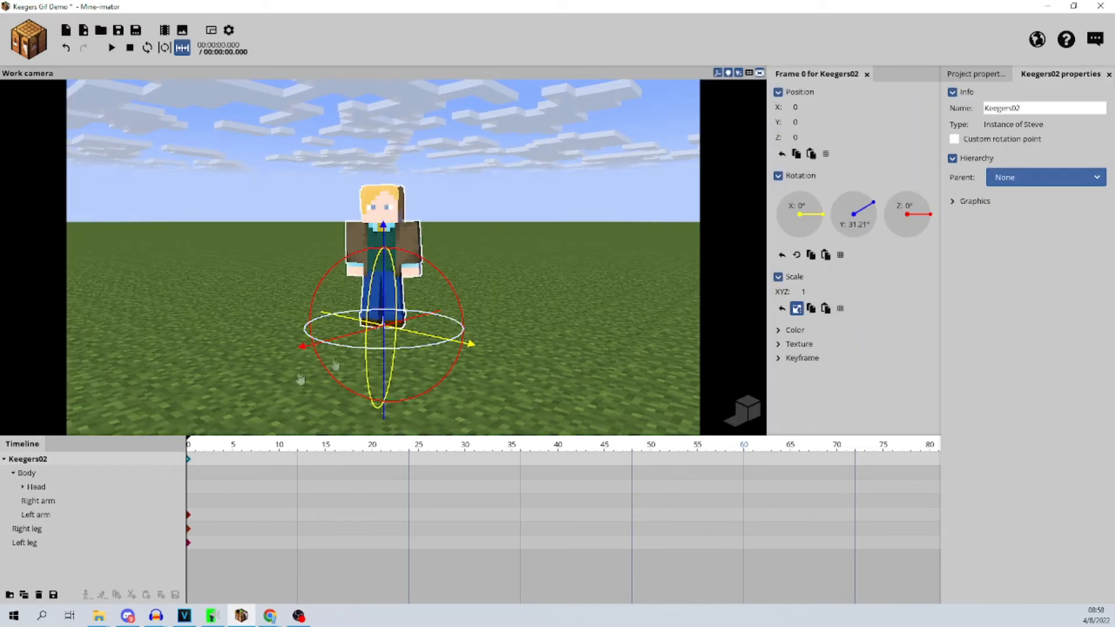
# Bend the right leg about 27.32° and rotate it about 17.77° around its X axis at frame 0
pyautogui.click(42, 503)
pyautogui.click(28, 529)
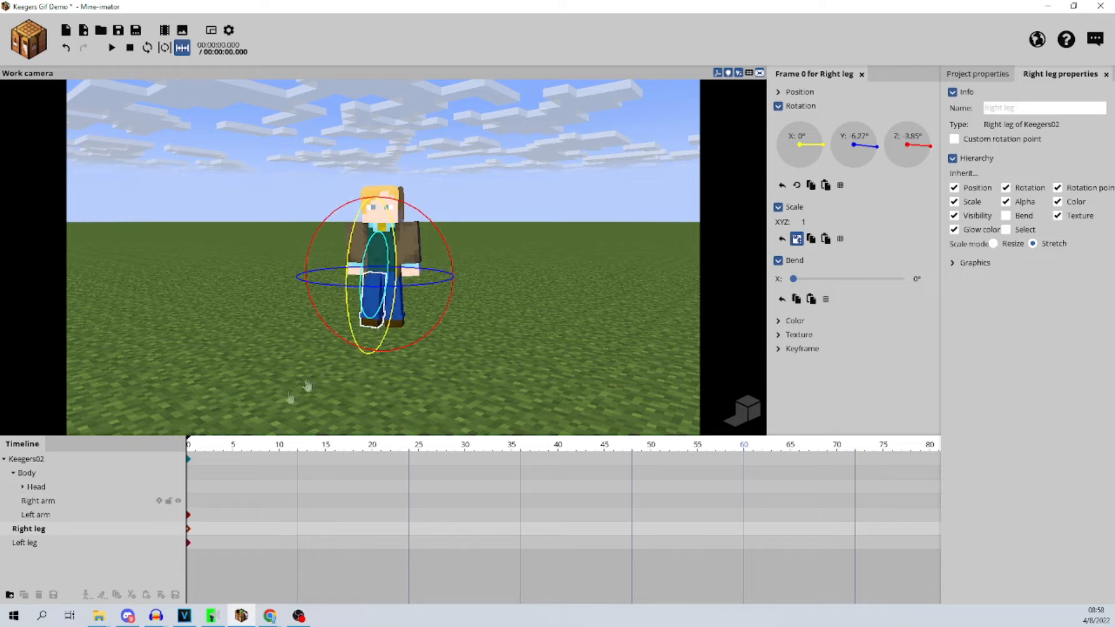
pyautogui.moveTo(378, 316); pyautogui.dragTo(406, 317)
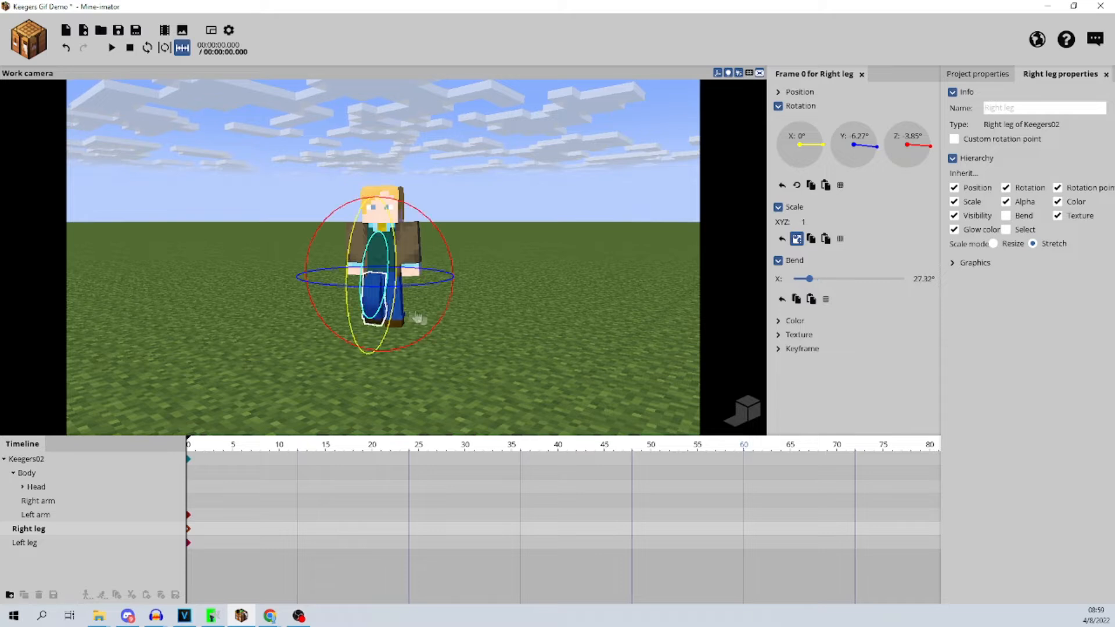
pyautogui.click(514, 319)
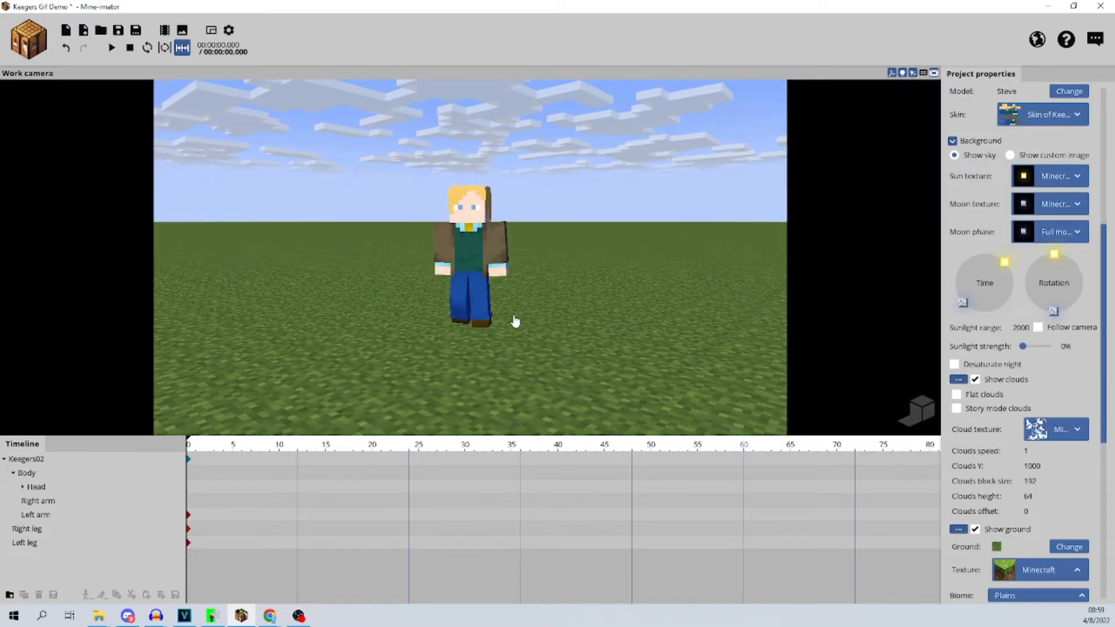
pyautogui.click(29, 528)
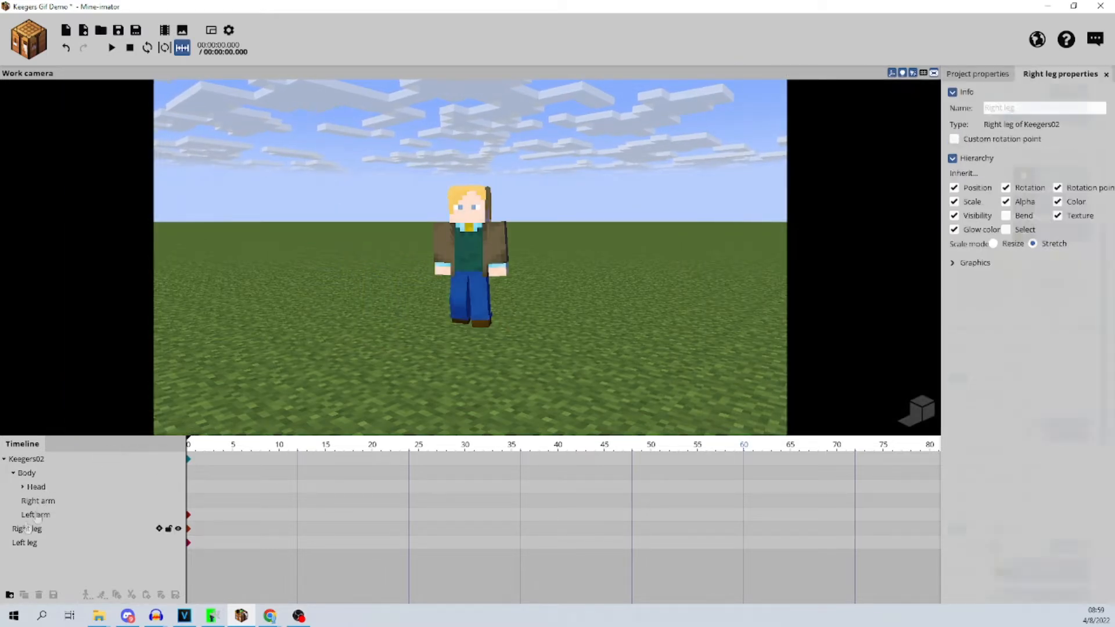
pyautogui.moveTo(357, 228); pyautogui.dragTo(371, 210)
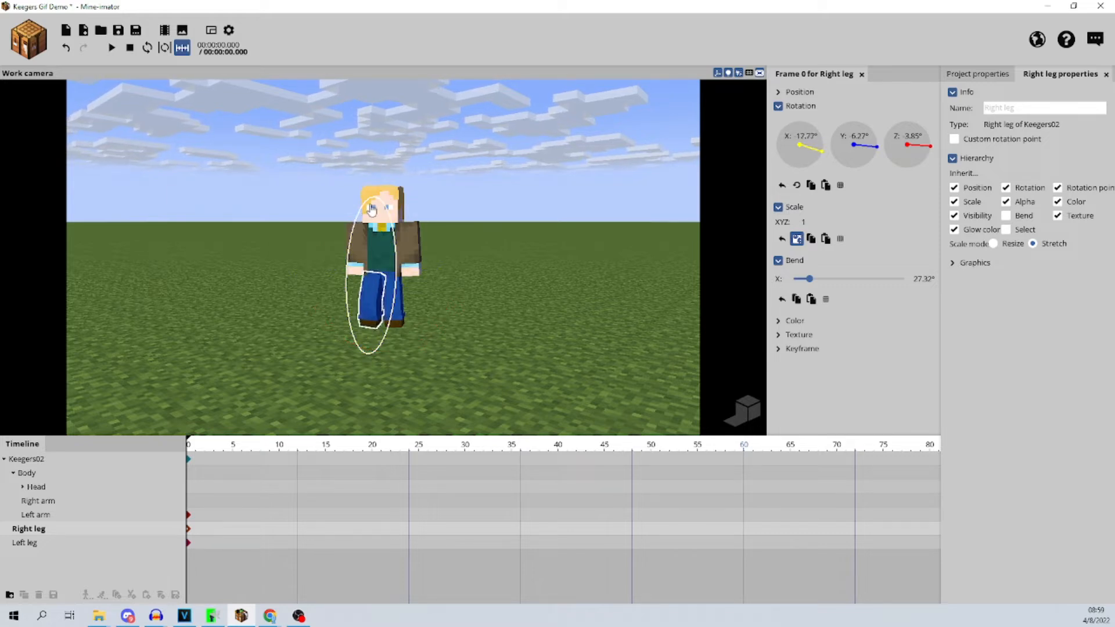
pyautogui.click(520, 283)
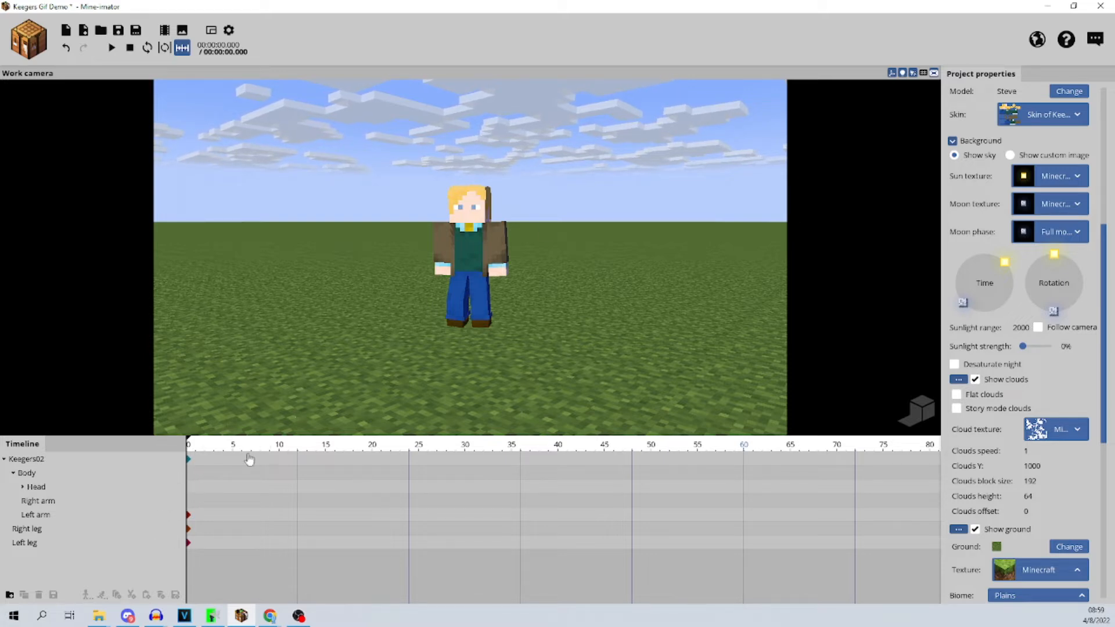
# Add keyframes for the body, head and right arm in the timeline and place all three at frame 0
pyautogui.click(188, 477)
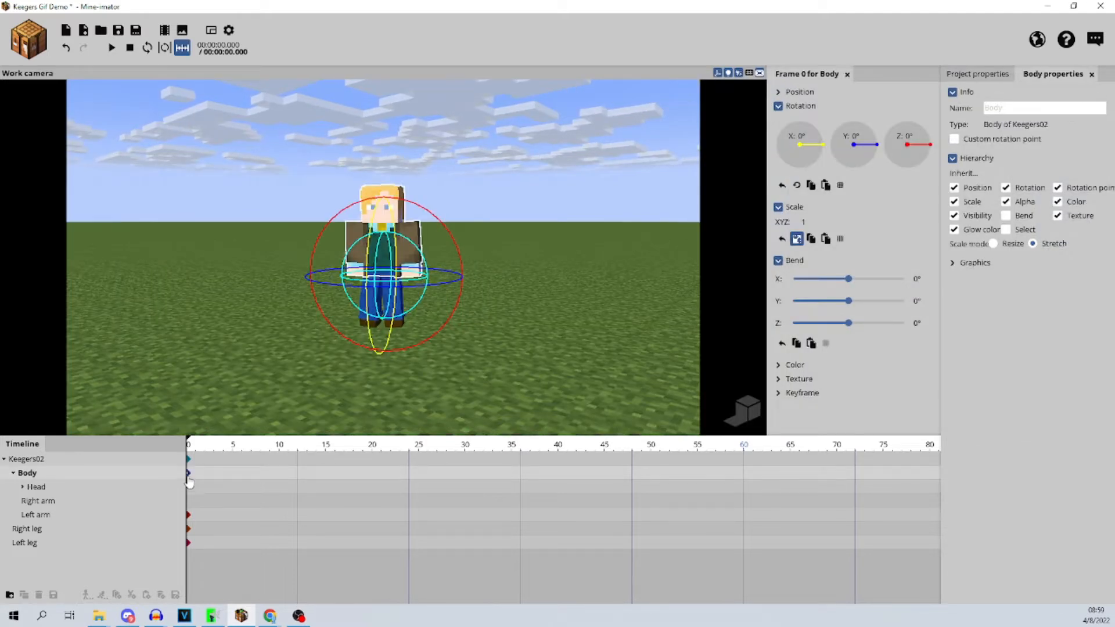
pyautogui.moveTo(185, 472)
pyautogui.mouseDown()
pyautogui.moveTo(204, 478)
pyautogui.moveTo(189, 495)
pyautogui.mouseUp()
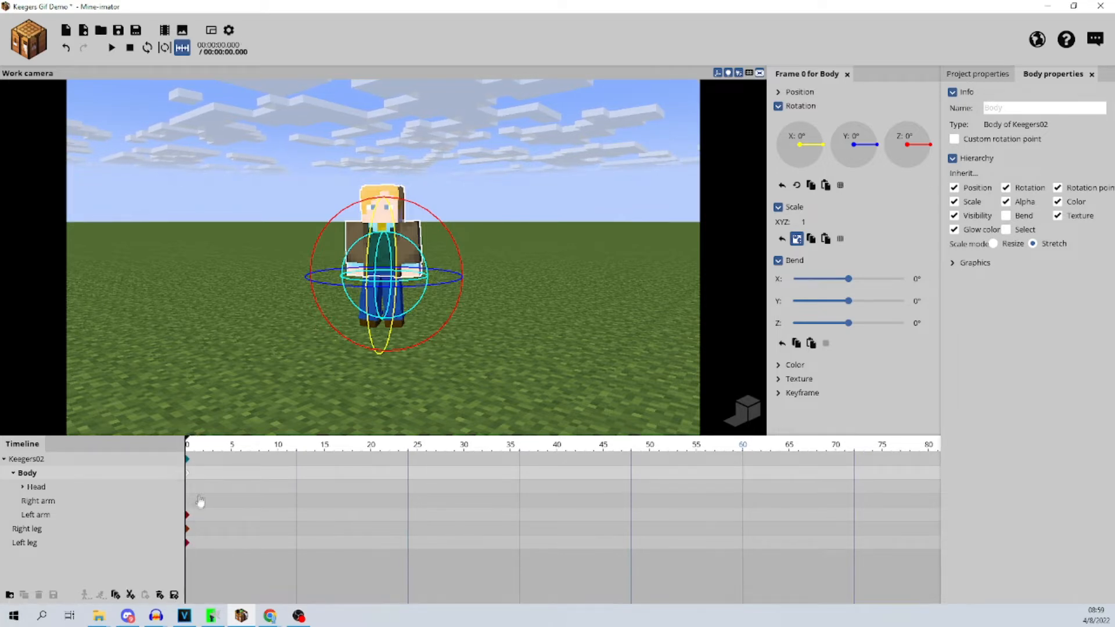
pyautogui.click(196, 487)
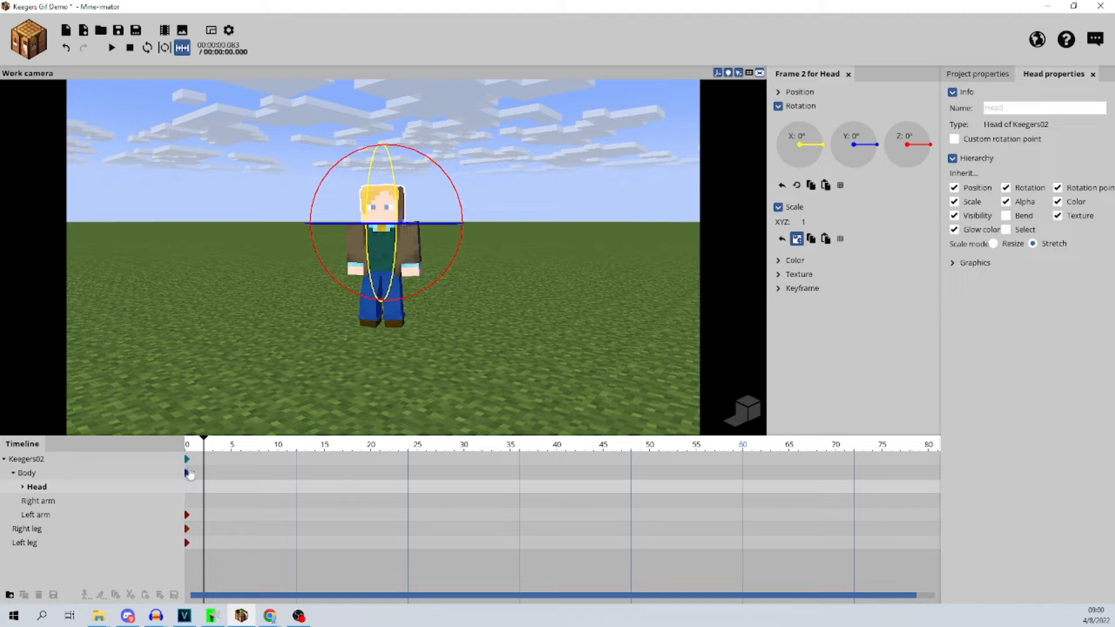
pyautogui.click(199, 494)
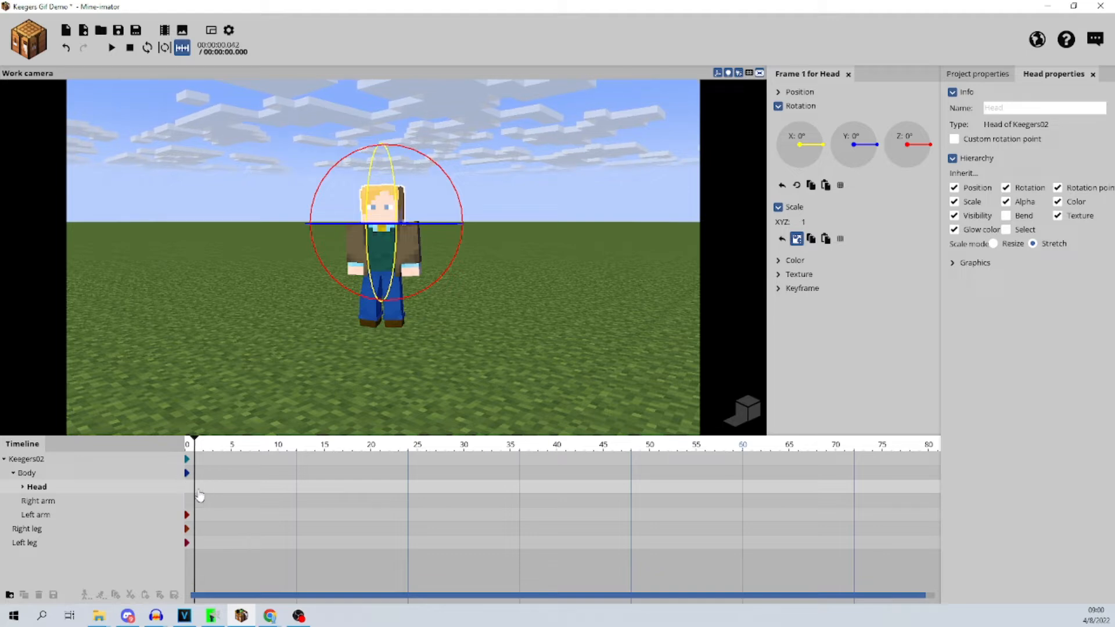
pyautogui.moveTo(195, 488)
pyautogui.mouseDown()
pyautogui.moveTo(332, 490)
pyautogui.moveTo(187, 487)
pyautogui.mouseUp()
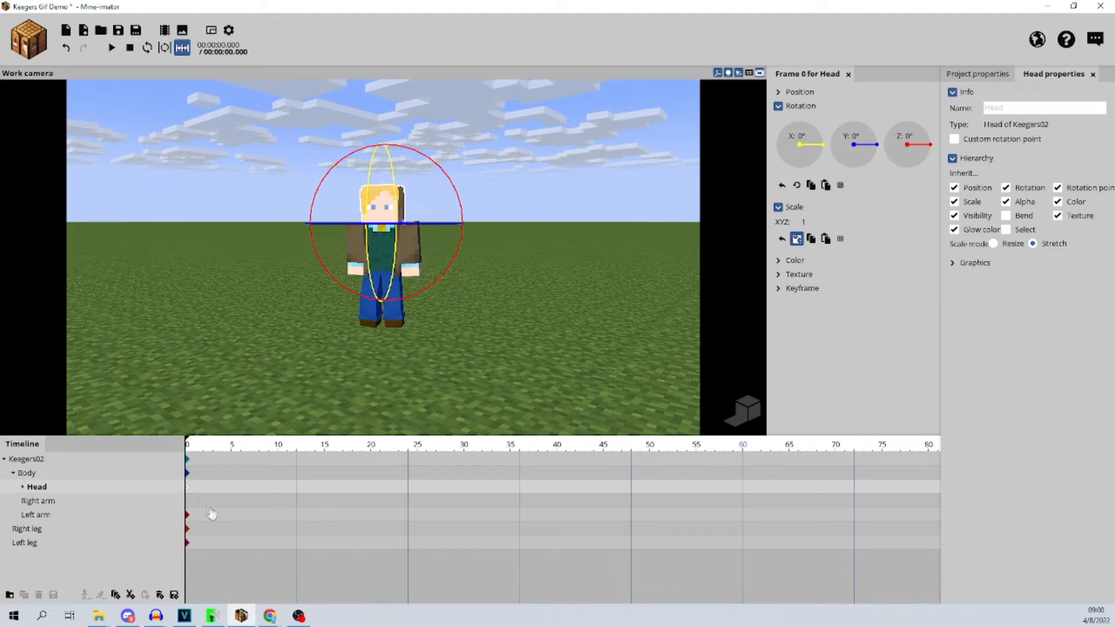
pyautogui.click(208, 501)
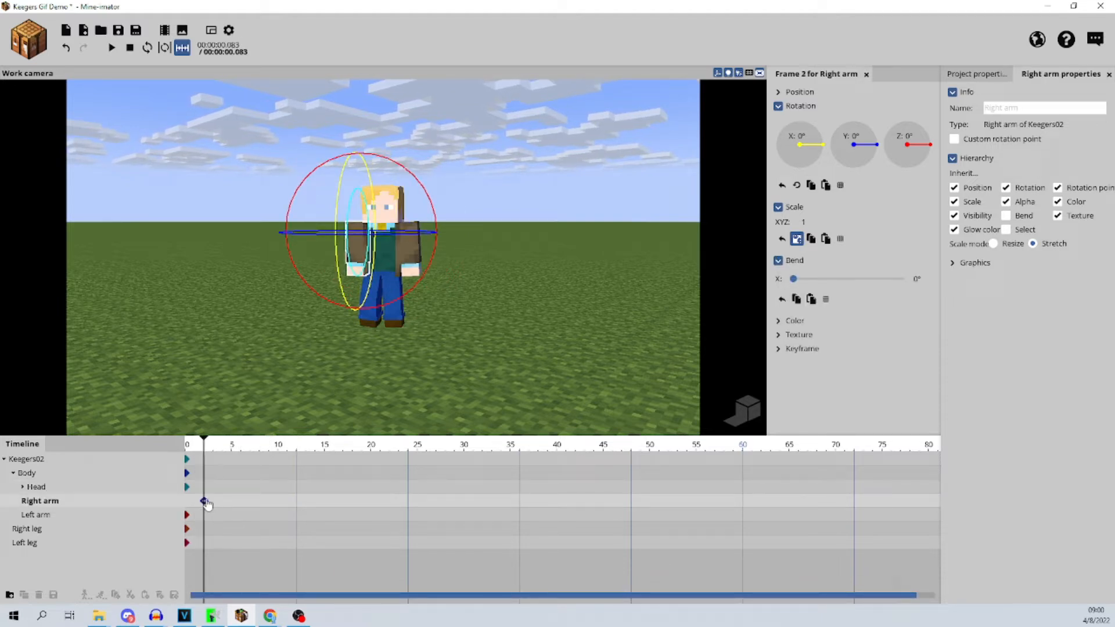
pyautogui.moveTo(206, 505); pyautogui.dragTo(188, 501)
# Check the left arm and body at frames 8 and 2, then return the timeline marker to frame 0
pyautogui.click(259, 515)
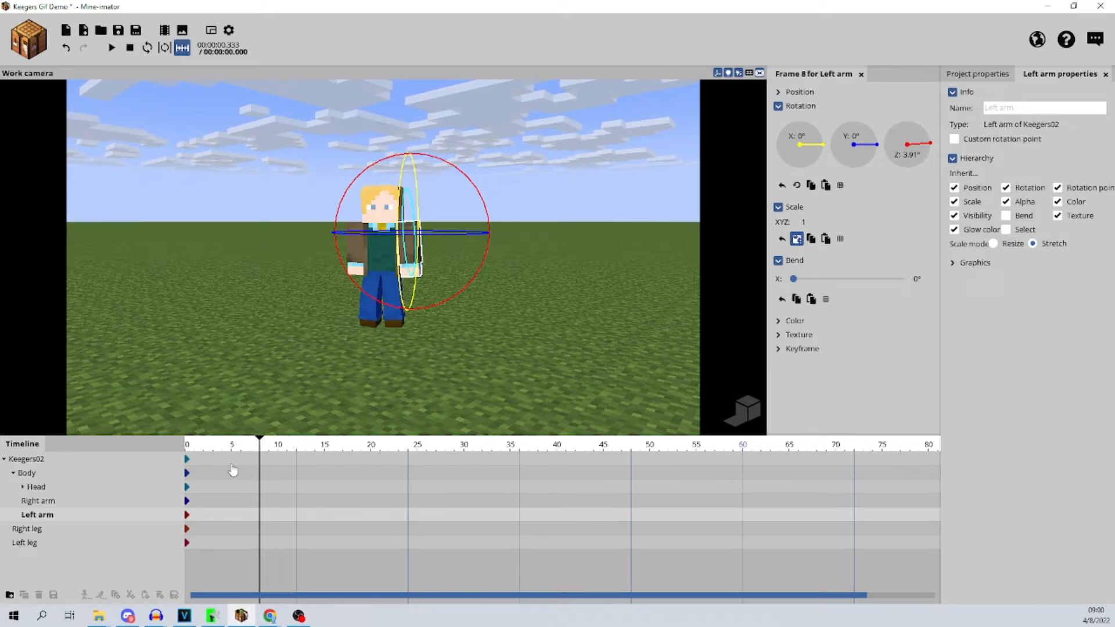
pyautogui.click(206, 472)
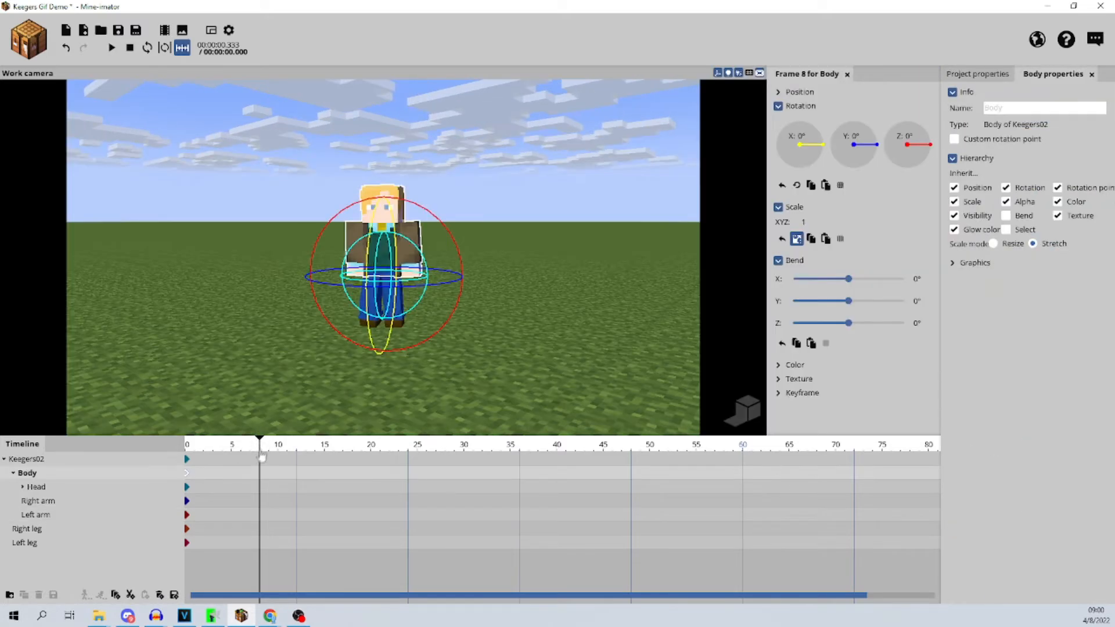
pyautogui.moveTo(261, 446); pyautogui.dragTo(187, 446)
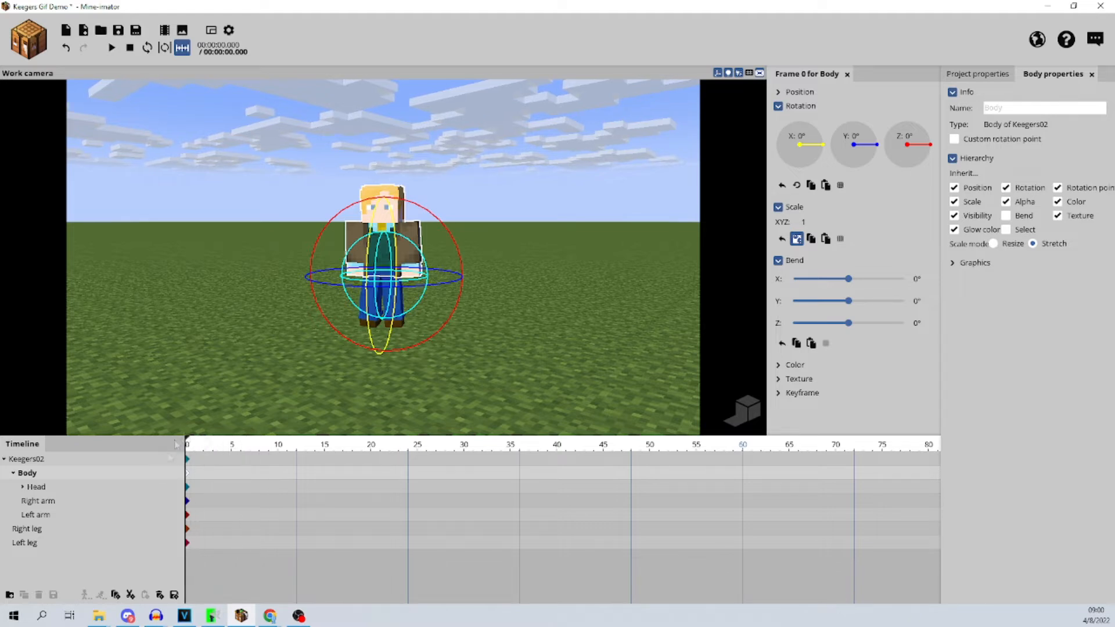
pyautogui.click(202, 476)
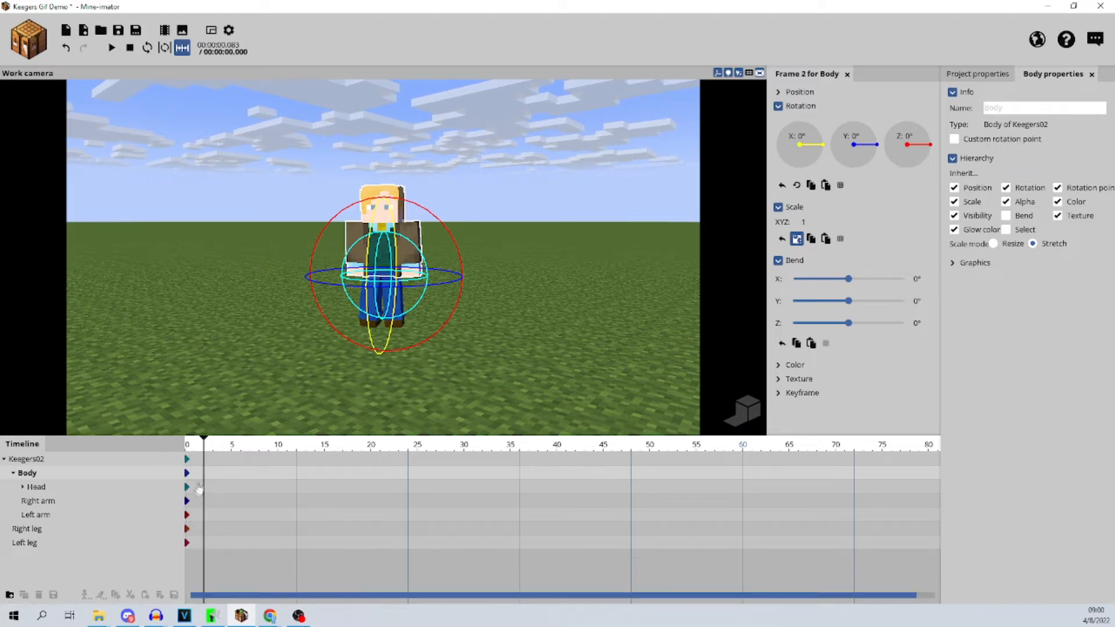
pyautogui.click(187, 447)
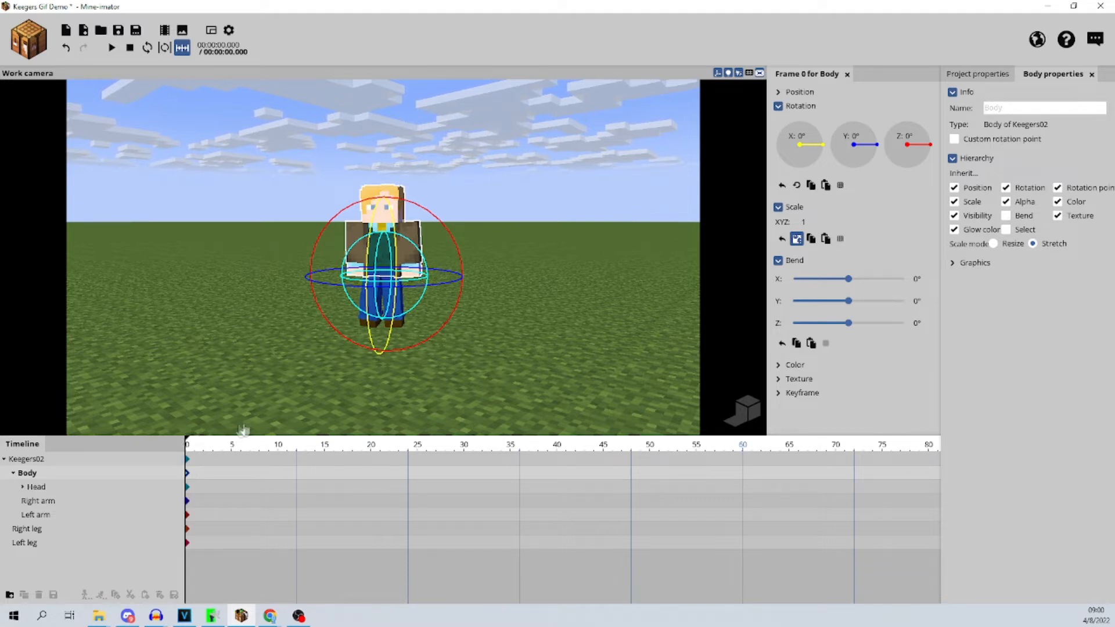
# Raise the right arm by rotating it about -155.96° around its Z axis at frame 0
pyautogui.click(35, 503)
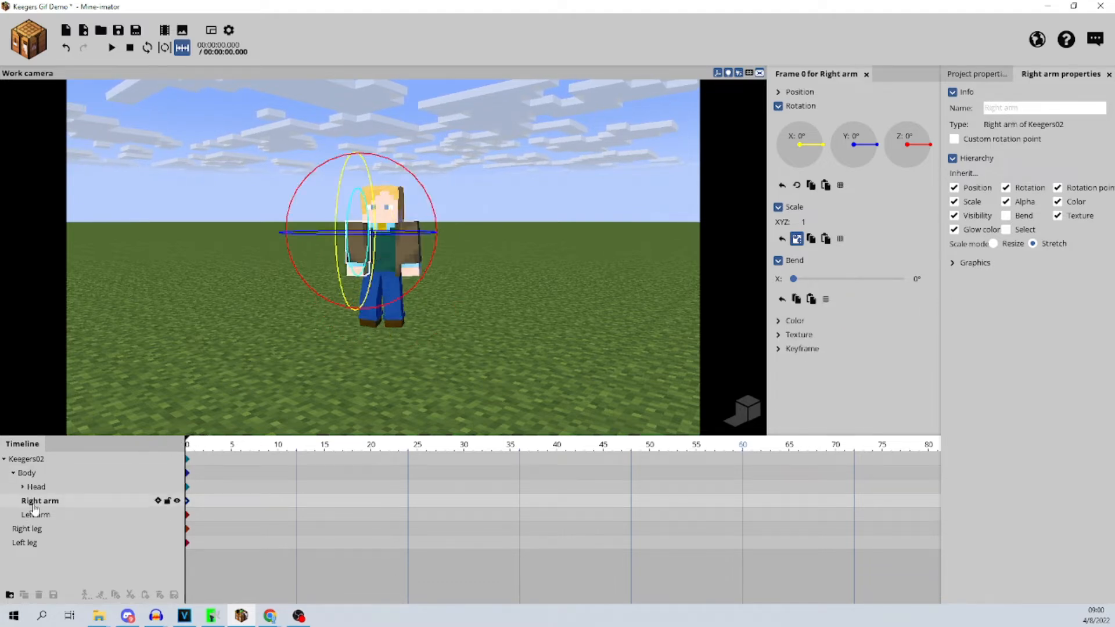
pyautogui.moveTo(429, 192); pyautogui.dragTo(332, 282)
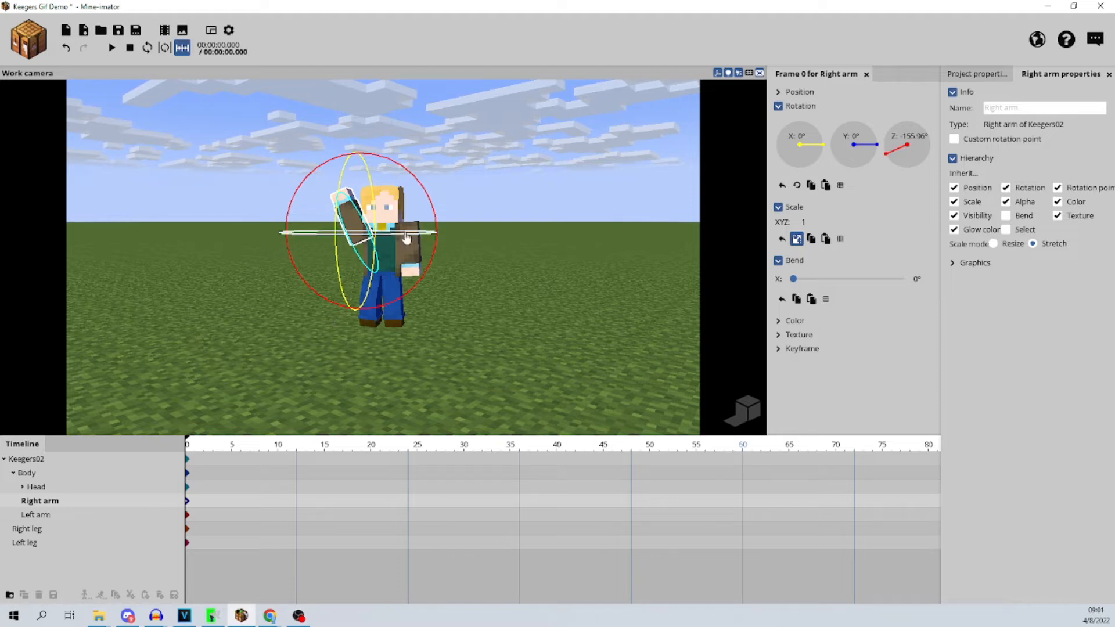
# Rotate the right arm about 7.60° around its Y axis at frame 0
pyautogui.moveTo(409, 238); pyautogui.dragTo(434, 231)
pyautogui.click(517, 246)
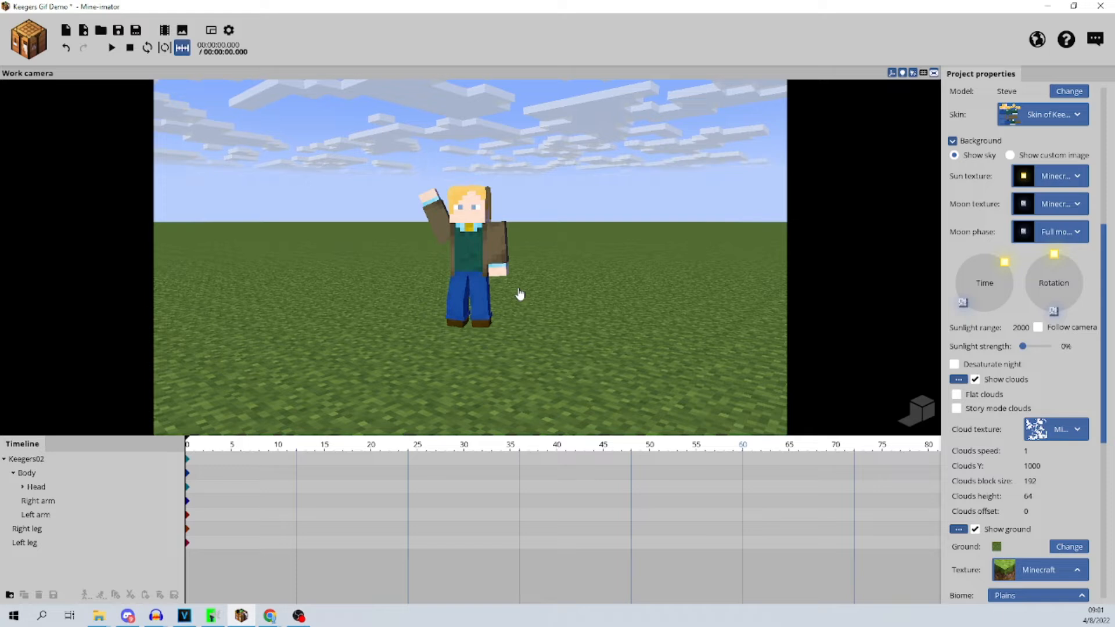
pyautogui.click(442, 216)
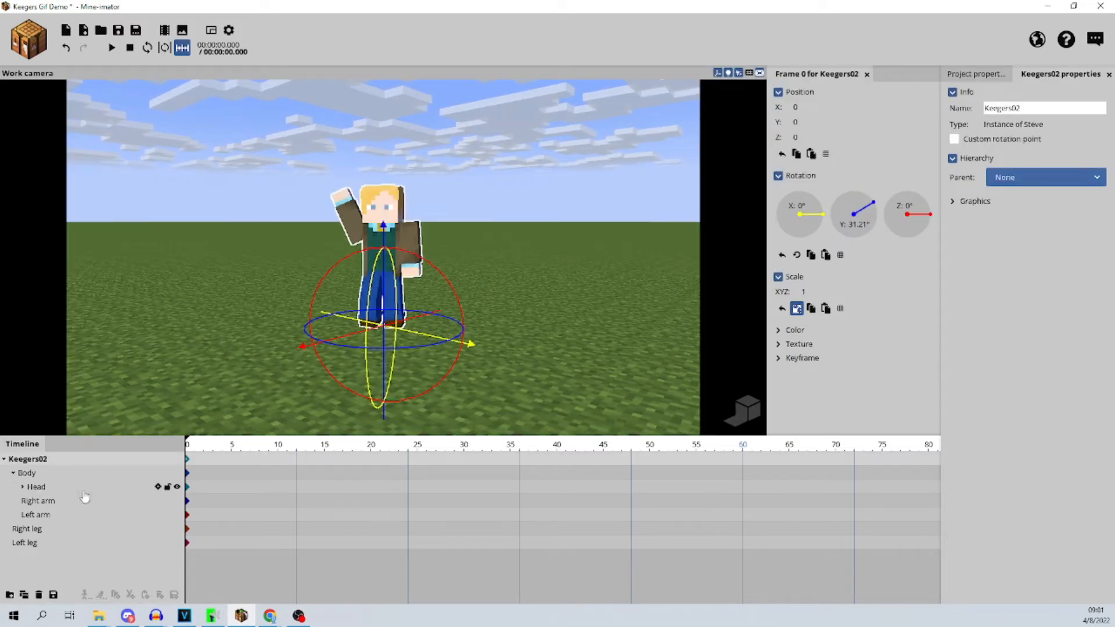
pyautogui.click(46, 500)
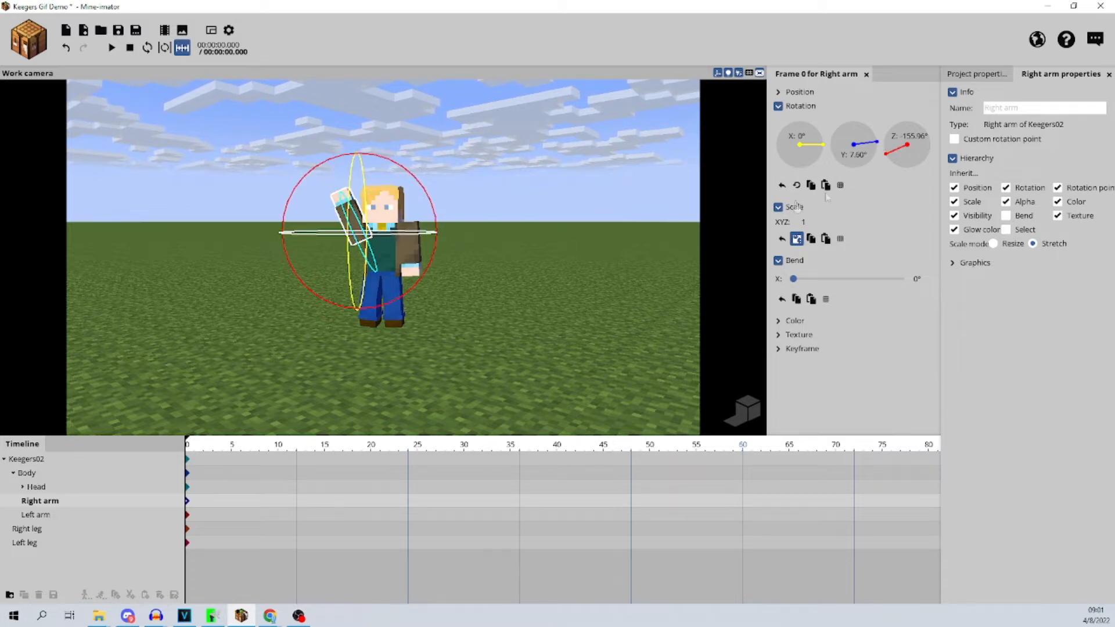
pyautogui.moveTo(877, 144)
pyautogui.mouseDown()
pyautogui.moveTo(874, 152)
pyautogui.moveTo(873, 141)
pyautogui.mouseUp()
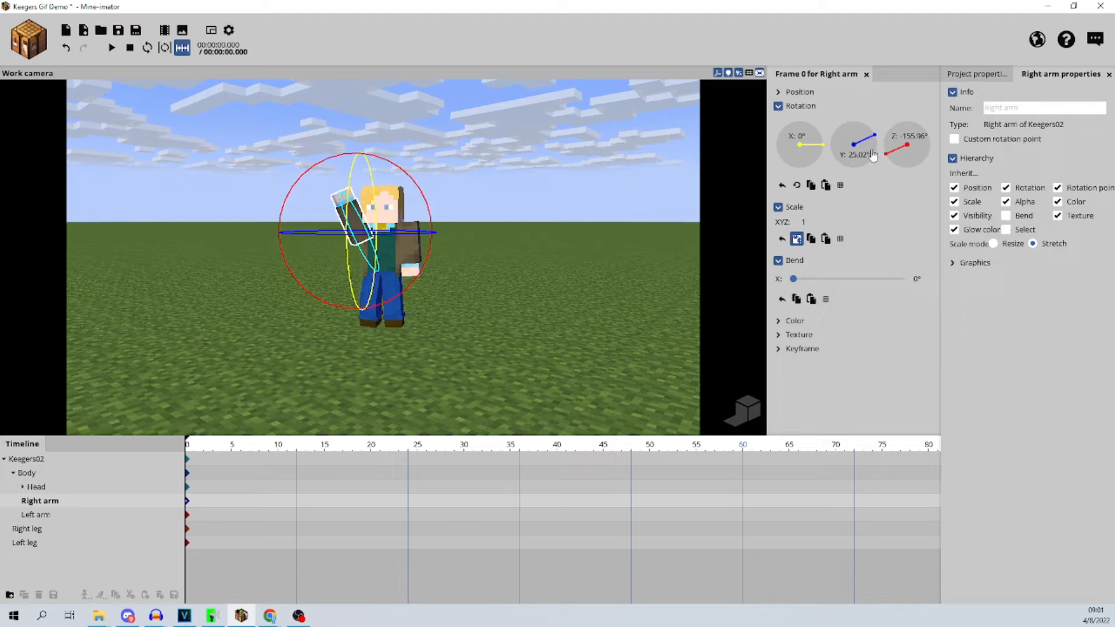
pyautogui.hotkey('ctrl', 'z')
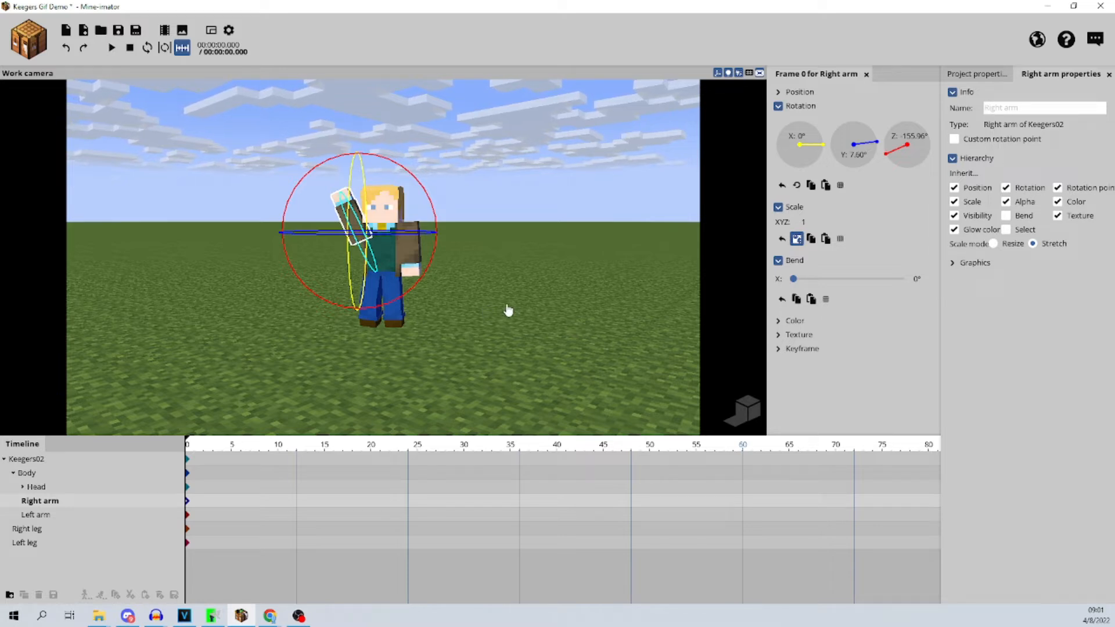
pyautogui.click(448, 323)
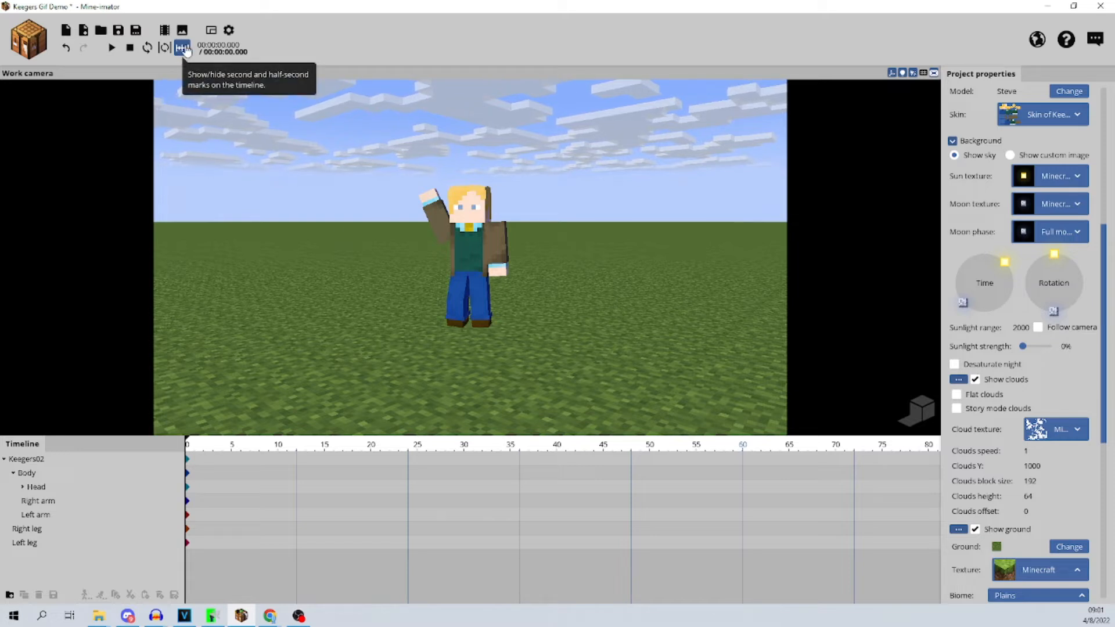
# Add a right arm keyframe at frame 12 and rotate the arm to about -174° around its Z axis
pyautogui.scroll(2, 400, 507)
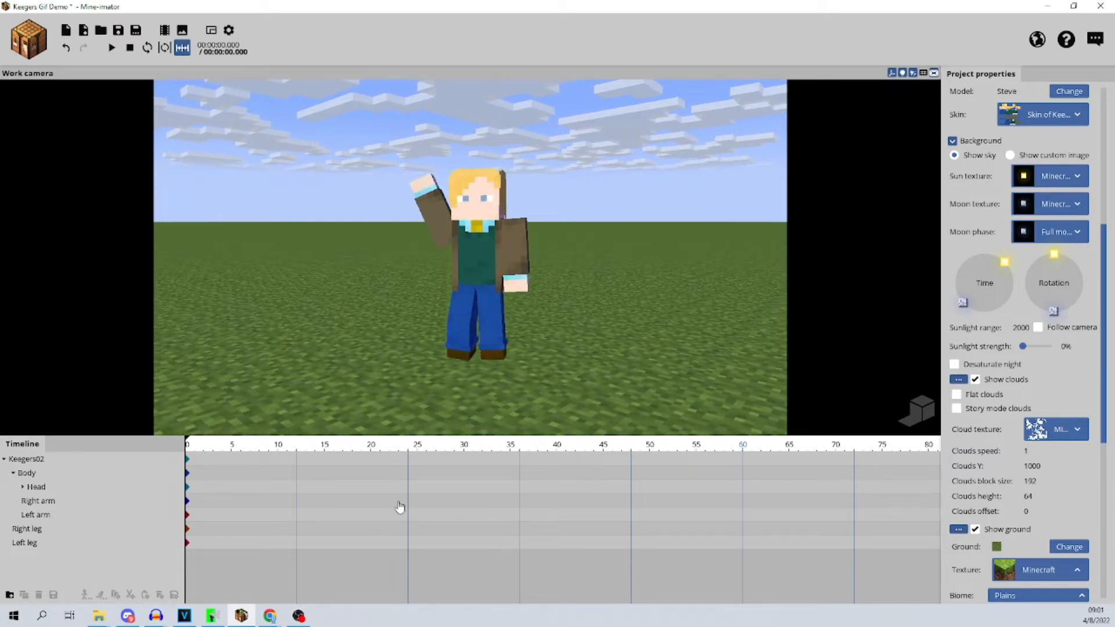
pyautogui.scroll(-2, 400, 507)
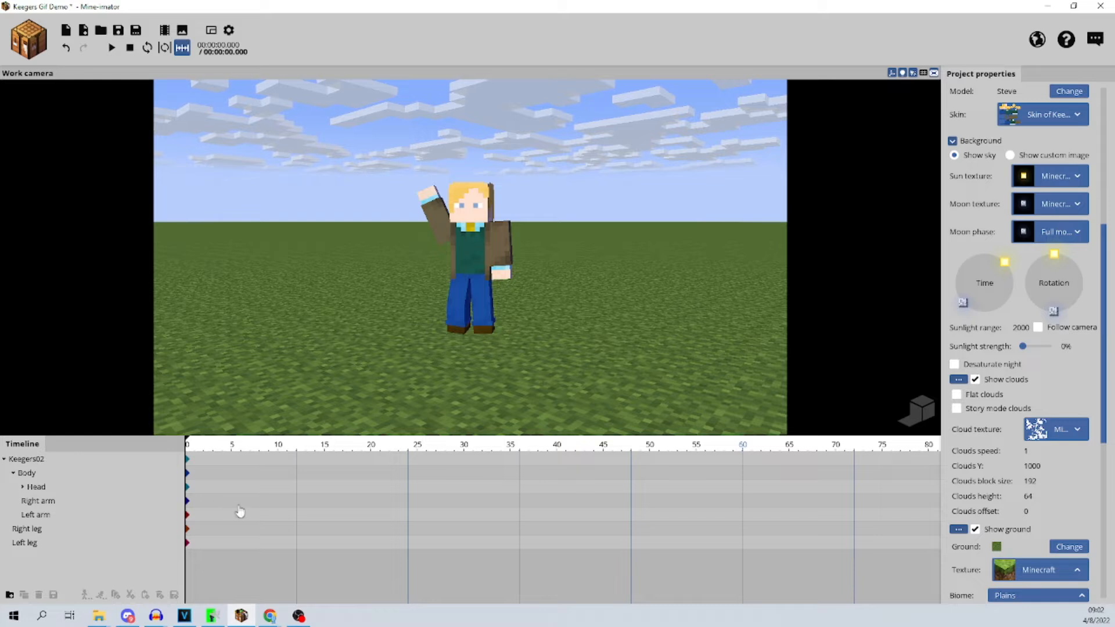
pyautogui.click(297, 502)
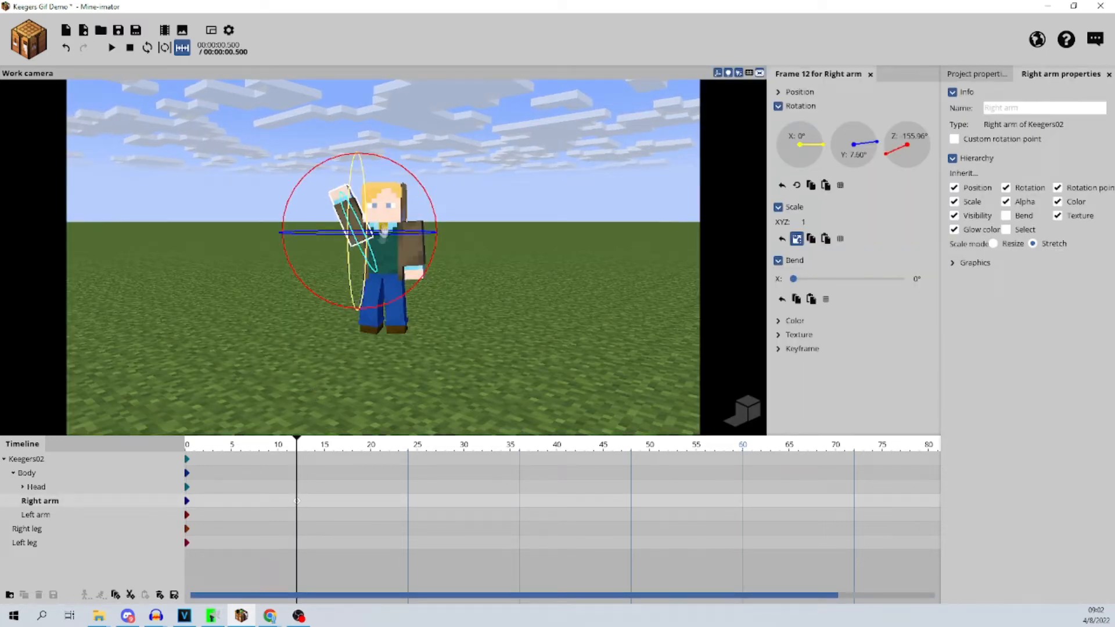
pyautogui.moveTo(411, 176); pyautogui.dragTo(429, 195)
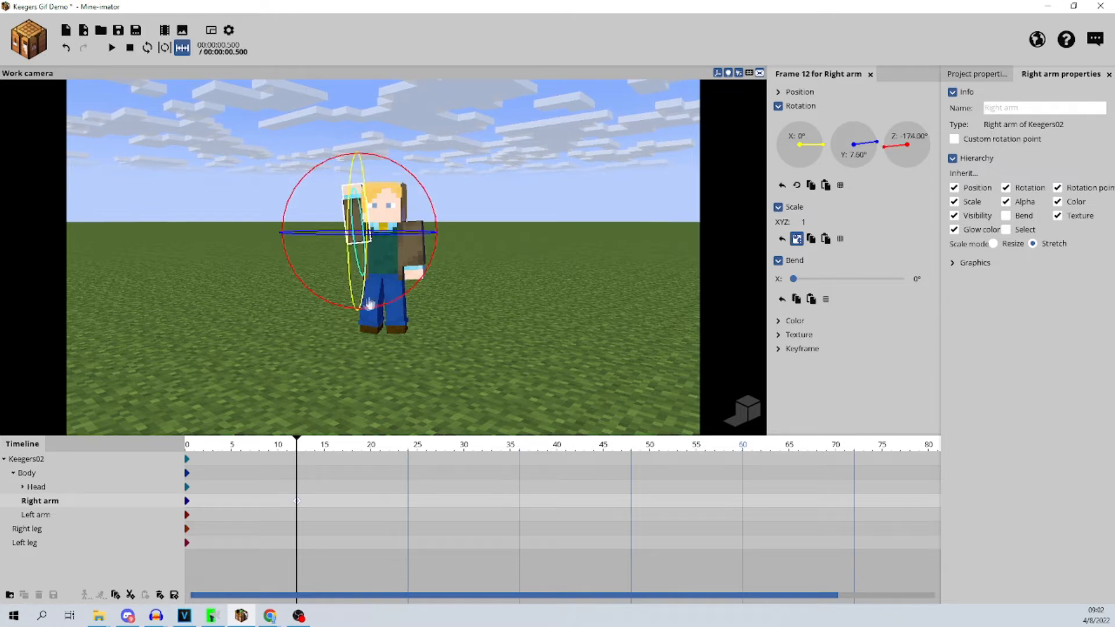
# Turn on repeating playback, play the arm movement from frame 0 and stop it
pyautogui.click(133, 53)
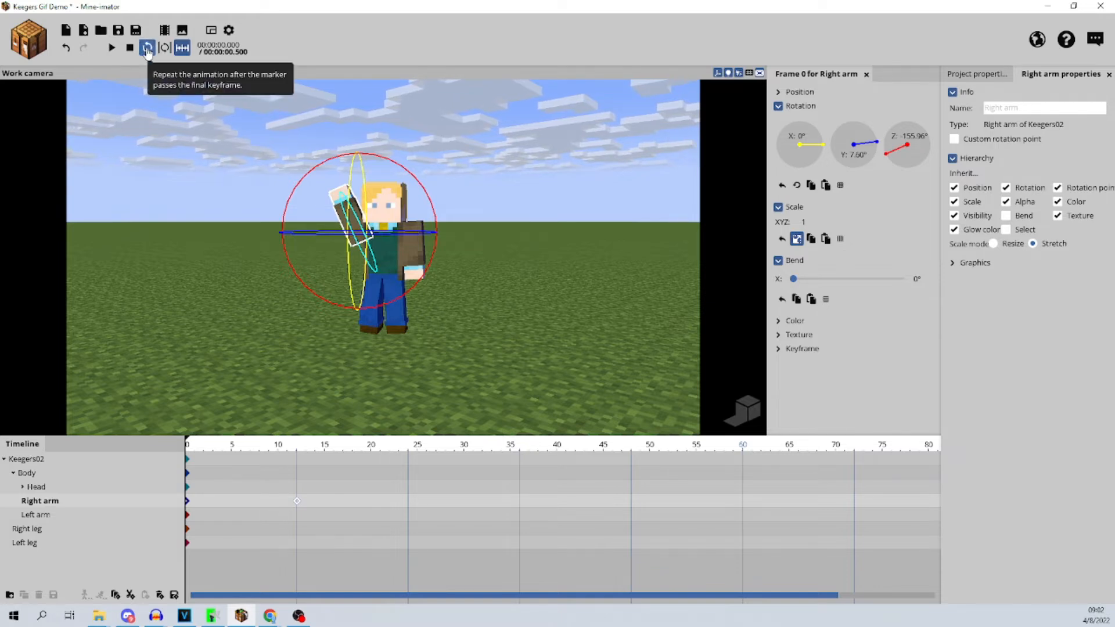
pyautogui.click(148, 50)
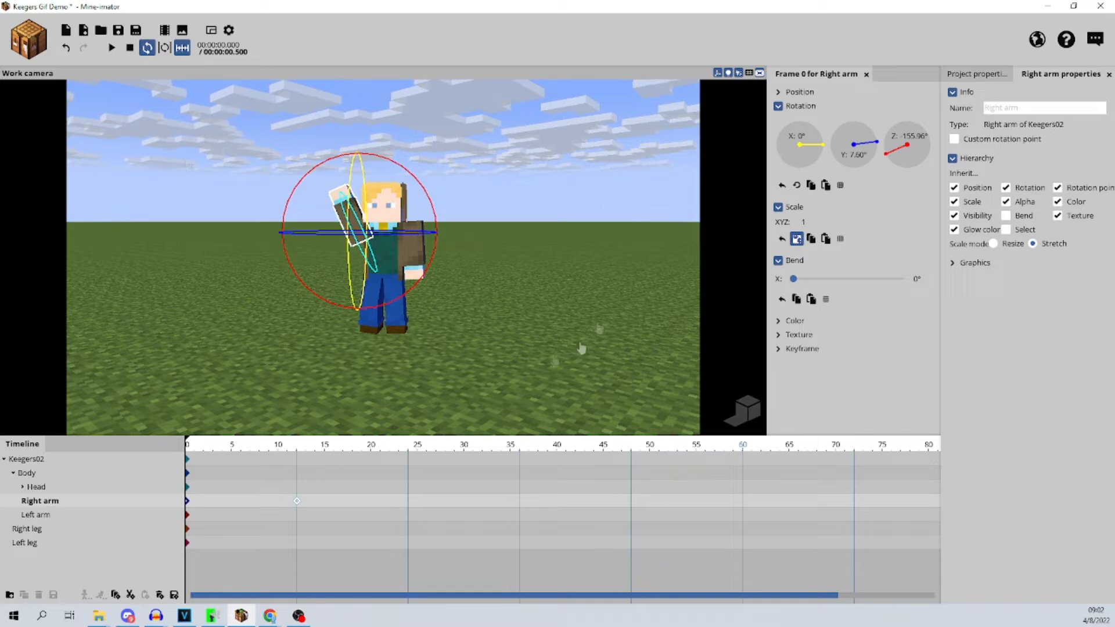
pyautogui.click(111, 47)
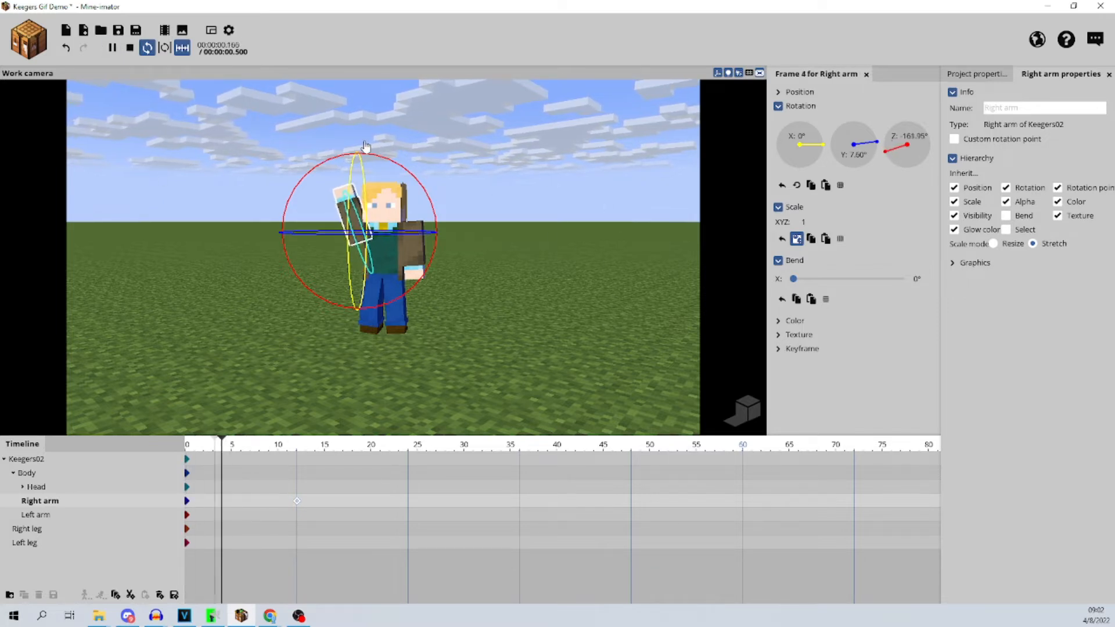
pyautogui.click(131, 49)
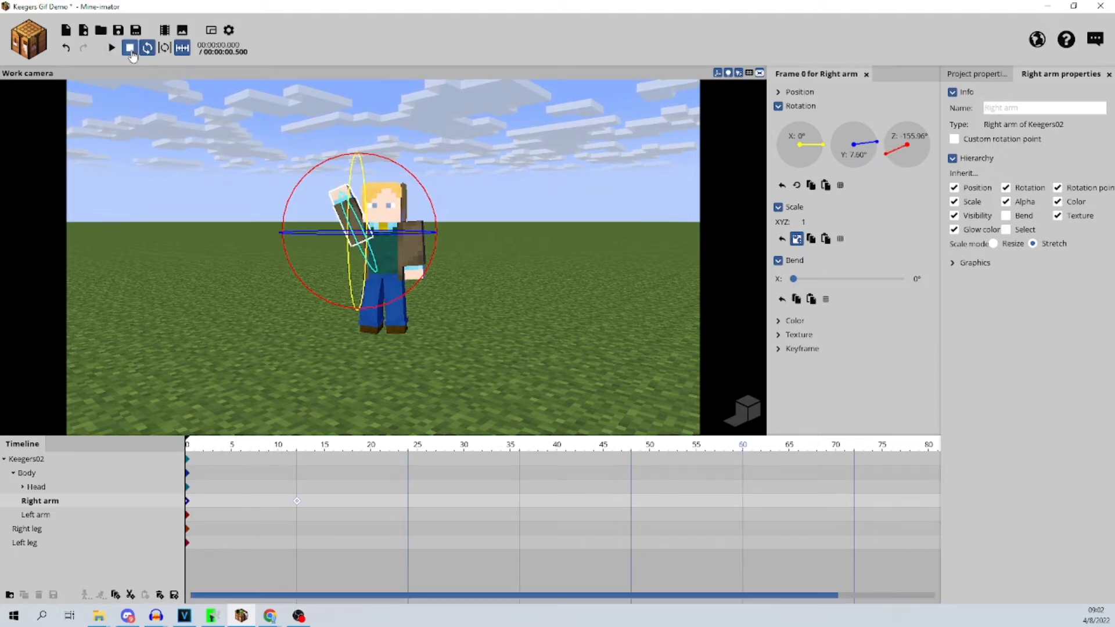
# Add a right arm keyframe at frame 24 with the arm rotated to about -151.35° around its Z axis
pyautogui.click(408, 502)
pyautogui.moveTo(379, 168); pyautogui.dragTo(353, 164)
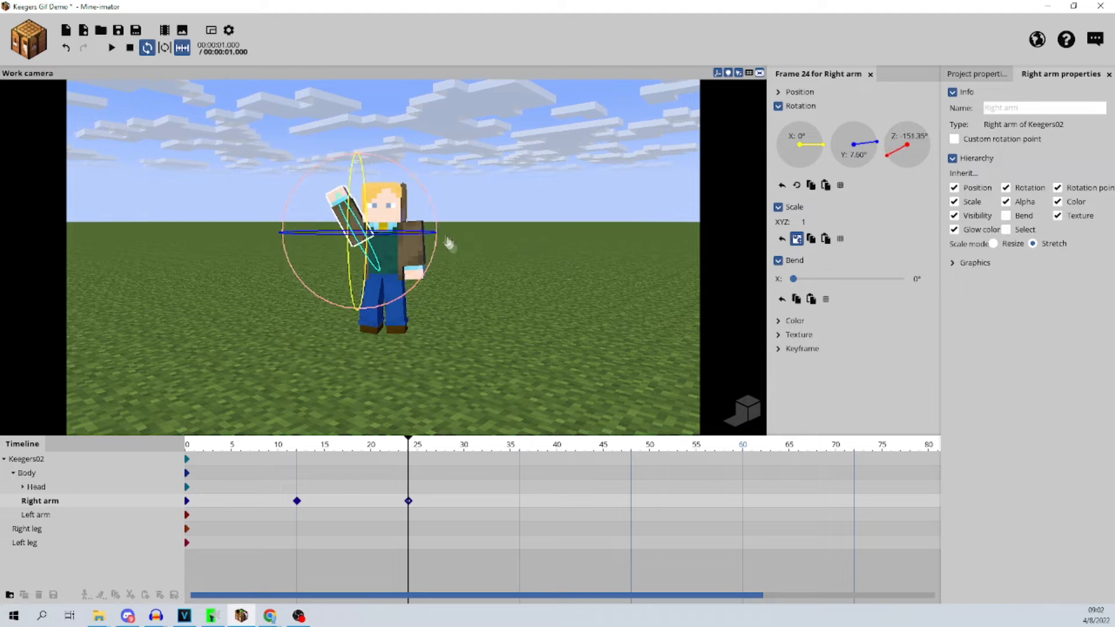
pyautogui.click(187, 500)
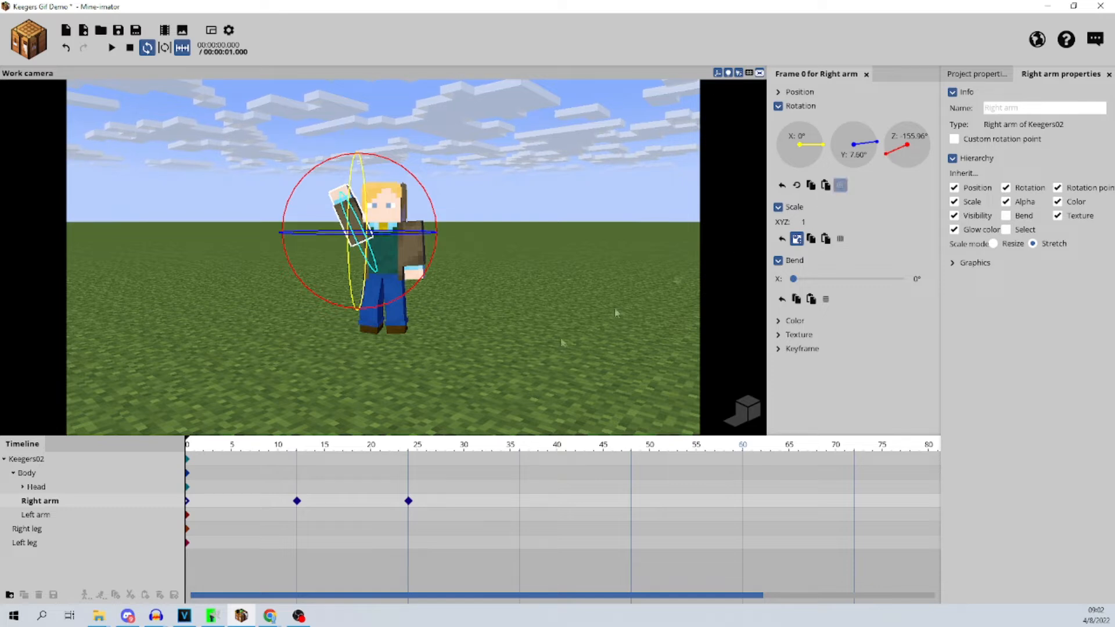
pyautogui.click(409, 473)
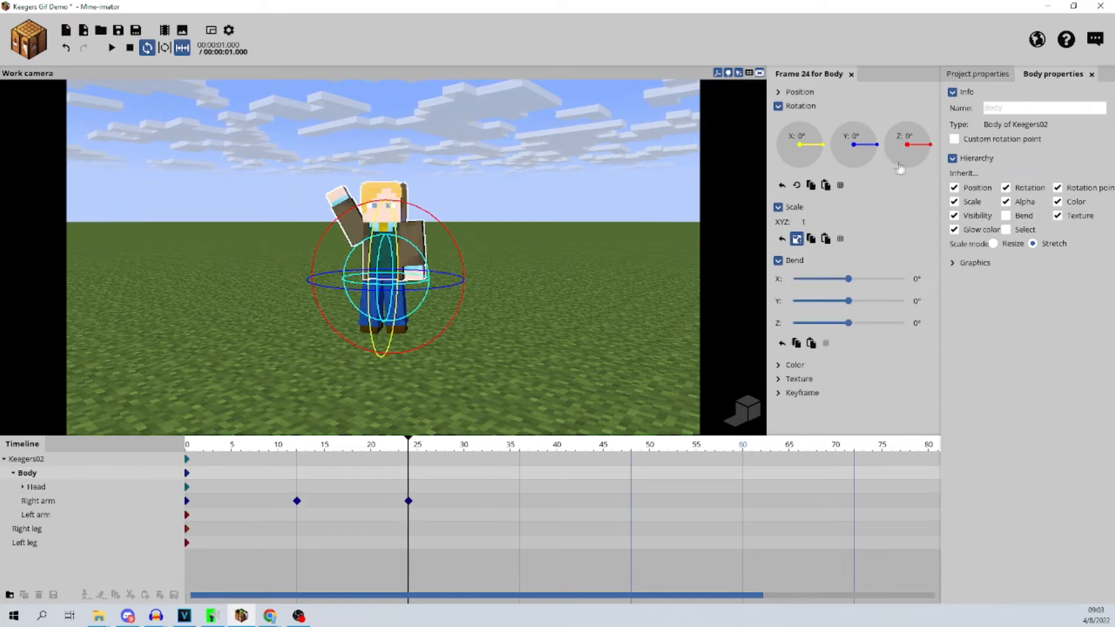
pyautogui.click(28, 504)
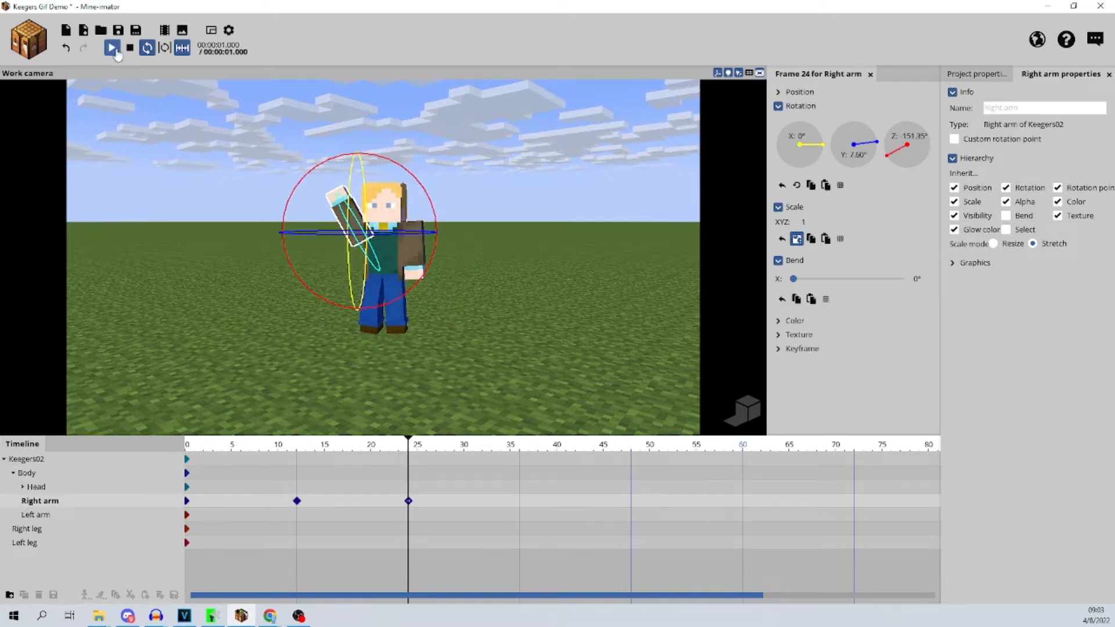
# Play the looping 24-frame arm wave from frame 0 and stop the playback
pyautogui.click(129, 49)
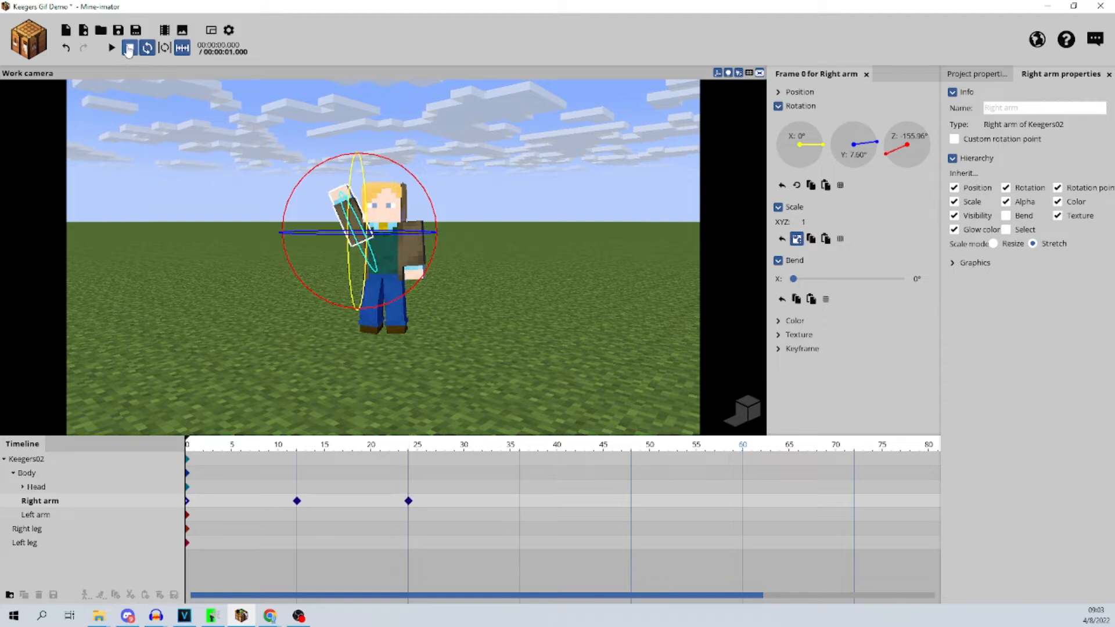
pyautogui.click(113, 49)
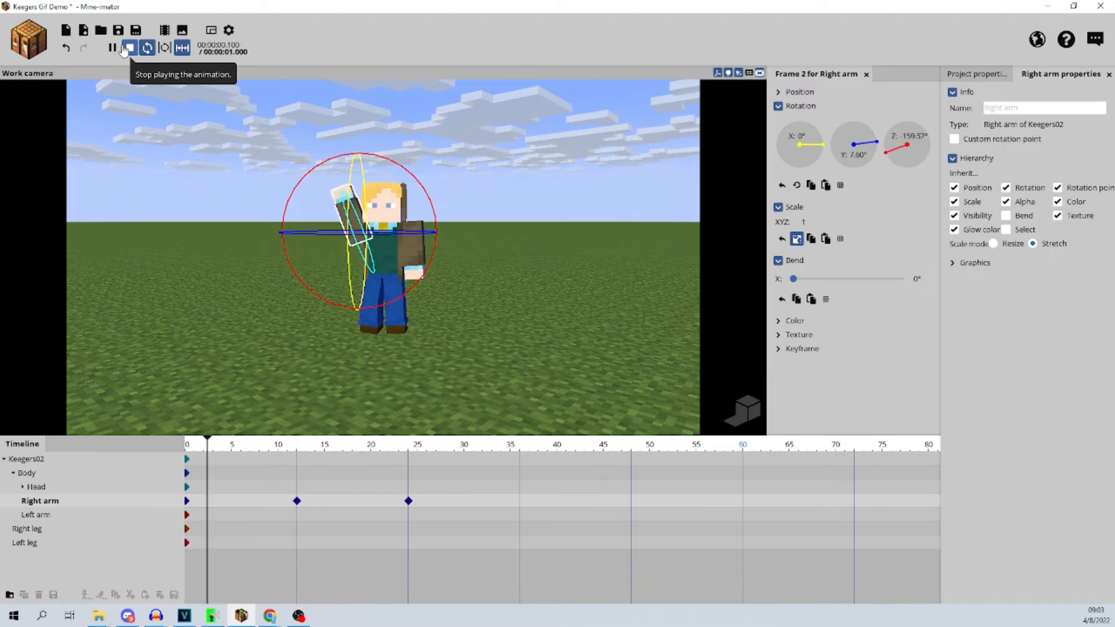
pyautogui.click(130, 49)
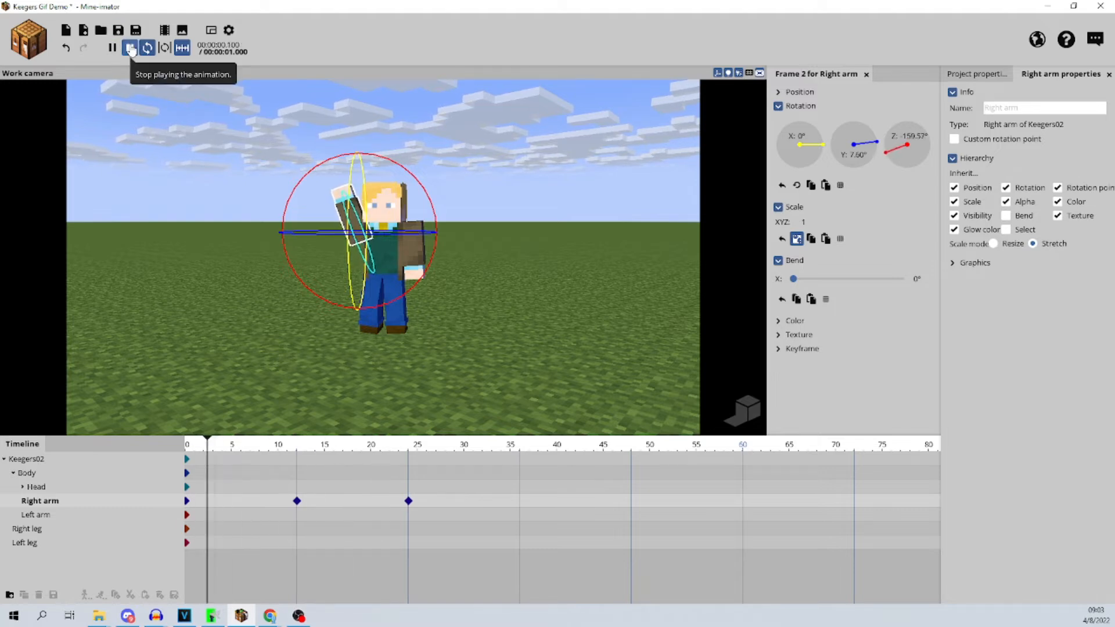
pyautogui.click(130, 49)
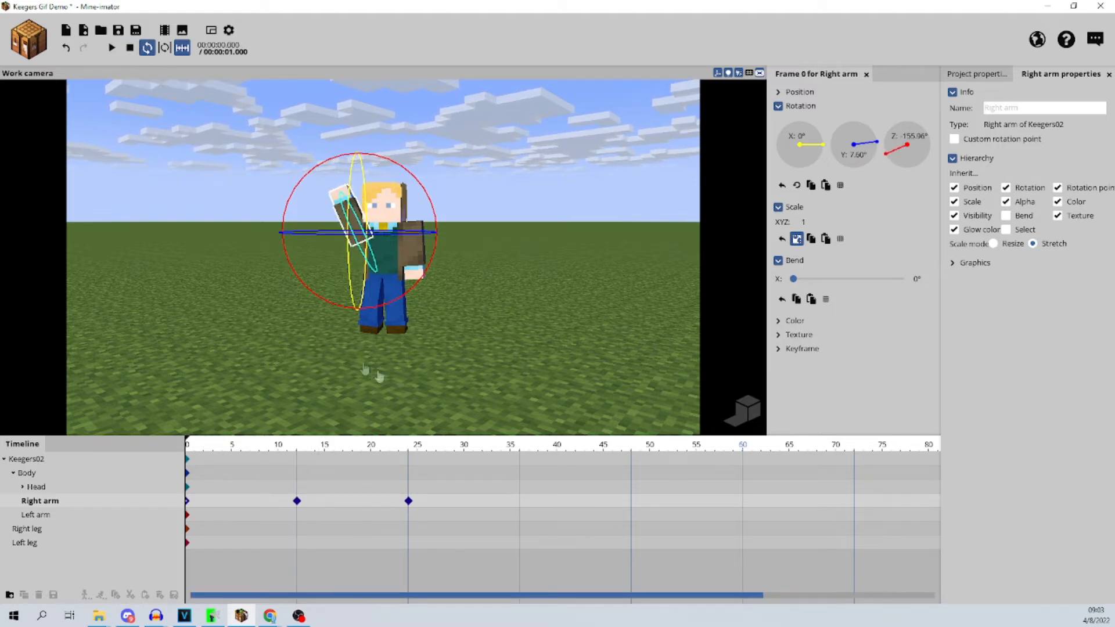
# Add right arm keyframes at frames 36 and 48, swinging the arm inward at 36 and back to about -152.23° around Z at 48
pyautogui.click(409, 444)
pyautogui.click(520, 506)
pyautogui.moveTo(383, 168); pyautogui.dragTo(405, 180)
pyautogui.click(631, 503)
pyautogui.moveTo(405, 183); pyautogui.dragTo(382, 171)
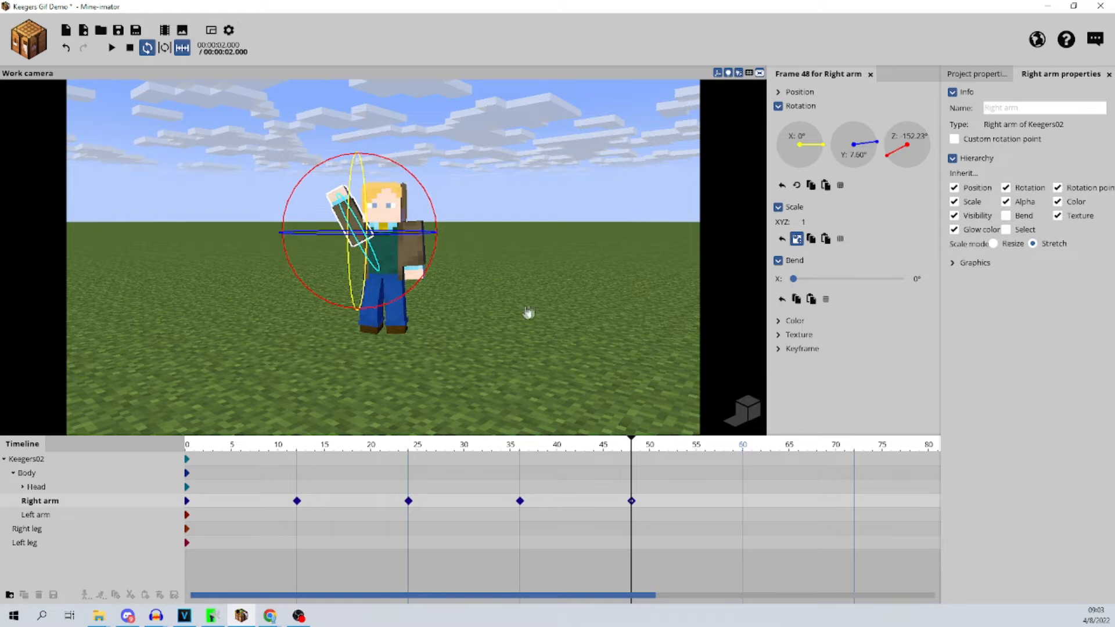
# Preview the extended wave up to frame 48 from the start and stop the playback
pyautogui.click(130, 57)
pyautogui.click(113, 54)
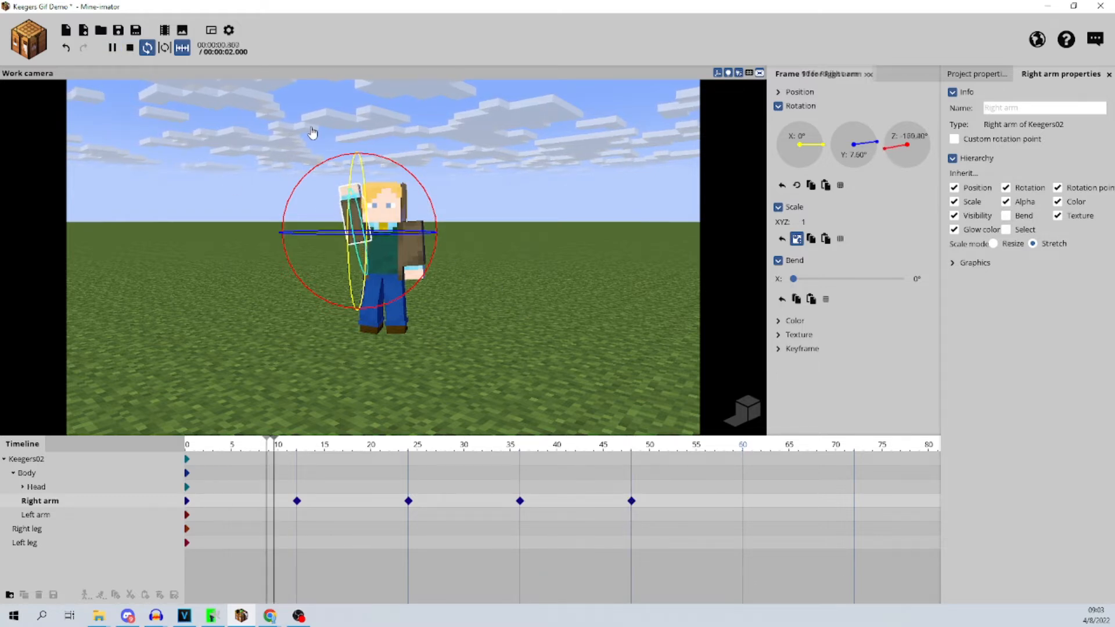
pyautogui.click(130, 49)
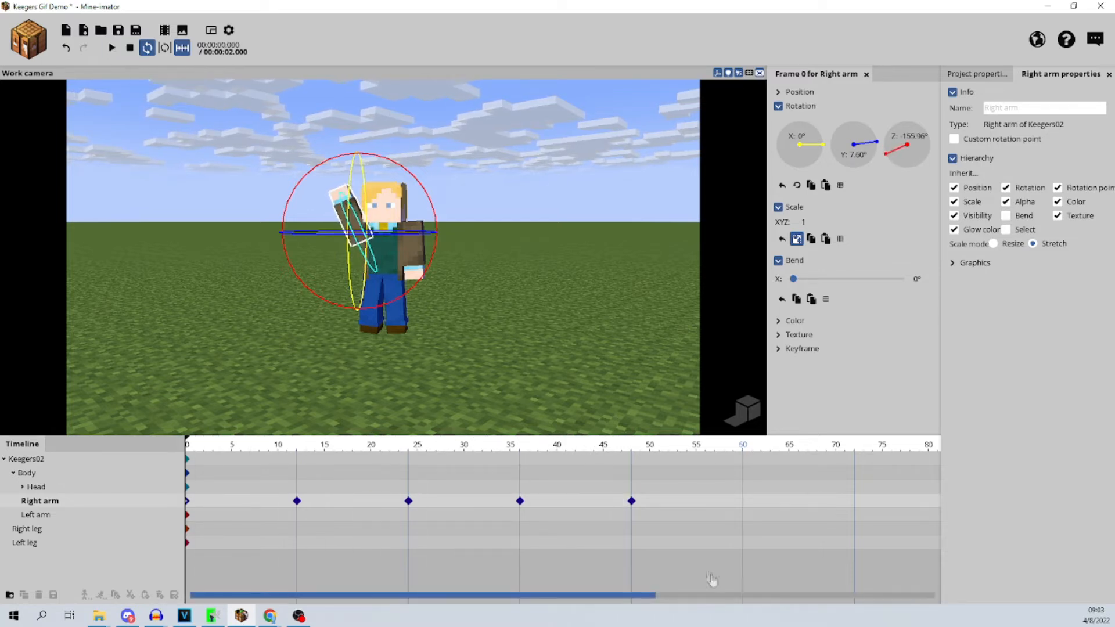
# Add a right arm keyframe at frame 60 and lower the arm to about 9.55° around its Z axis
pyautogui.moveTo(600, 600); pyautogui.dragTo(665, 600)
pyautogui.click(639, 445)
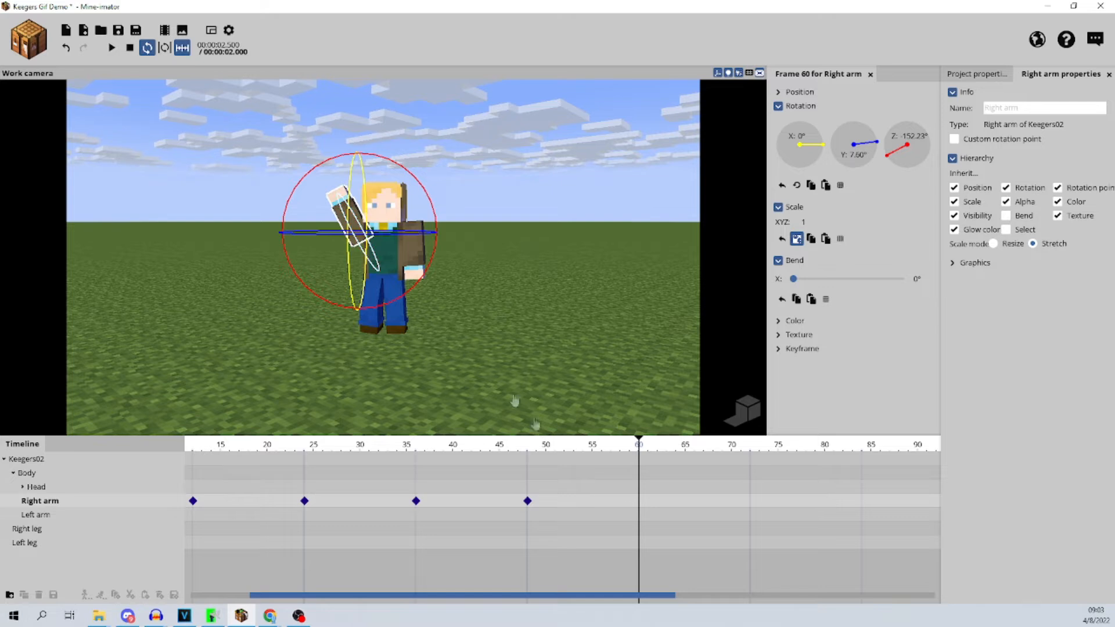
pyautogui.click(640, 501)
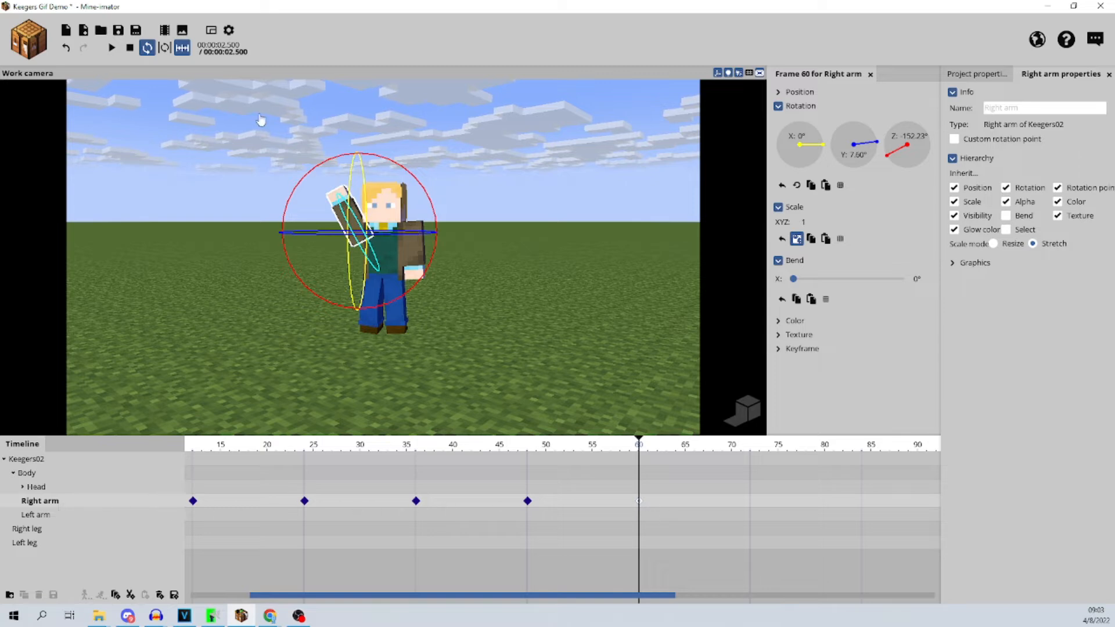
pyautogui.moveTo(306, 174); pyautogui.dragTo(335, 307)
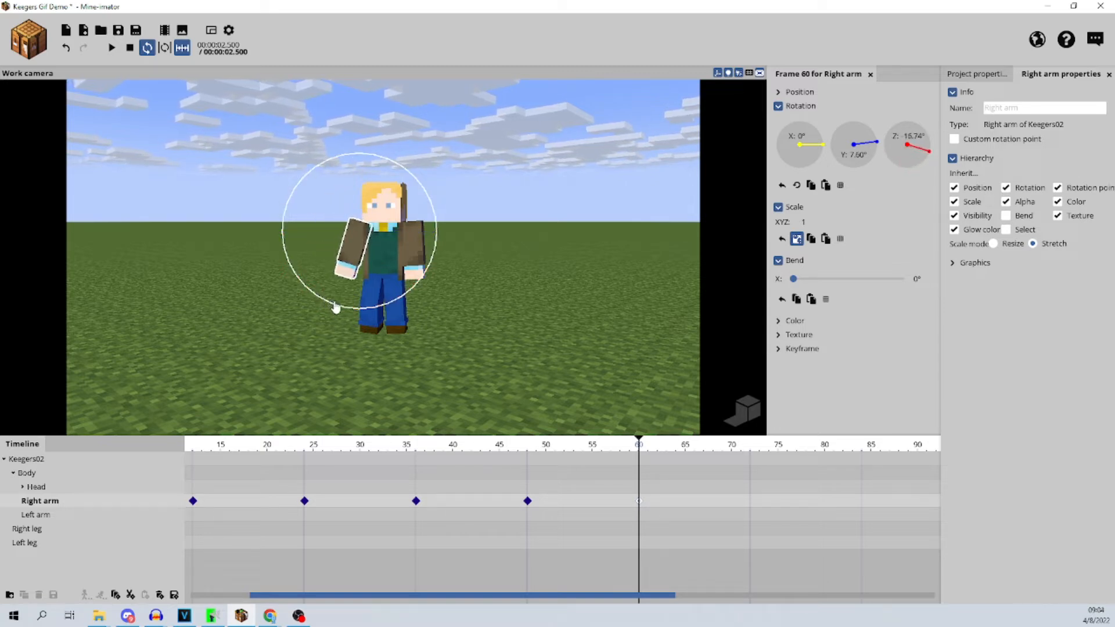
pyautogui.moveTo(310, 297); pyautogui.dragTo(320, 306)
# Preview the wave with the arm lowering at frame 60, starting from frame 0, and stop the playback
pyautogui.click(128, 55)
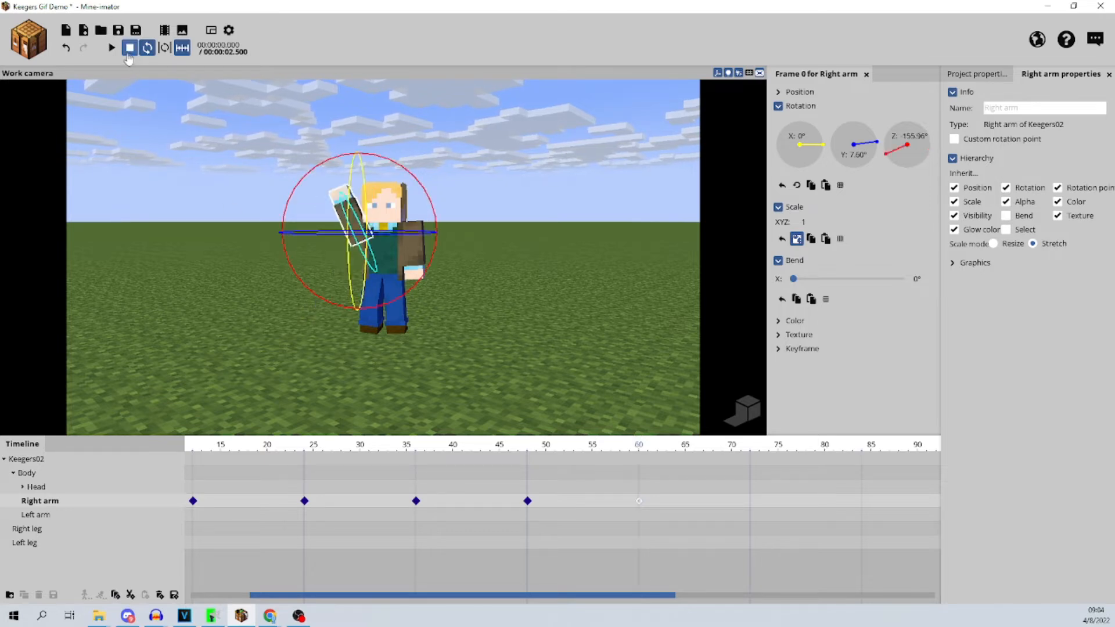
pyautogui.click(111, 48)
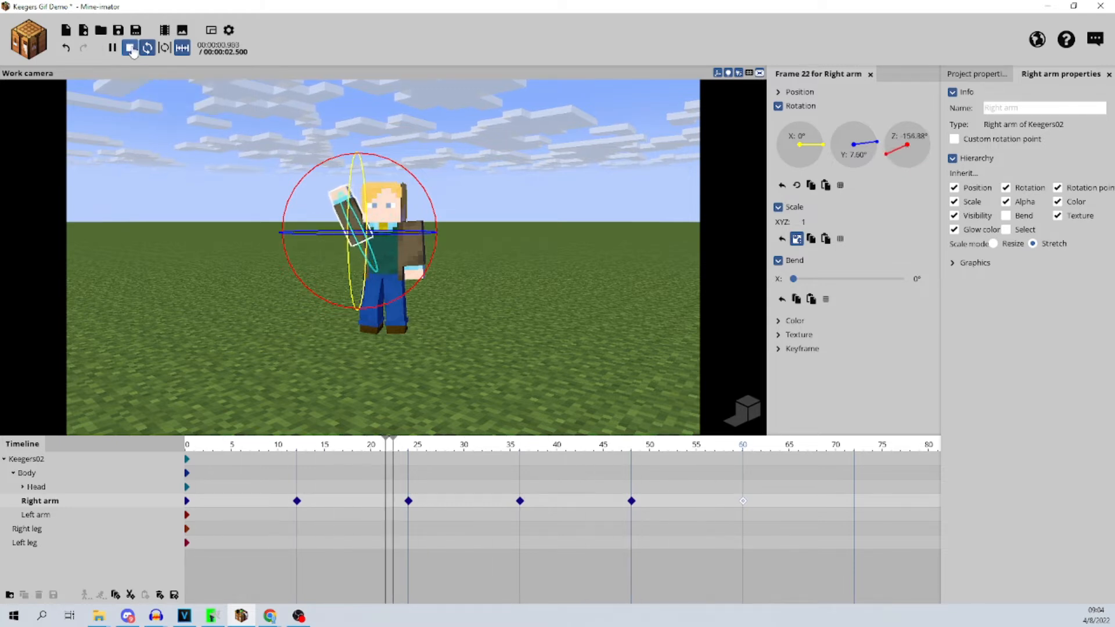
pyautogui.click(130, 49)
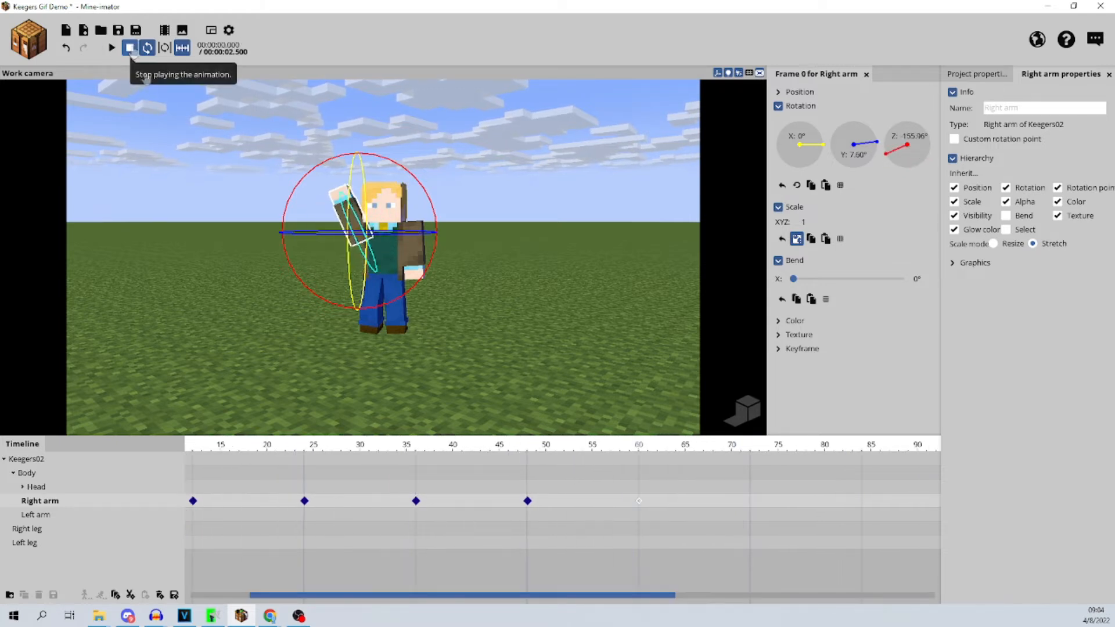
# Move the lowered right arm keyframe from frame 60 to frame 72 and preview the slower movement from frame 0
pyautogui.moveTo(639, 503); pyautogui.dragTo(747, 512)
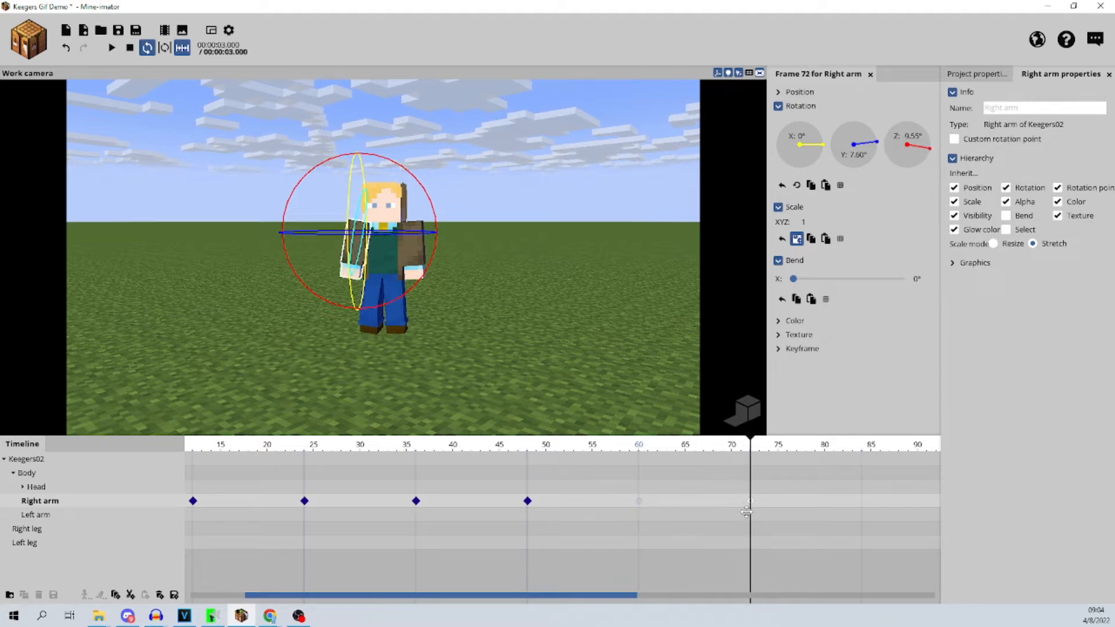
pyautogui.click(129, 48)
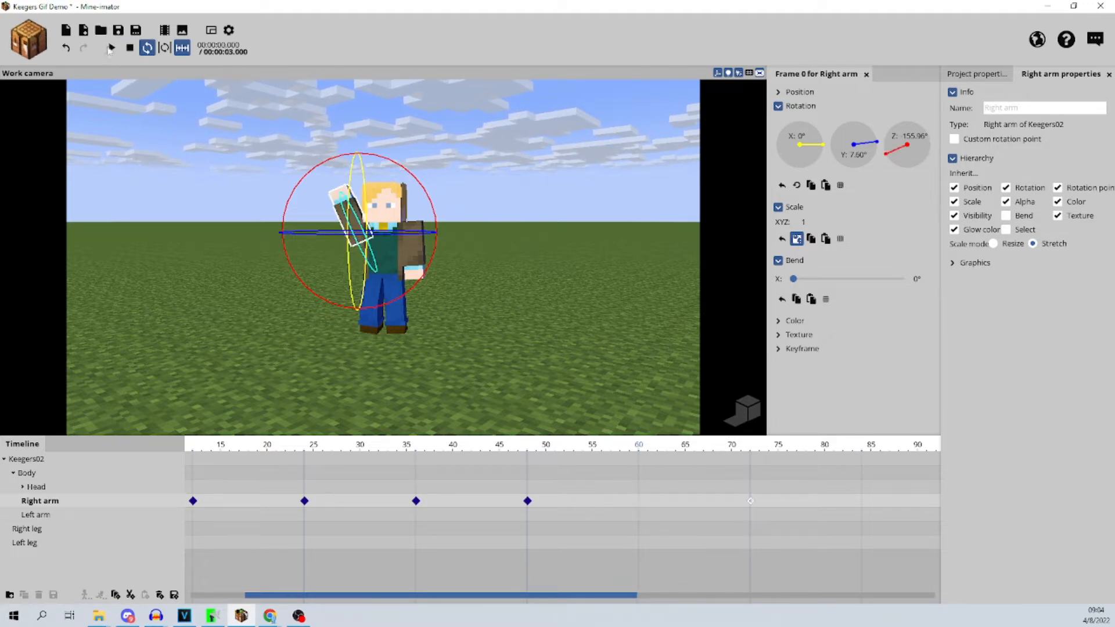
pyautogui.click(110, 48)
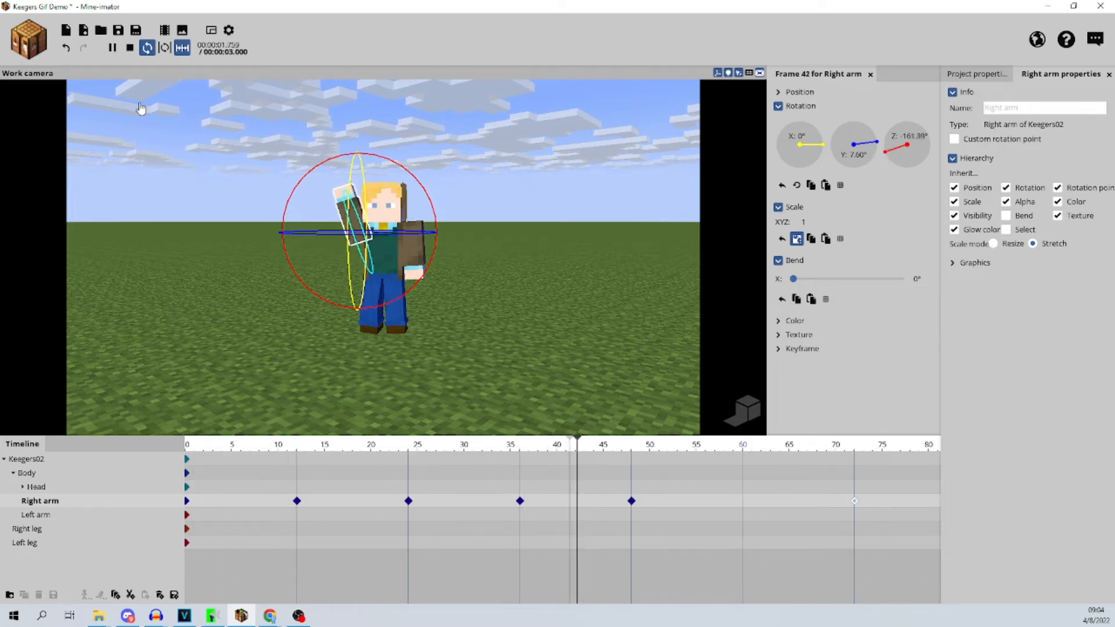
pyautogui.click(129, 49)
pyautogui.moveTo(407, 603); pyautogui.dragTo(316, 593)
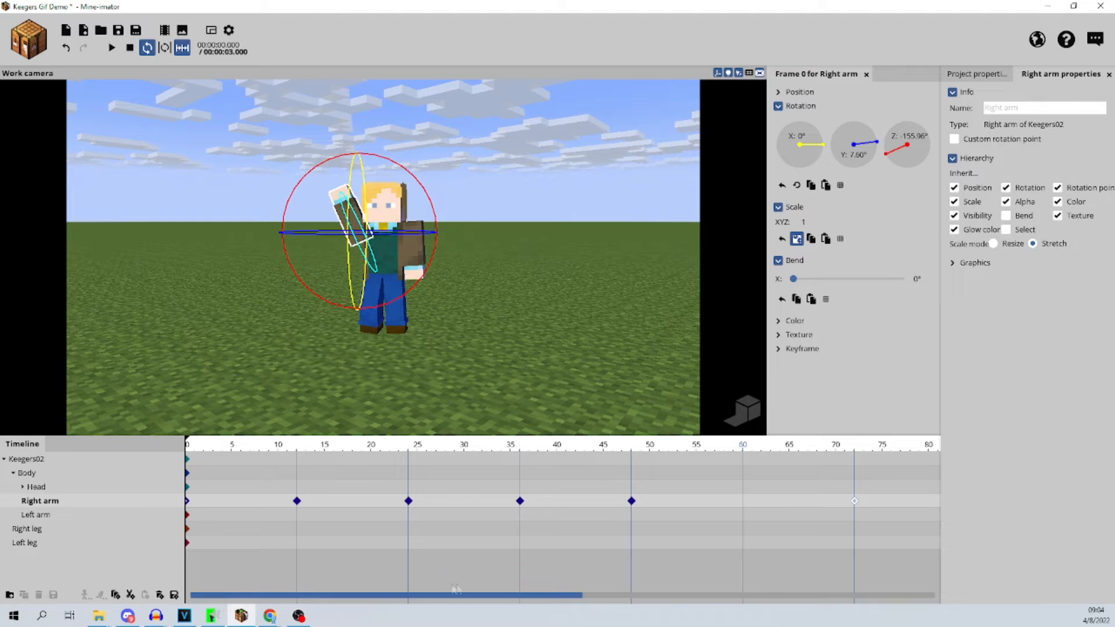
pyautogui.moveTo(451, 597); pyautogui.dragTo(553, 614)
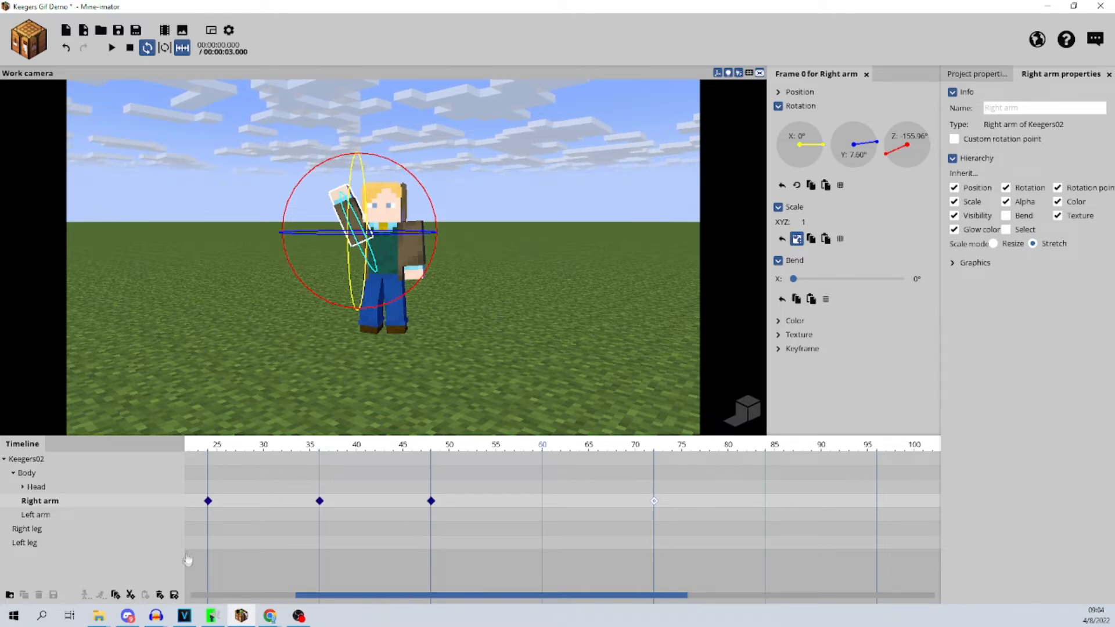
pyautogui.moveTo(455, 597); pyautogui.dragTo(268, 599)
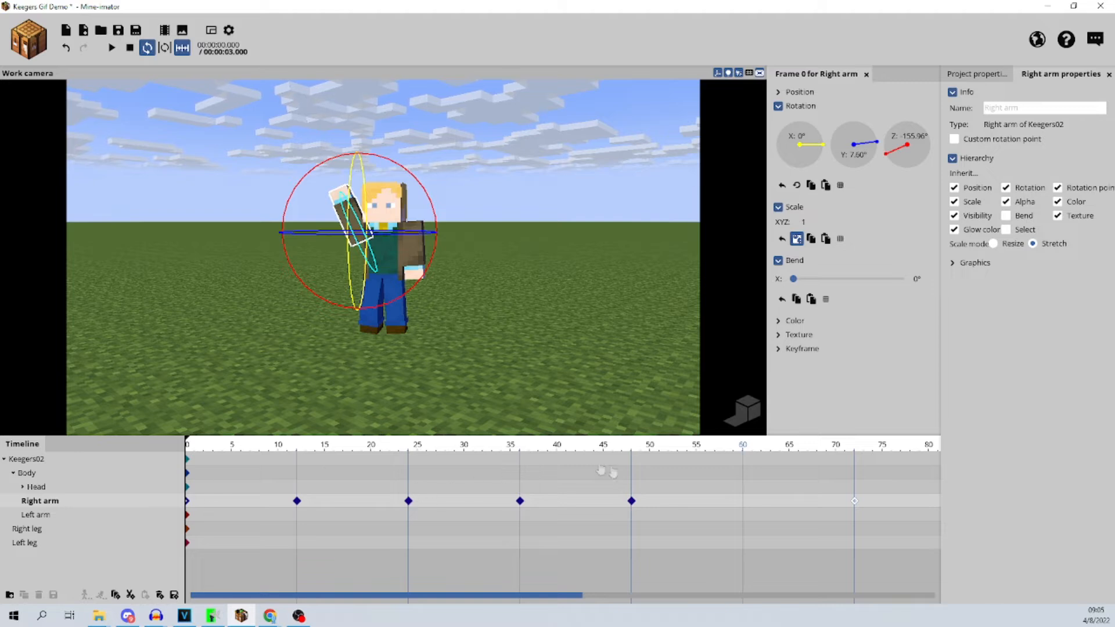
pyautogui.moveTo(376, 597); pyautogui.dragTo(332, 606)
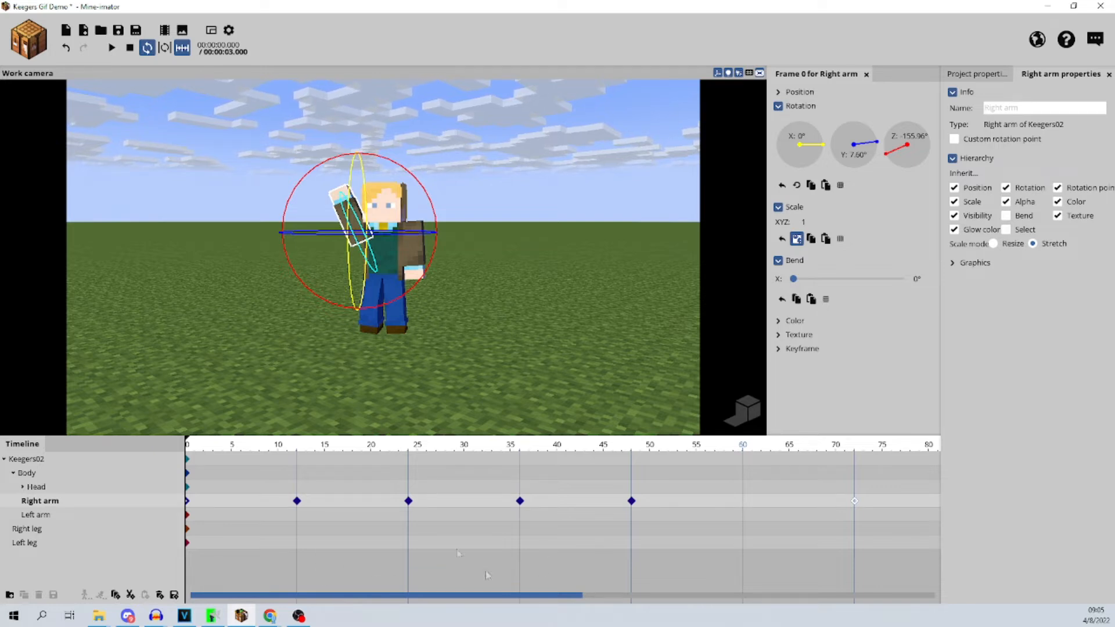
# Inspect the character's arm pose at frame 48 and at frame 72
pyautogui.moveTo(533, 598); pyautogui.dragTo(657, 600)
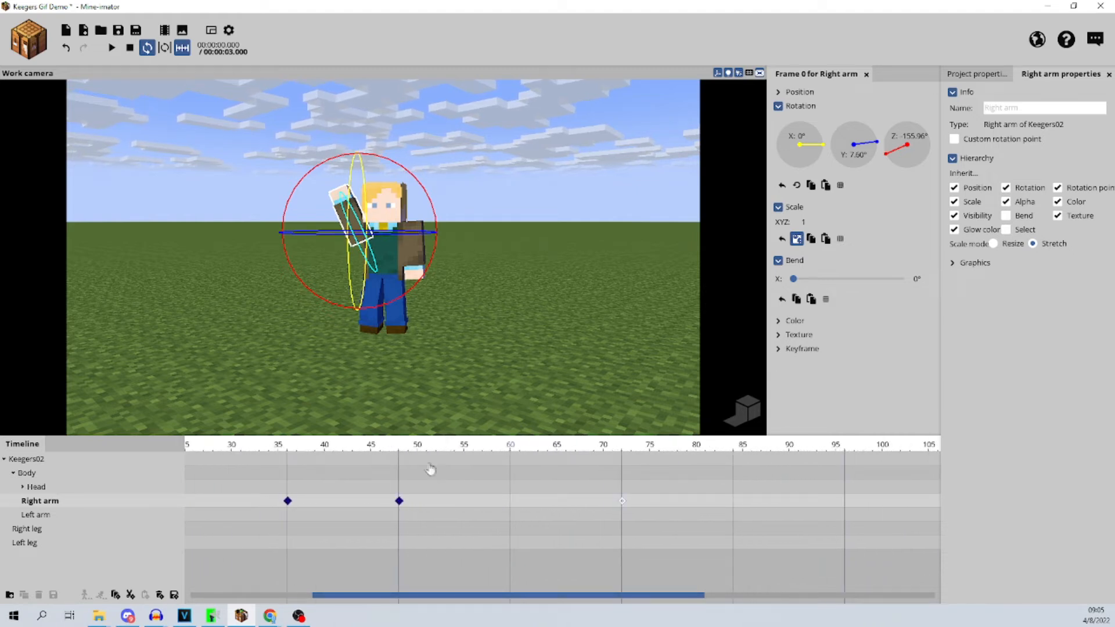
pyautogui.click(400, 446)
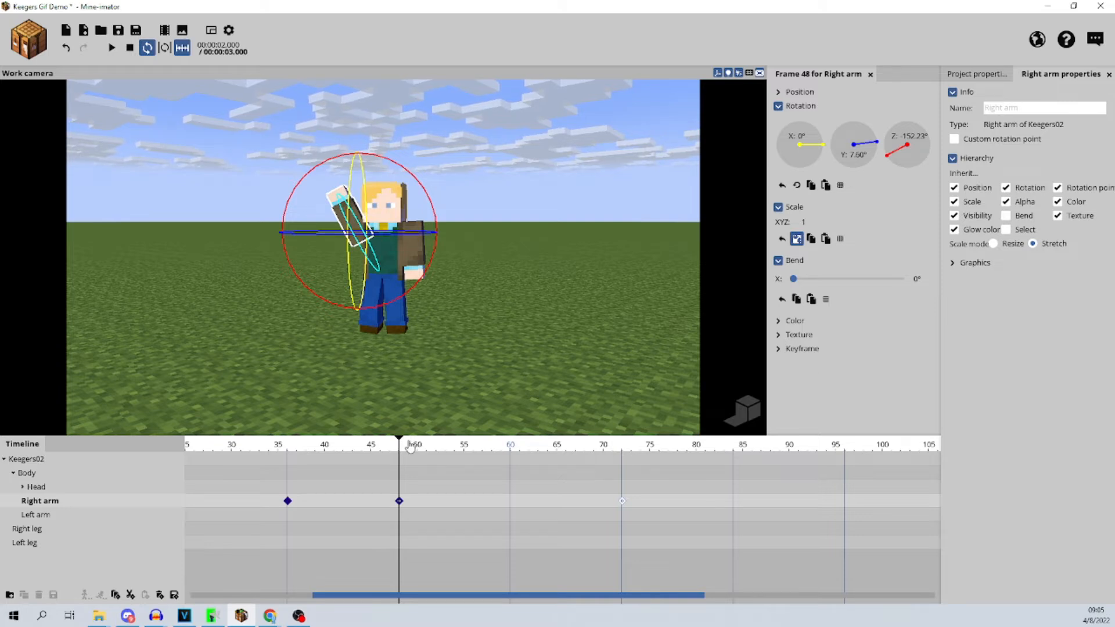
pyautogui.click(623, 446)
pyautogui.moveTo(587, 601); pyautogui.dragTo(718, 609)
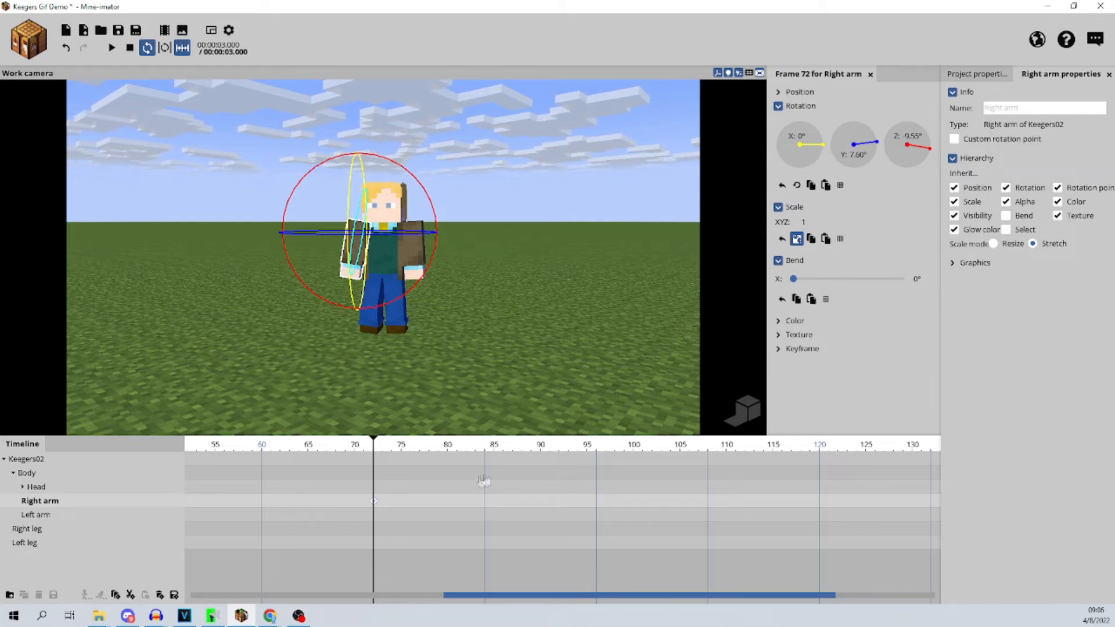
# Try to rotate the character's body at frame 72 and undo the rotation
pyautogui.click(24, 474)
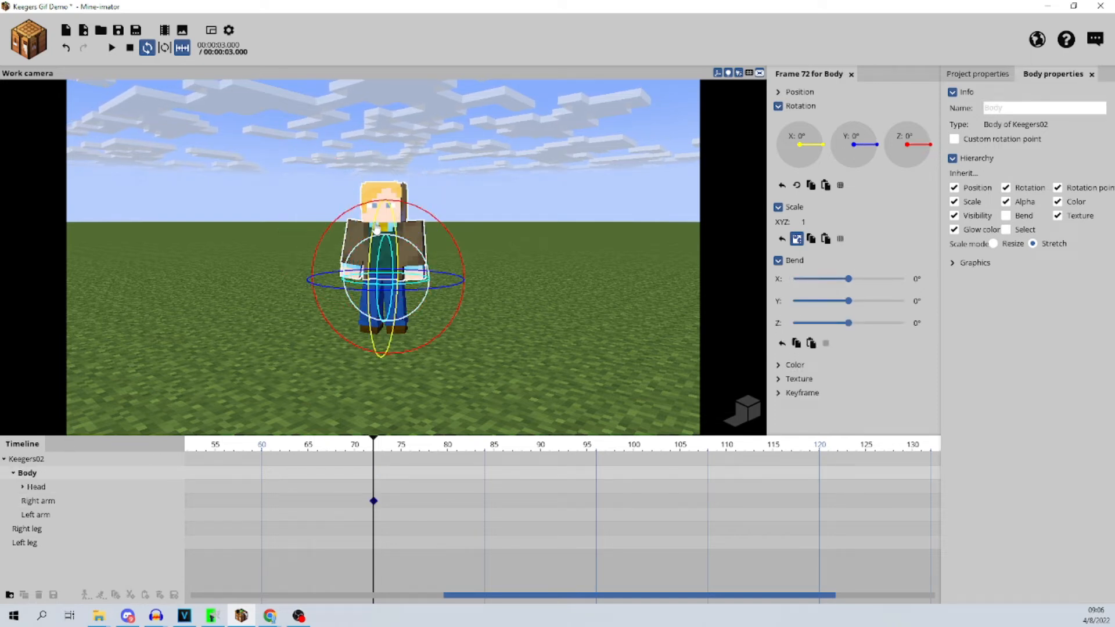
pyautogui.moveTo(374, 227); pyautogui.dragTo(365, 241)
pyautogui.hotkey('ctrl', 'z')
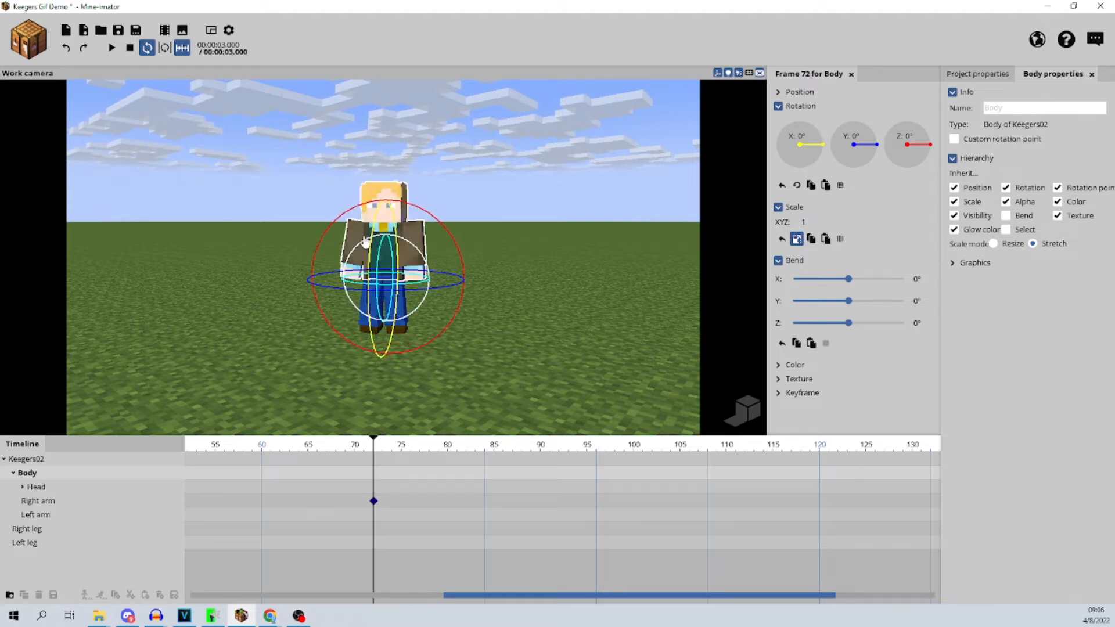
# Try tilting the body about 56.61° around its X axis at frame 96, preview it from the start, and undo it
pyautogui.click(597, 447)
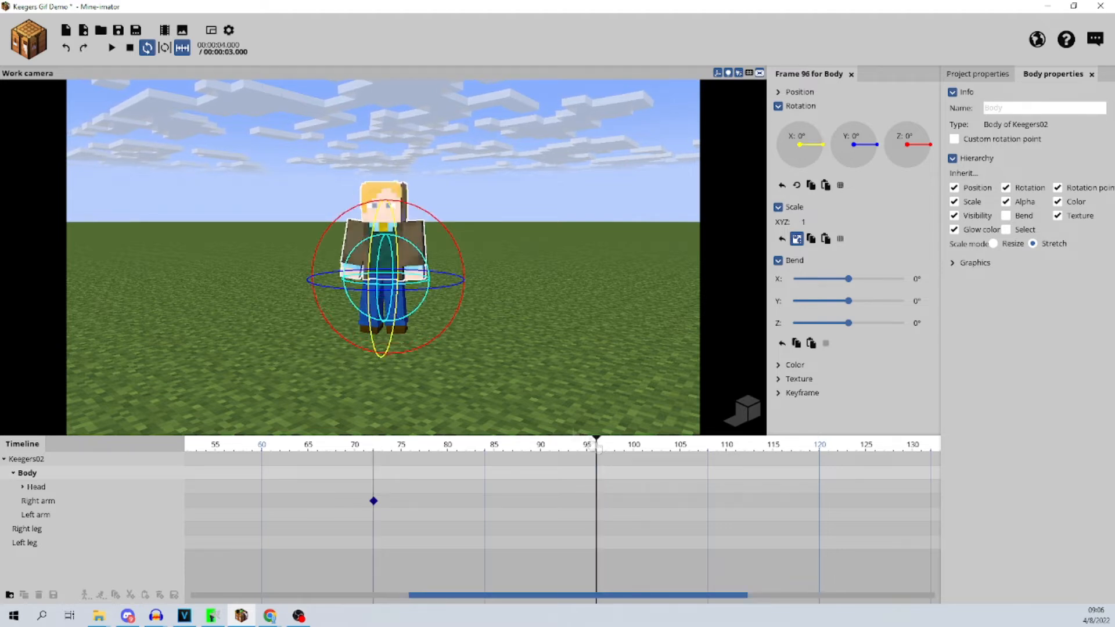
pyautogui.moveTo(370, 261); pyautogui.dragTo(425, 312)
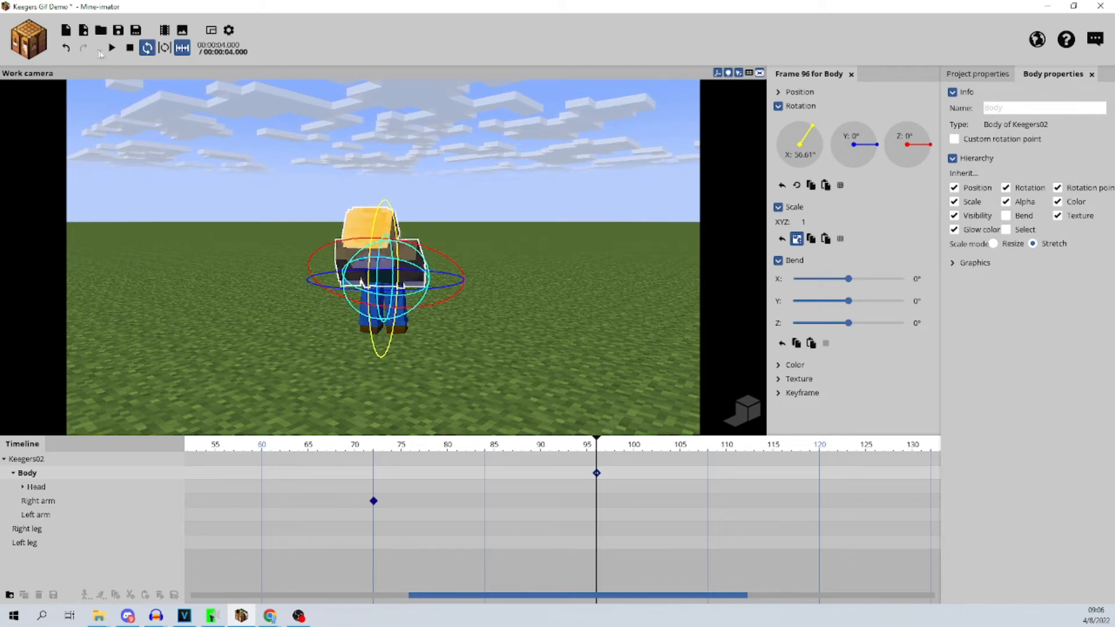
pyautogui.click(129, 49)
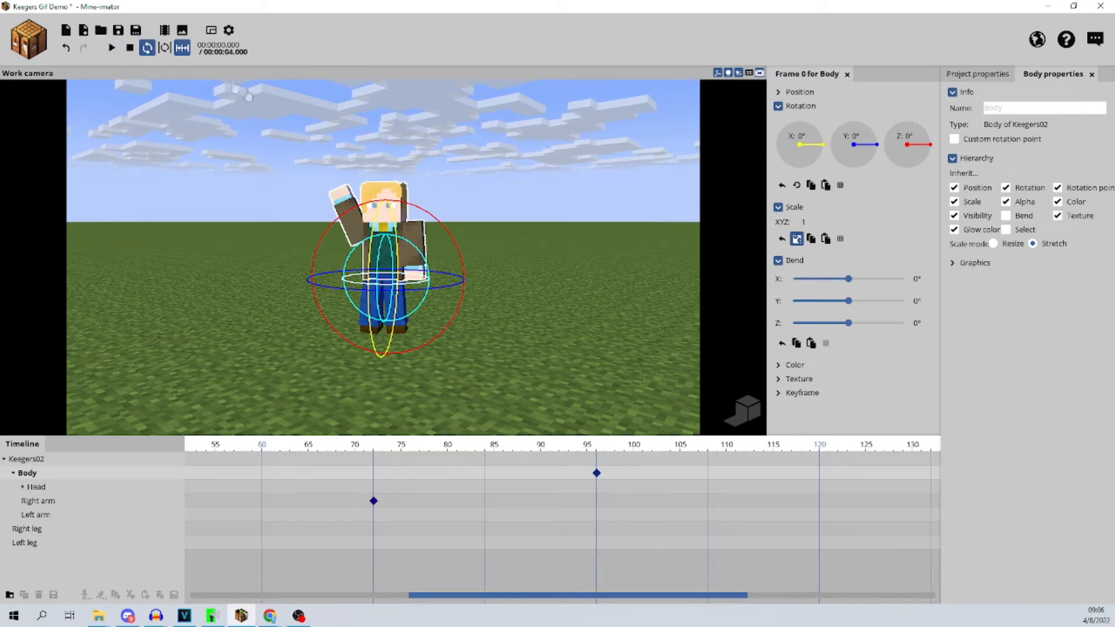
pyautogui.click(111, 49)
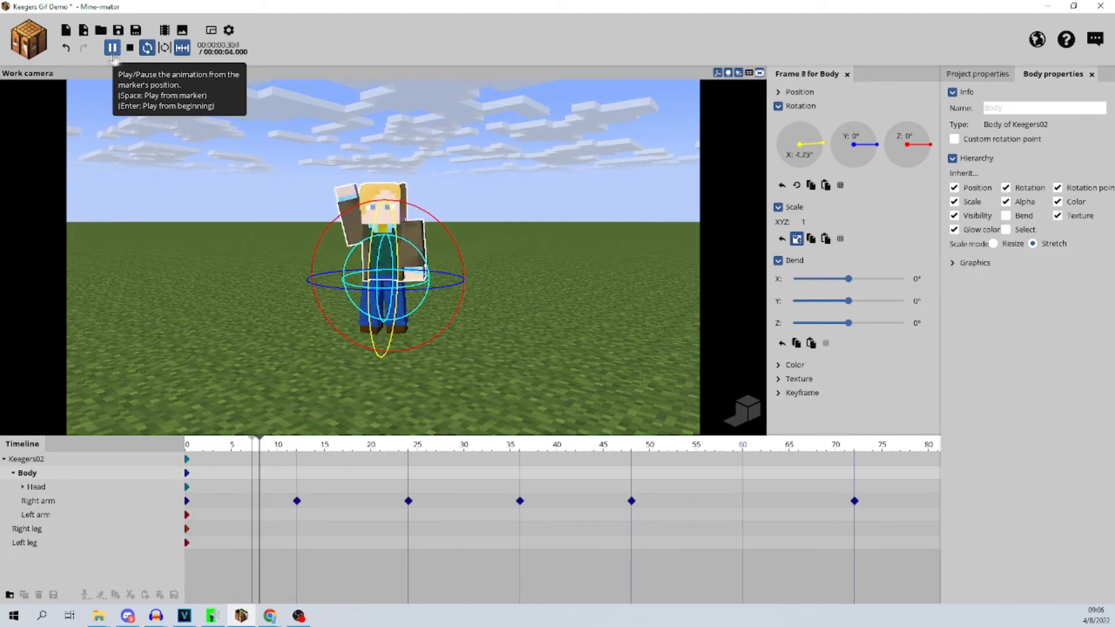
pyautogui.click(130, 49)
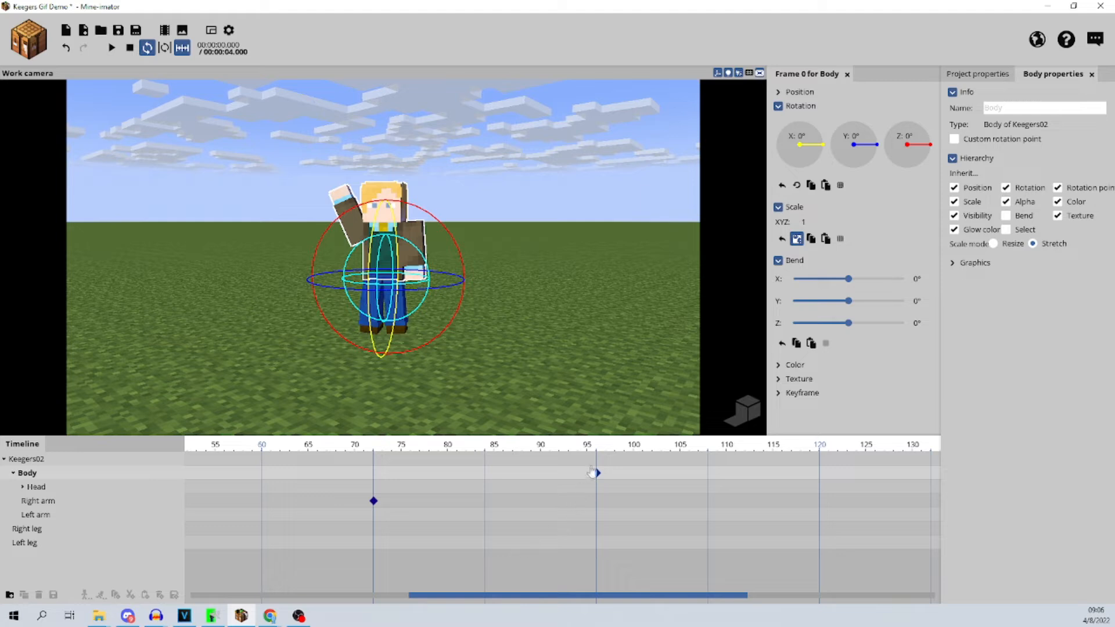
pyautogui.hotkey('ctrl', 'z')
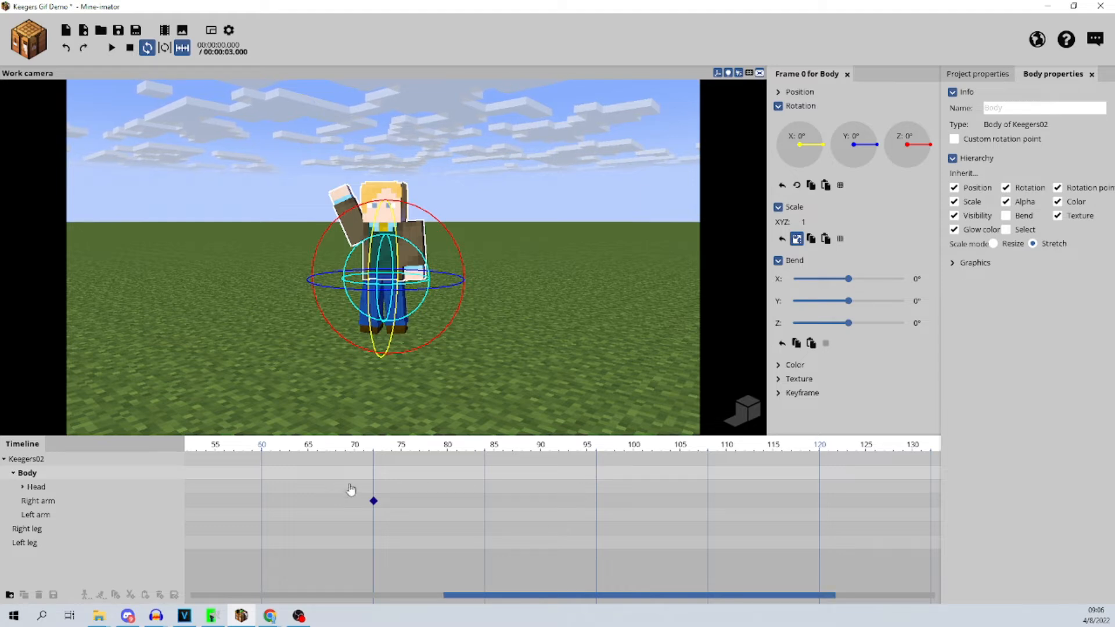
# Add body keyframes at frame 96 and frame 72, undoing the trial forward tilt
pyautogui.click(374, 479)
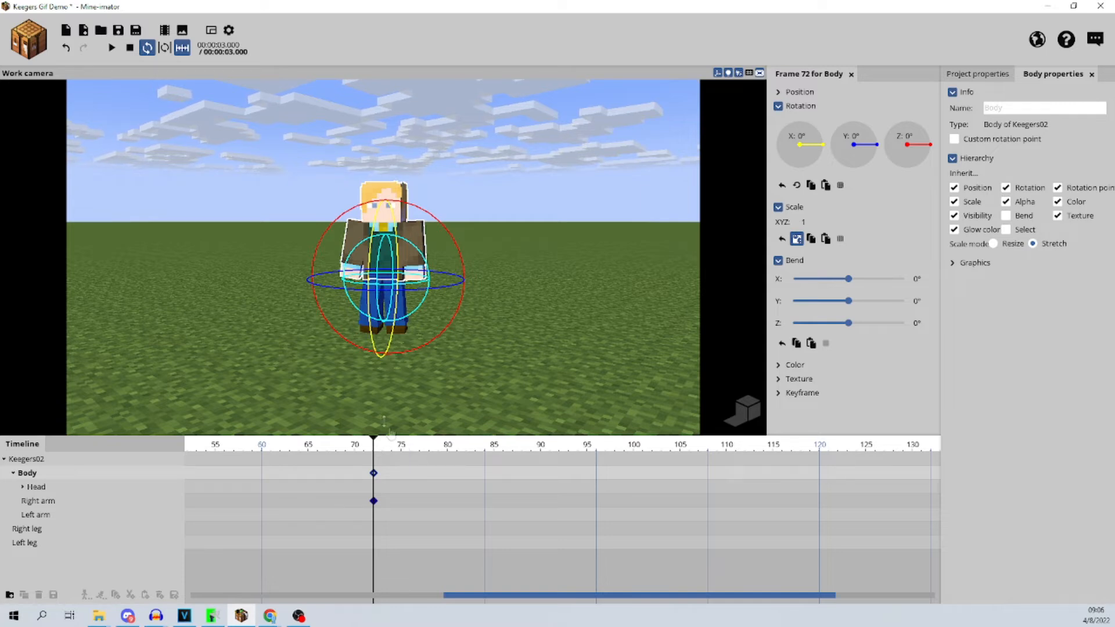
pyautogui.hotkey('ctrl', 'z')
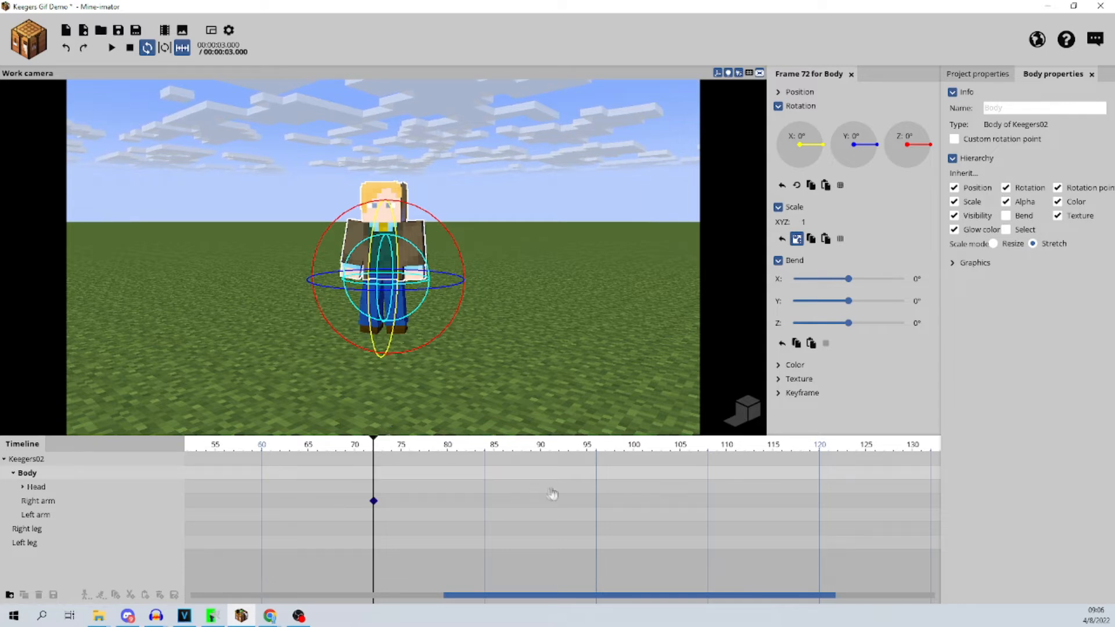
pyautogui.click(598, 479)
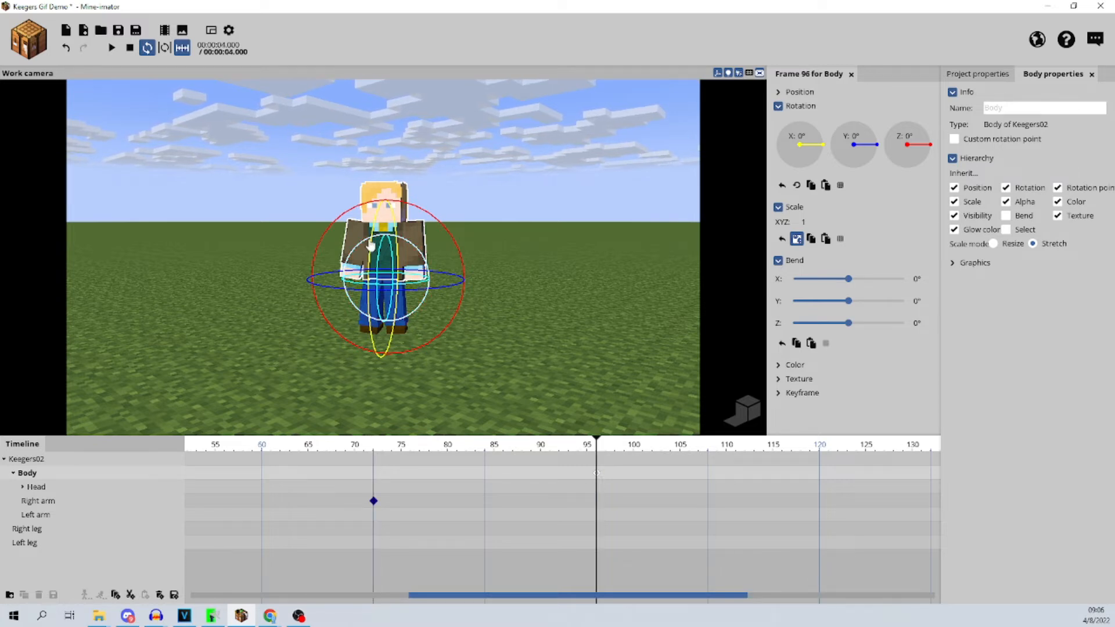
pyautogui.moveTo(371, 246); pyautogui.dragTo(373, 287)
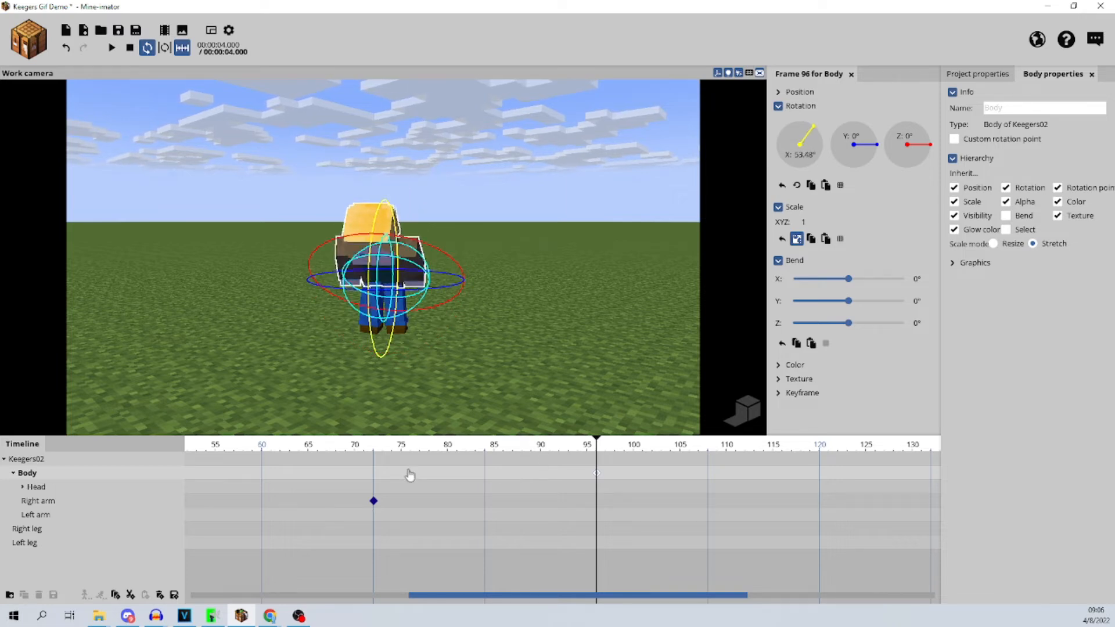
pyautogui.click(373, 446)
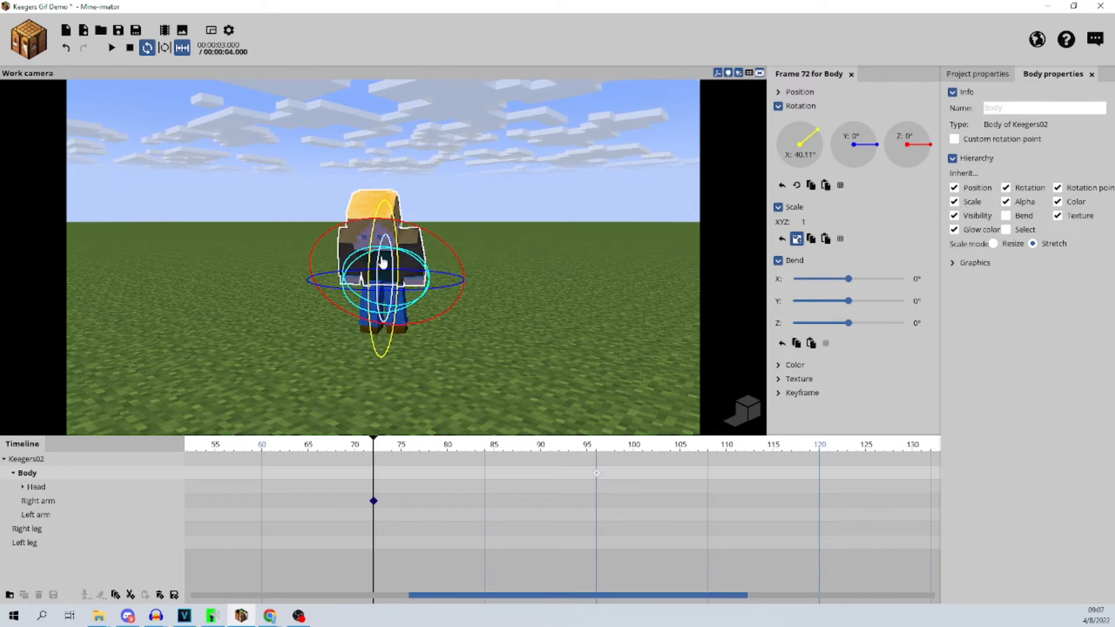
pyautogui.hotkey('ctrl', 'z')
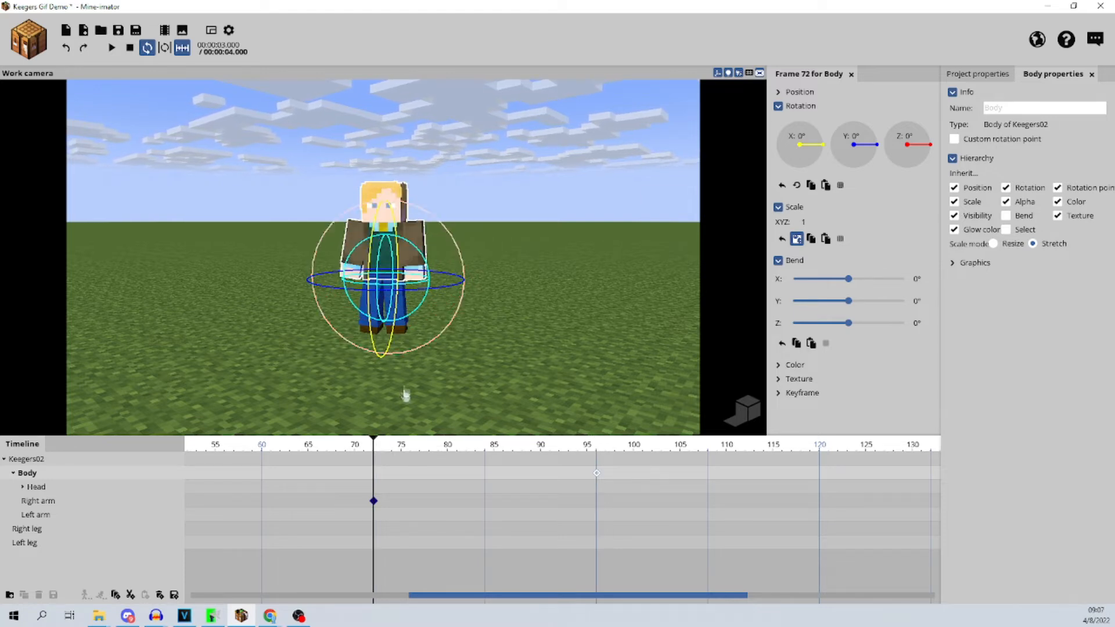
pyautogui.click(375, 476)
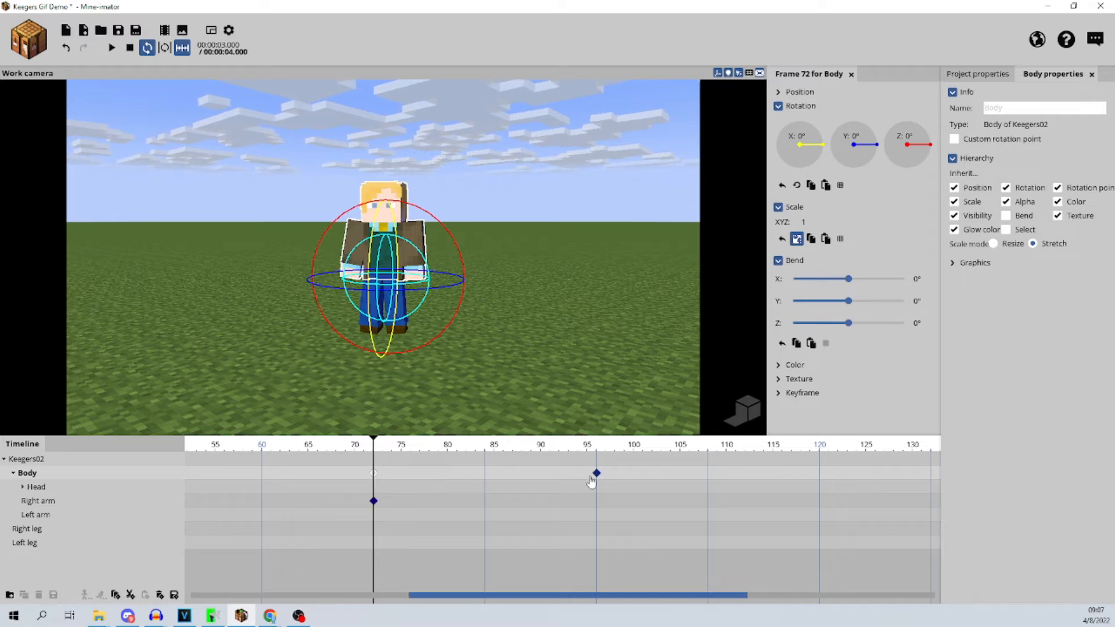
# Try a body tilt of about 60.37° around X at frame 96, preview it from frame 0, and undo it
pyautogui.click(598, 452)
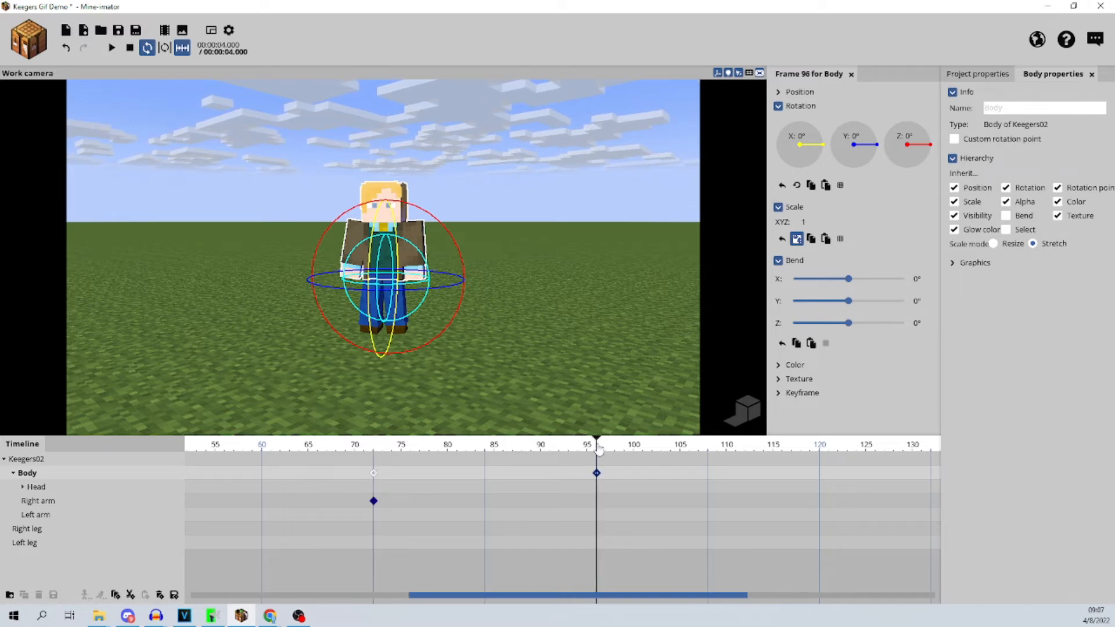
pyautogui.moveTo(378, 217); pyautogui.dragTo(372, 278)
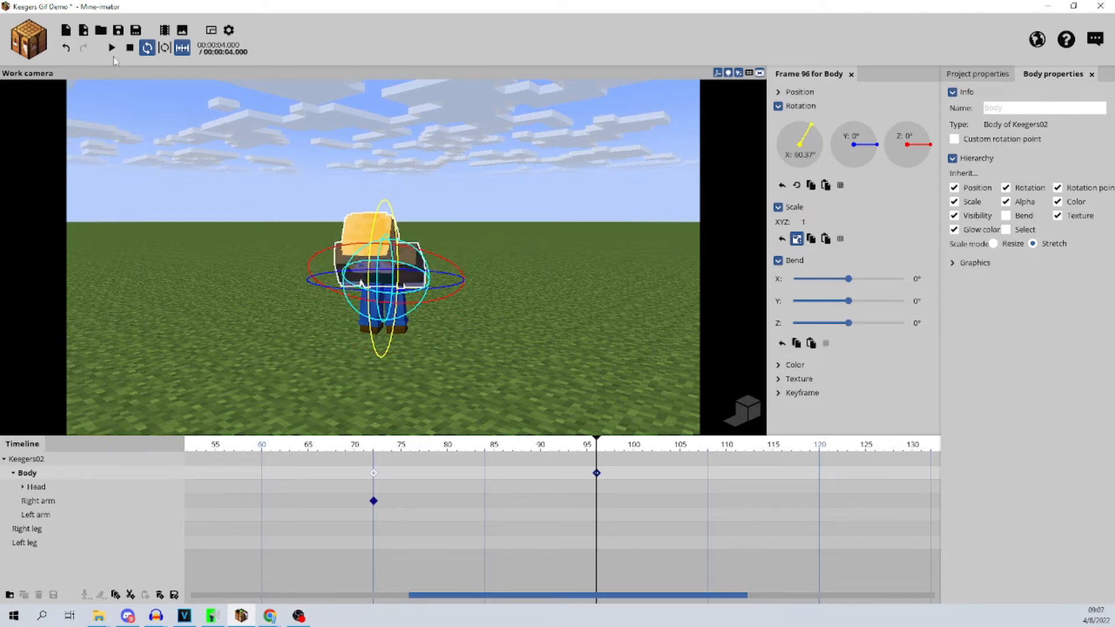
pyautogui.click(129, 48)
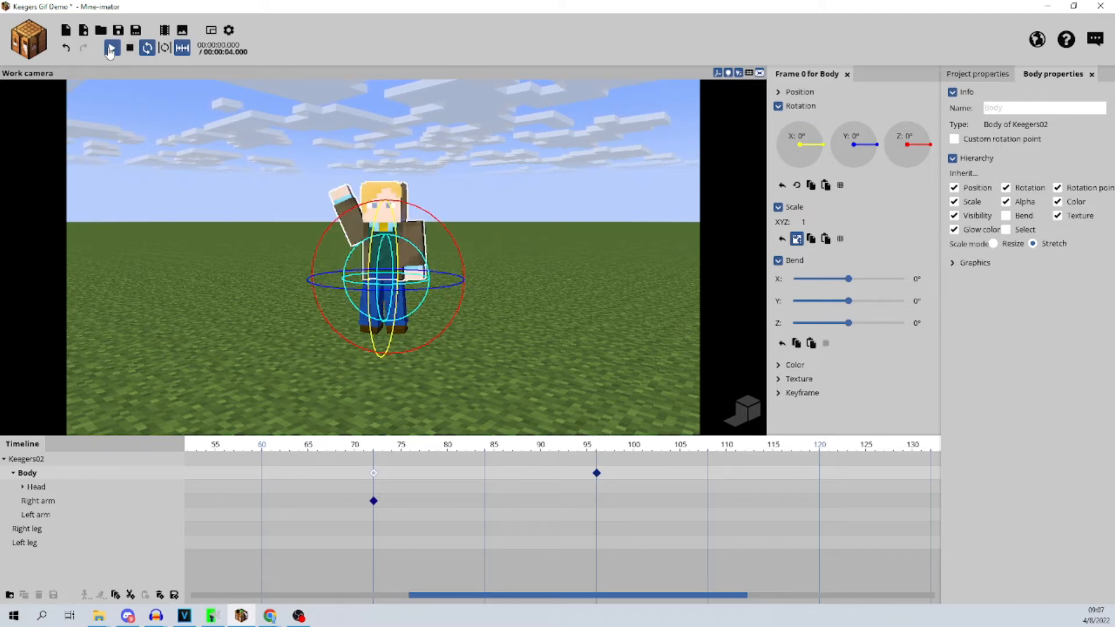
pyautogui.click(111, 48)
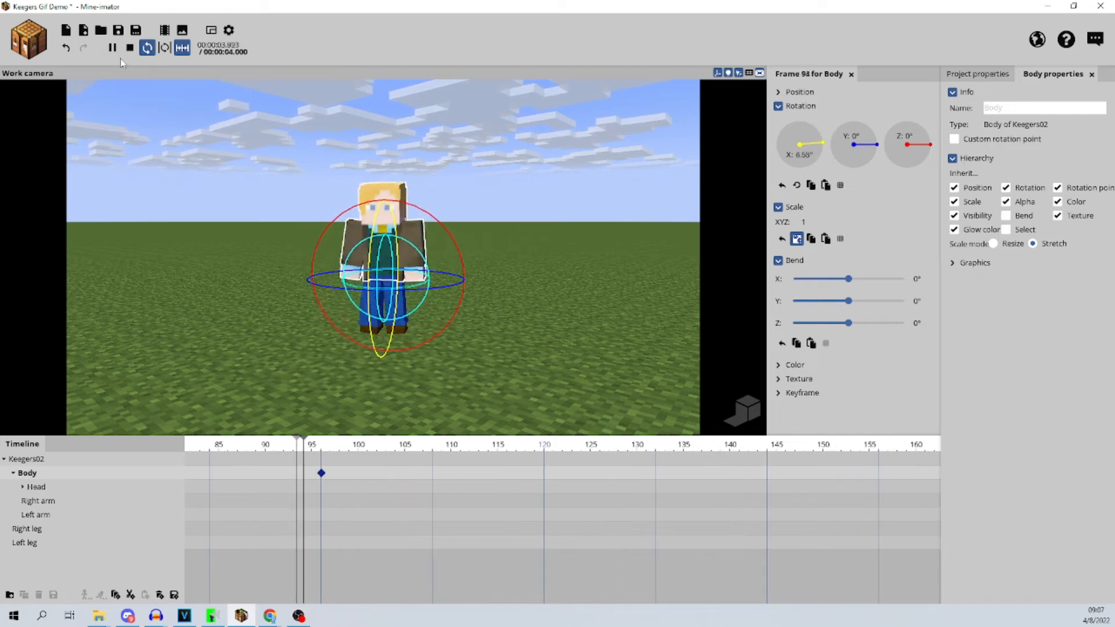
pyautogui.hotkey('ctrl', 'z')
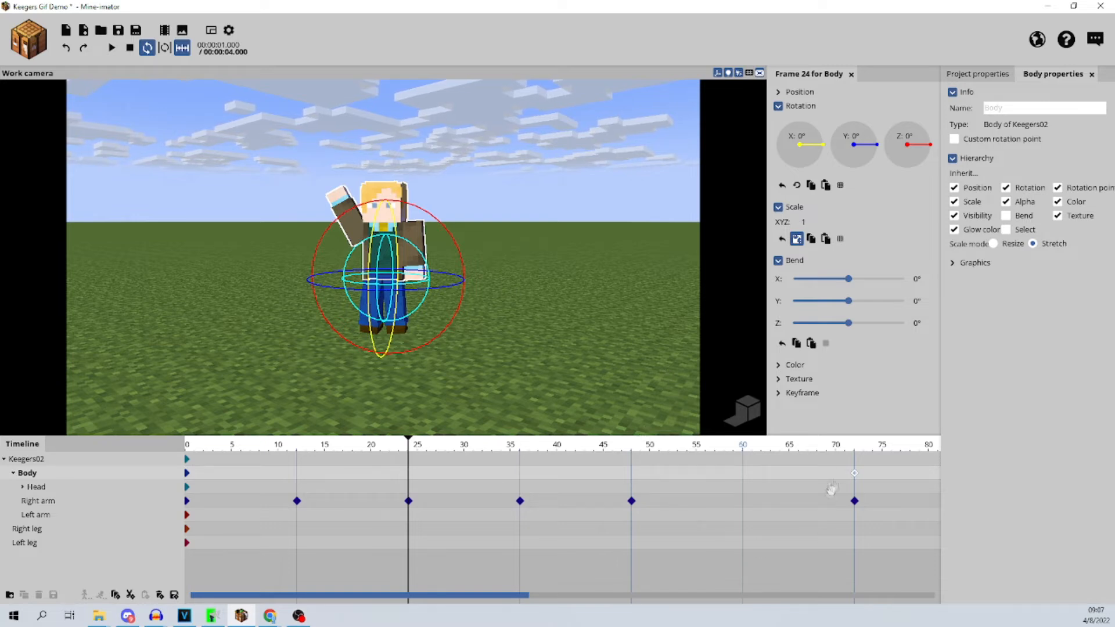
# Scrub the timeline from frame 72 to frame 80, play the animation and stop it
pyautogui.click(855, 450)
pyautogui.moveTo(856, 446); pyautogui.dragTo(929, 446)
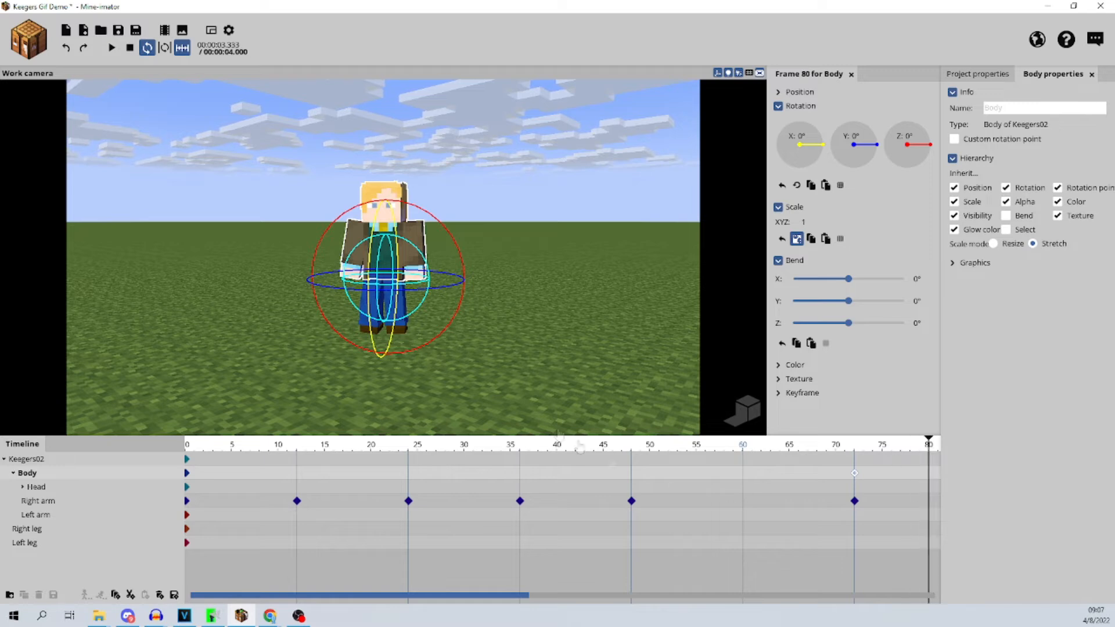
pyautogui.click(112, 48)
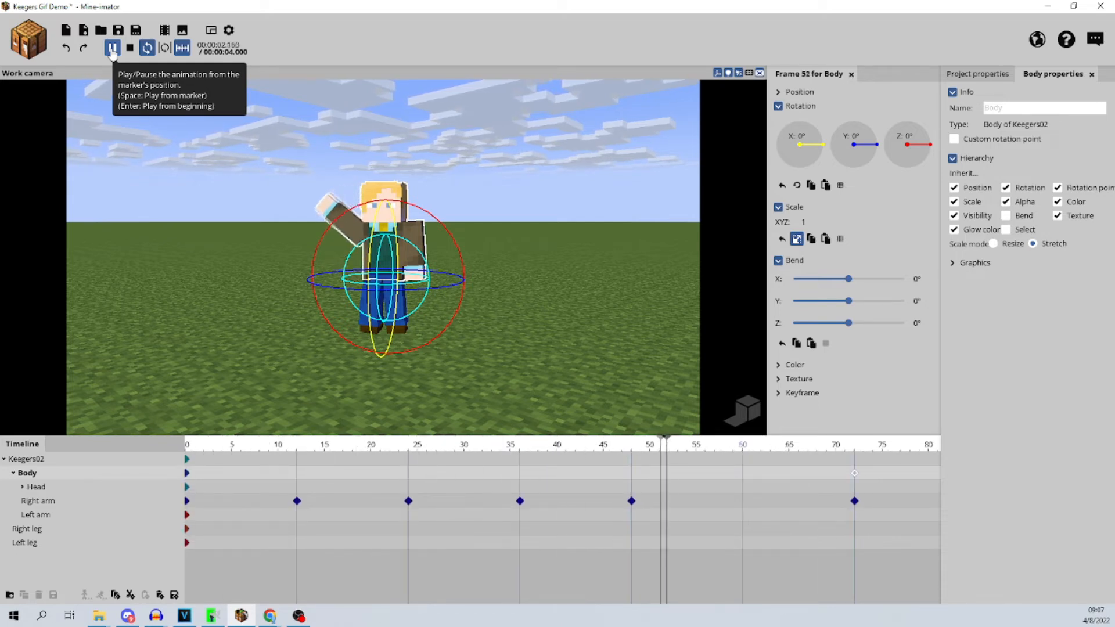
pyautogui.click(129, 47)
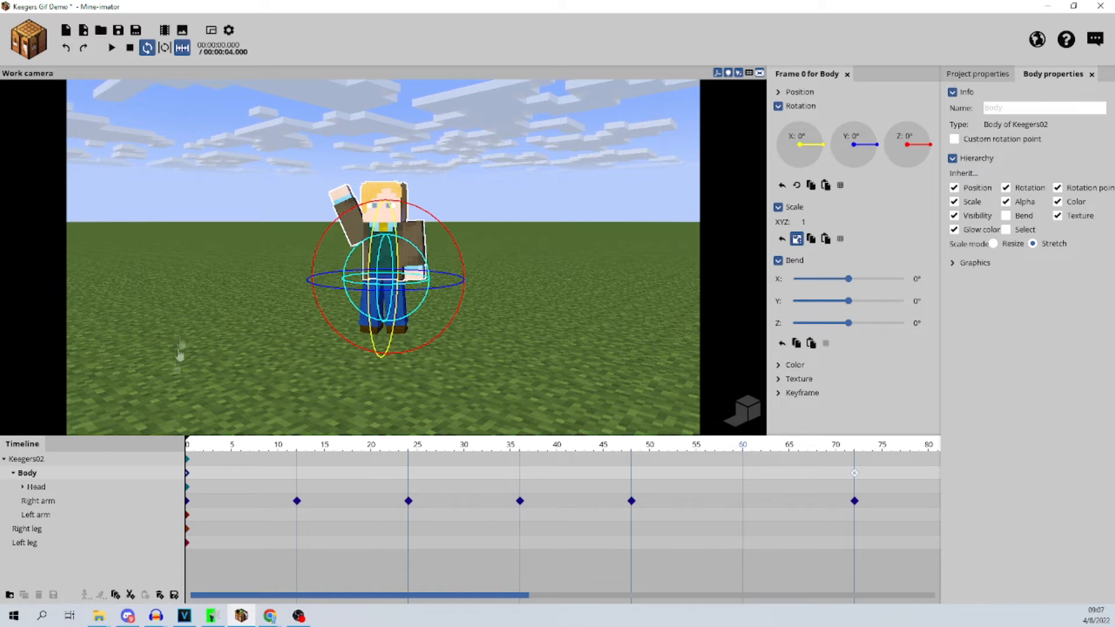
# Try to tilt the body forward around its X axis at frame 96 and preview the bowing movement
pyautogui.moveTo(451, 595); pyautogui.dragTo(590, 595)
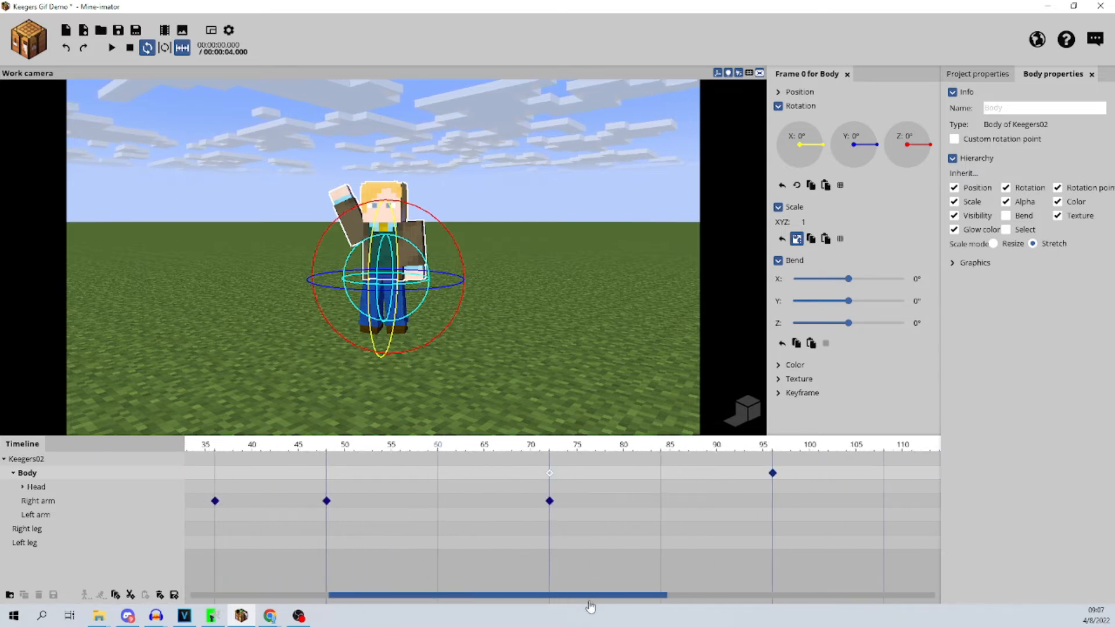
pyautogui.click(769, 451)
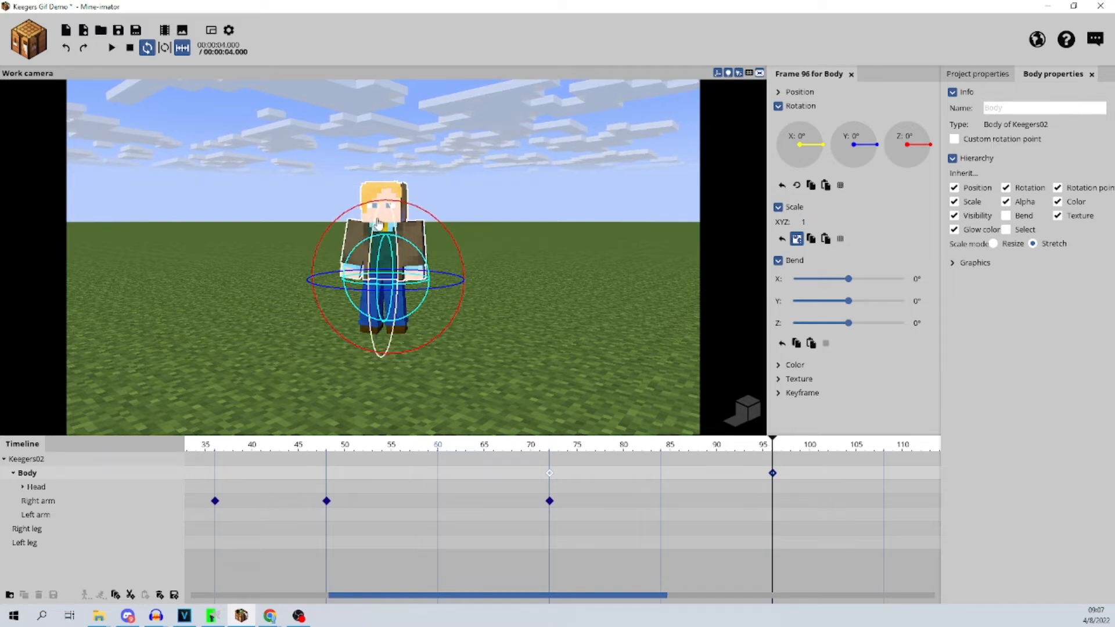
pyautogui.moveTo(379, 217); pyautogui.dragTo(364, 271)
pyautogui.click(112, 48)
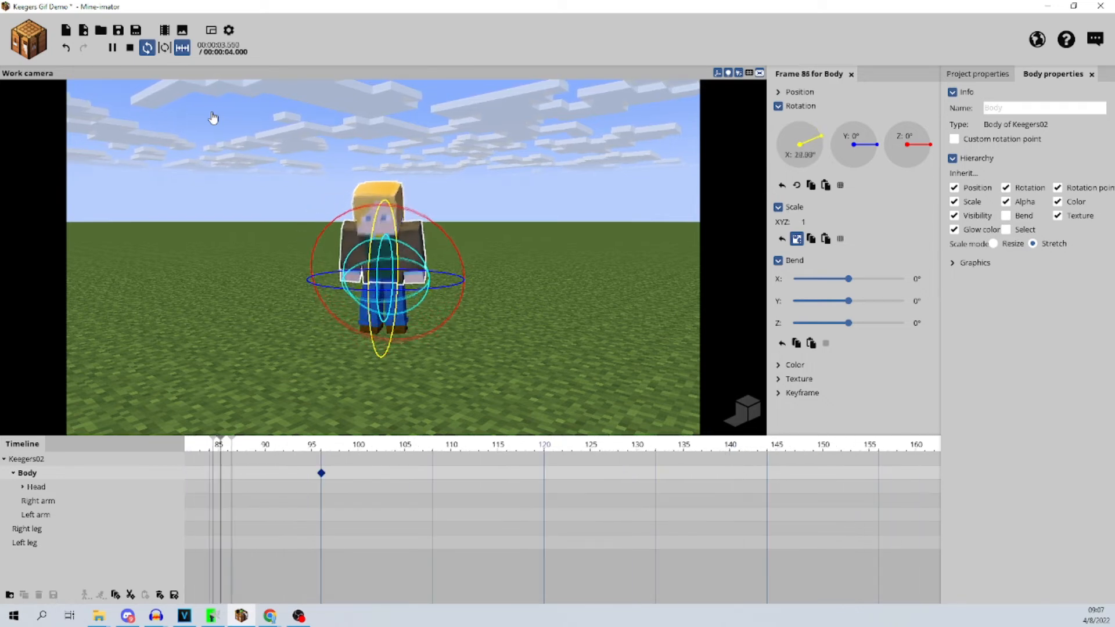
pyautogui.click(129, 49)
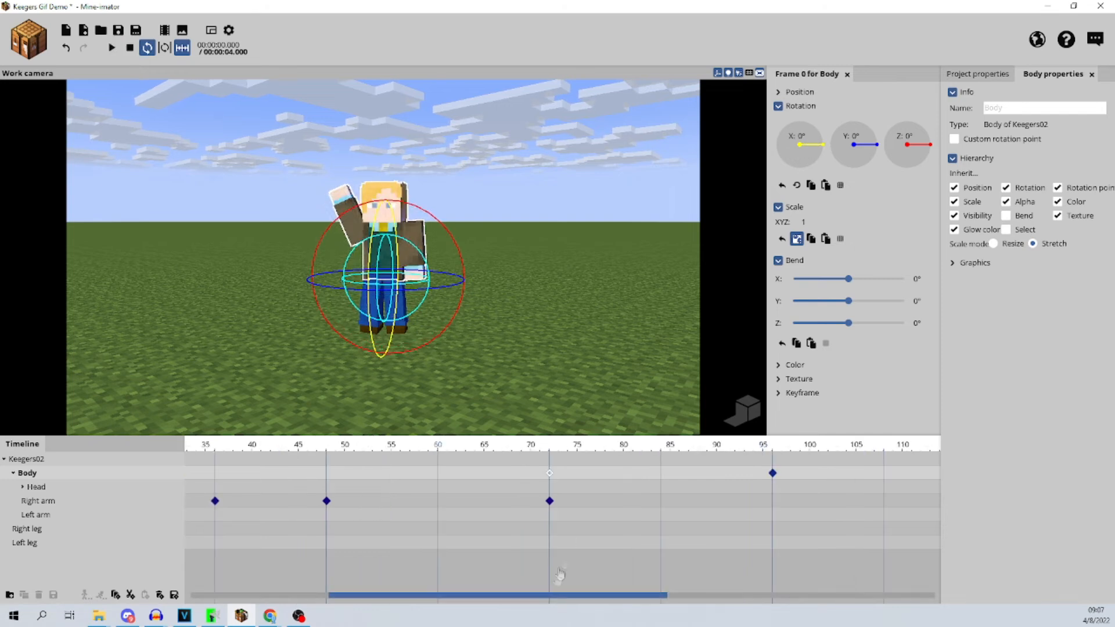
# Select the body keyframe at frame 72 and set its X rotation back to 0°
pyautogui.click(559, 481)
pyautogui.click(549, 474)
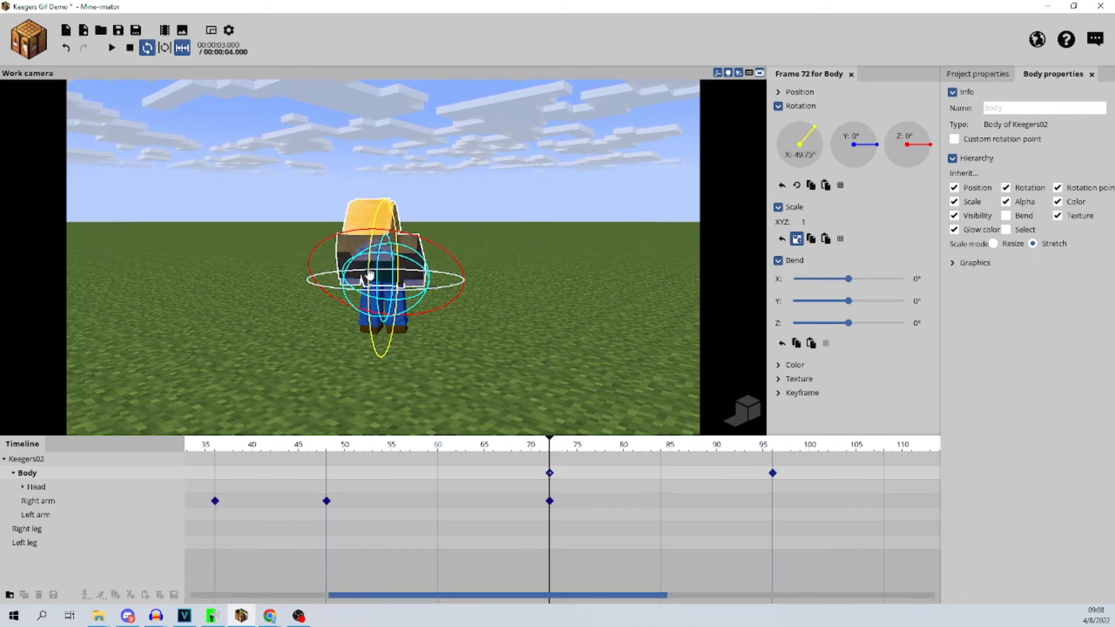
pyautogui.moveTo(403, 234); pyautogui.dragTo(410, 267)
pyautogui.moveTo(824, 145); pyautogui.dragTo(822, 146)
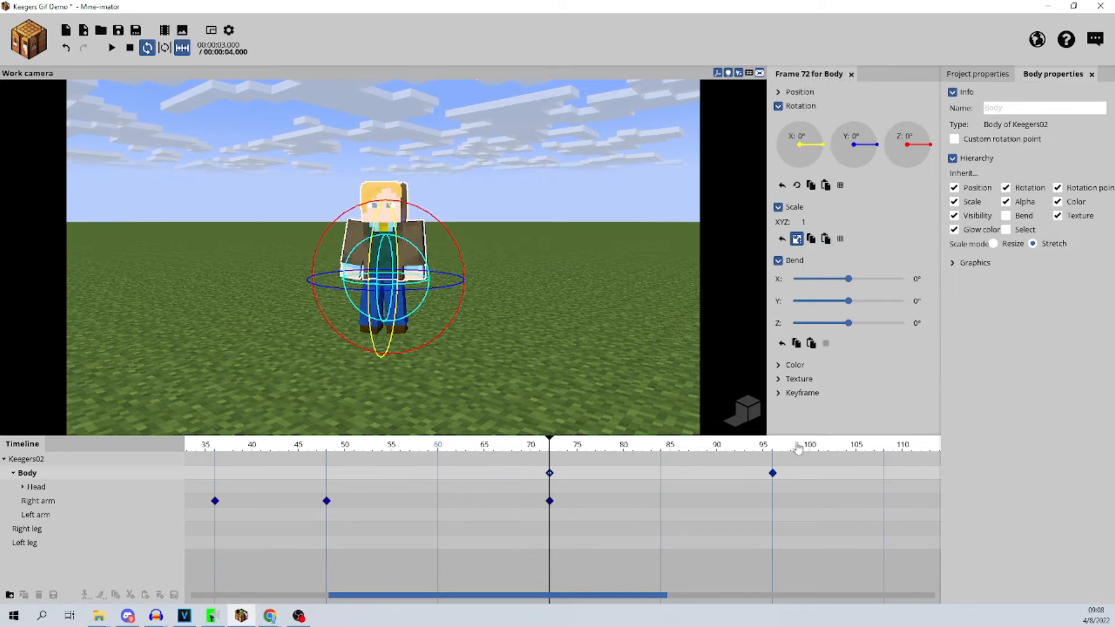
# Tilt the body forward about 50.49° around its X axis at frame 96 and preview the bow from frame 59
pyautogui.click(770, 447)
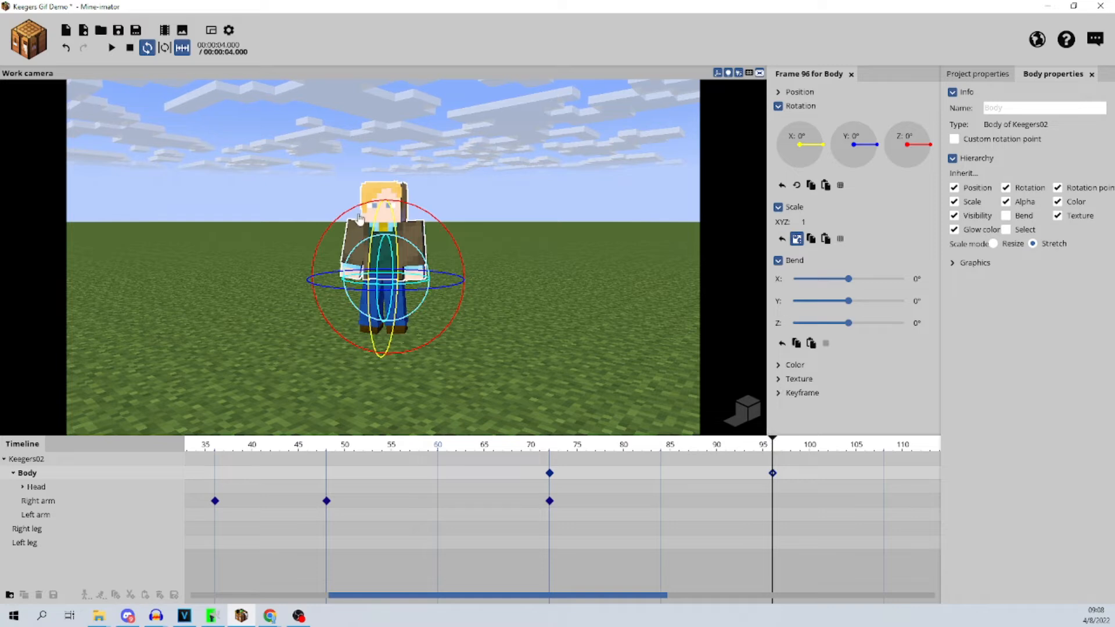
pyautogui.moveTo(376, 218); pyautogui.dragTo(374, 278)
pyautogui.click(434, 448)
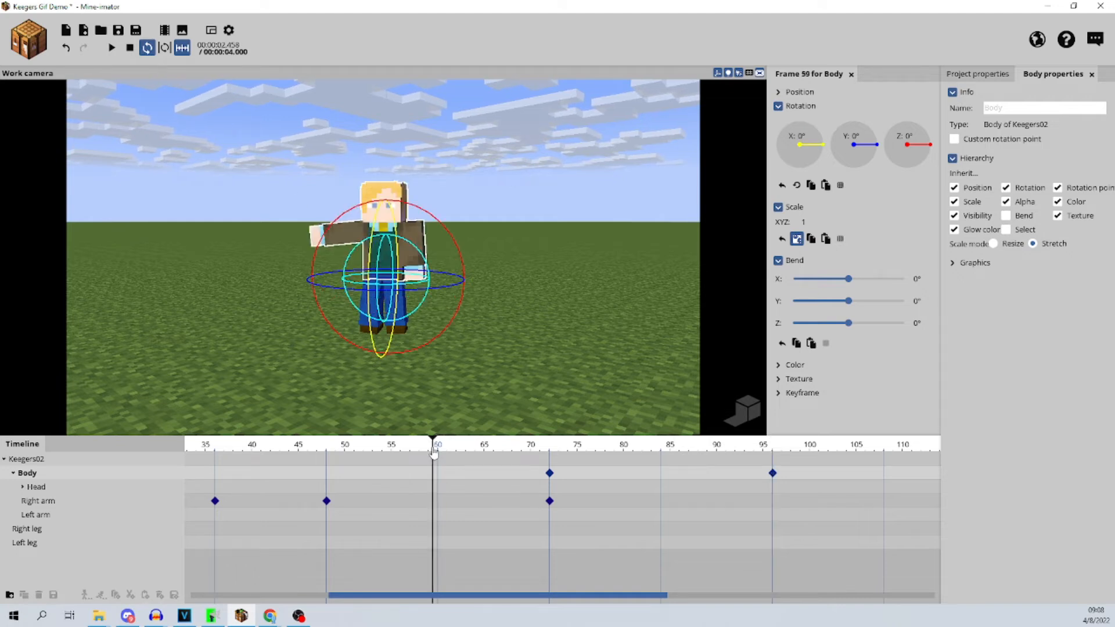
pyautogui.click(116, 51)
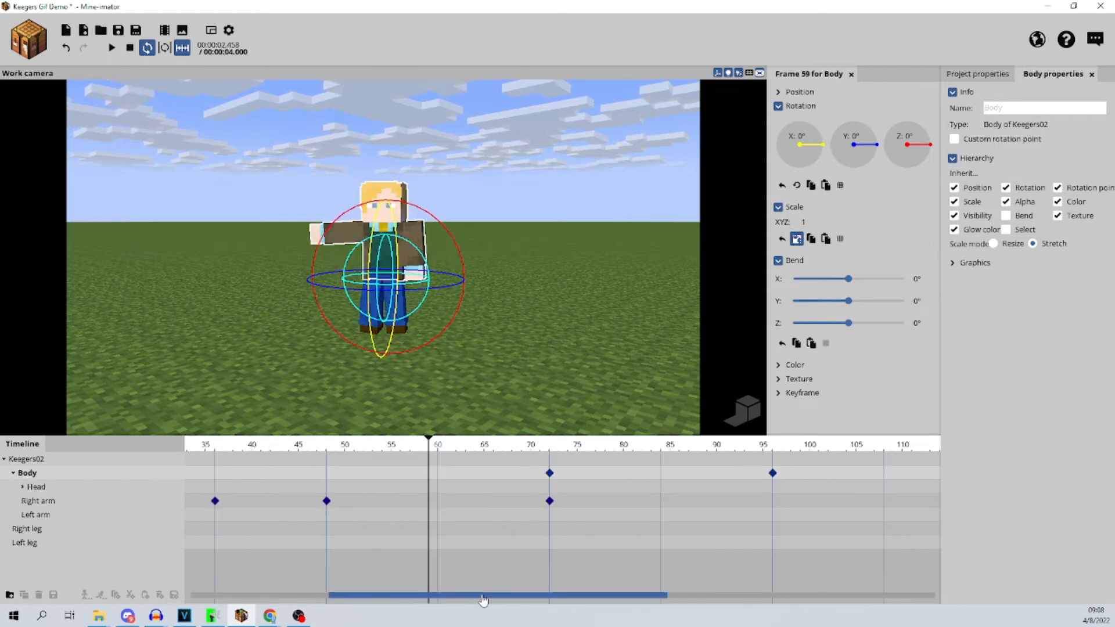
# Add a body keyframe at frame 120 with the X rotation set back to 0°
pyautogui.moveTo(482, 600); pyautogui.dragTo(562, 603)
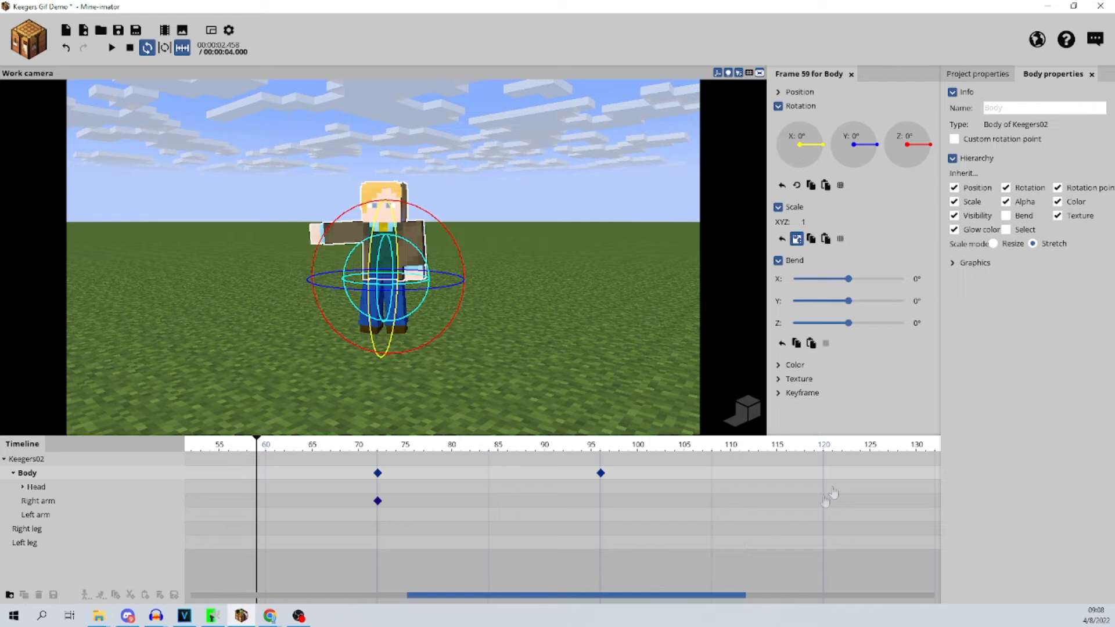
pyautogui.click(825, 480)
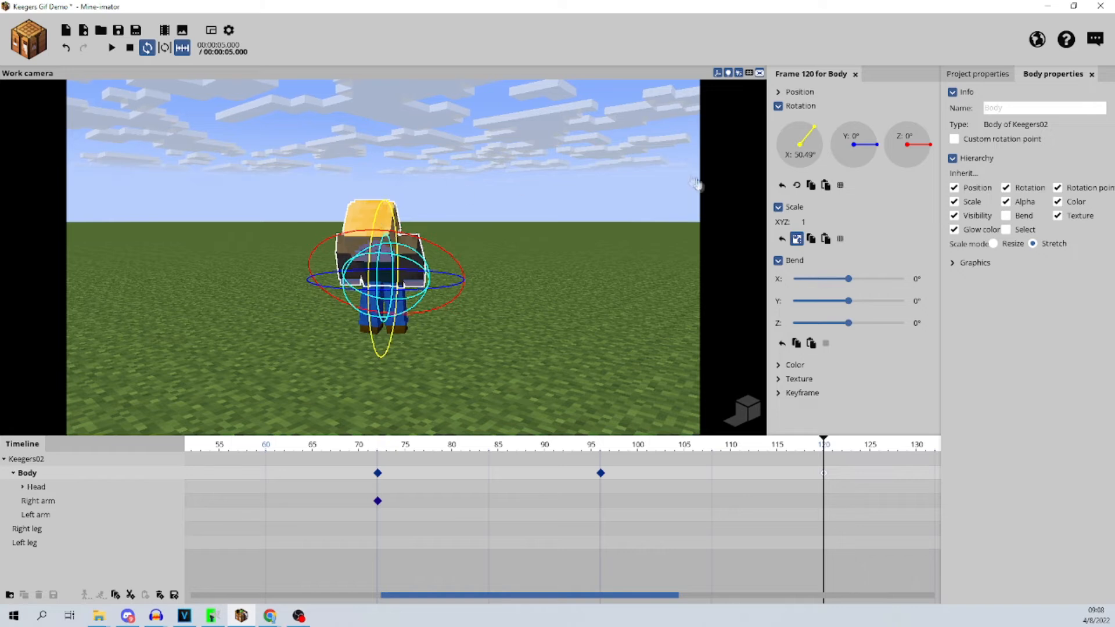
pyautogui.moveTo(812, 132); pyautogui.dragTo(821, 145)
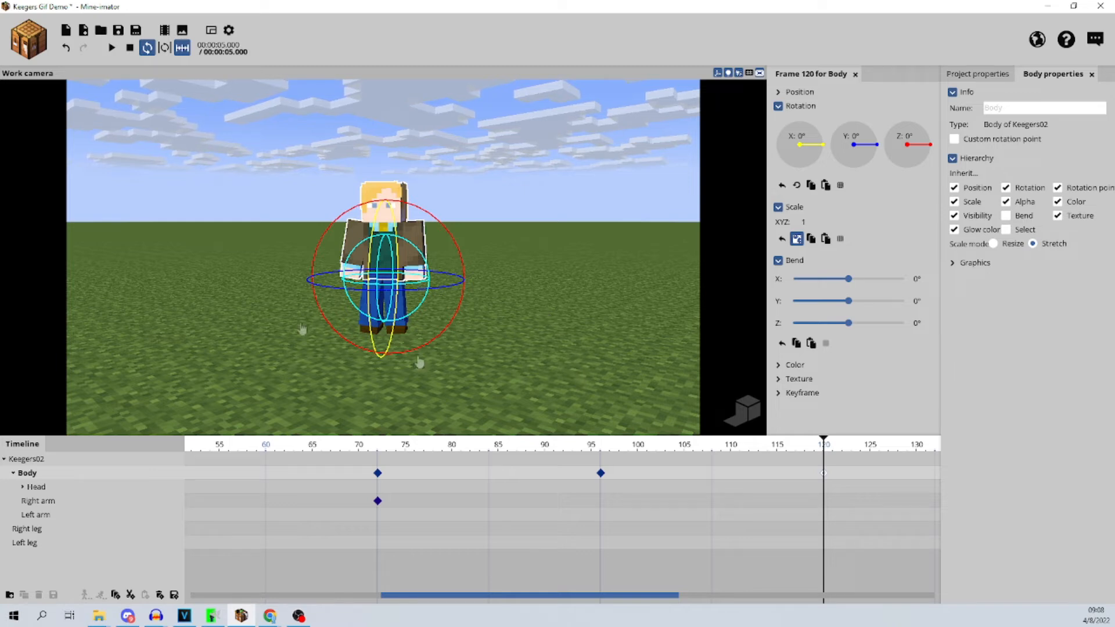
# Play the whole wave and bow animation from frame 0 and stop it
pyautogui.click(128, 49)
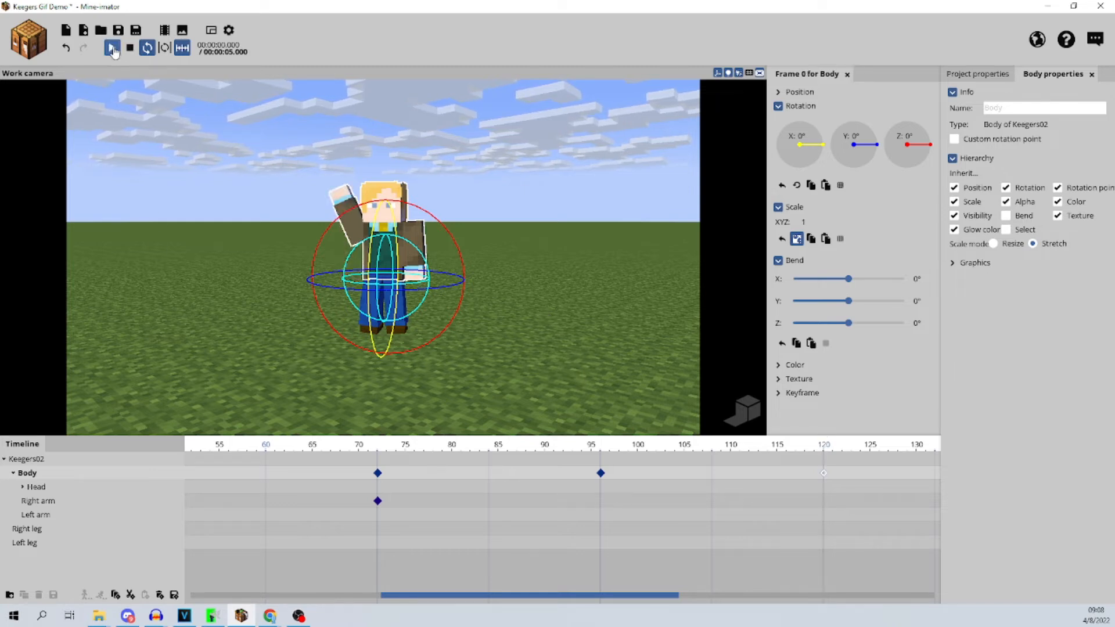
pyautogui.click(112, 48)
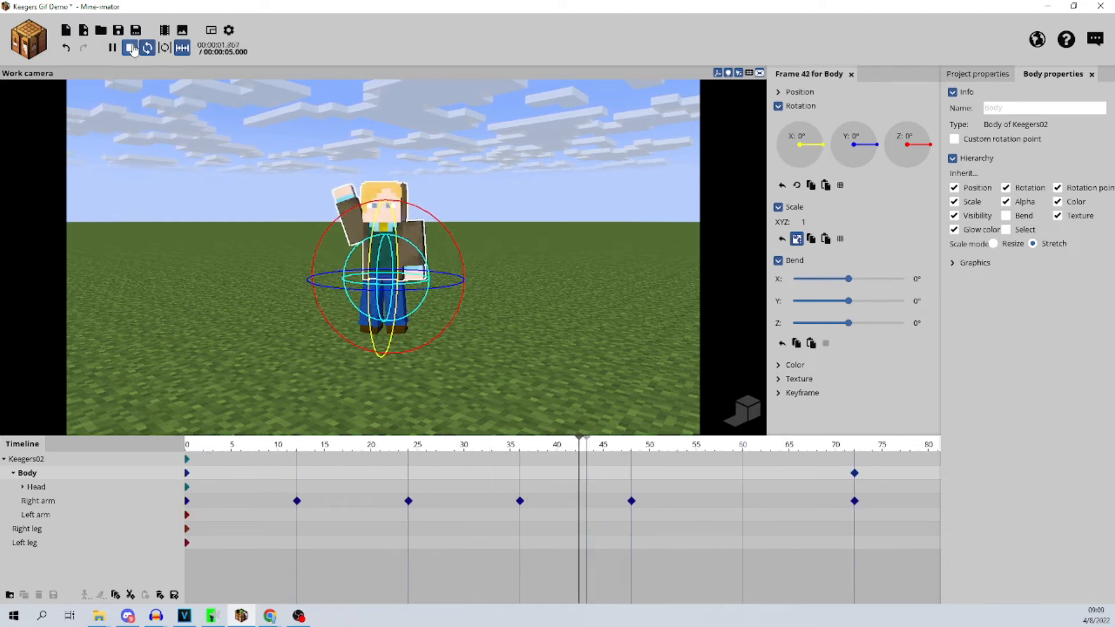
pyautogui.click(130, 48)
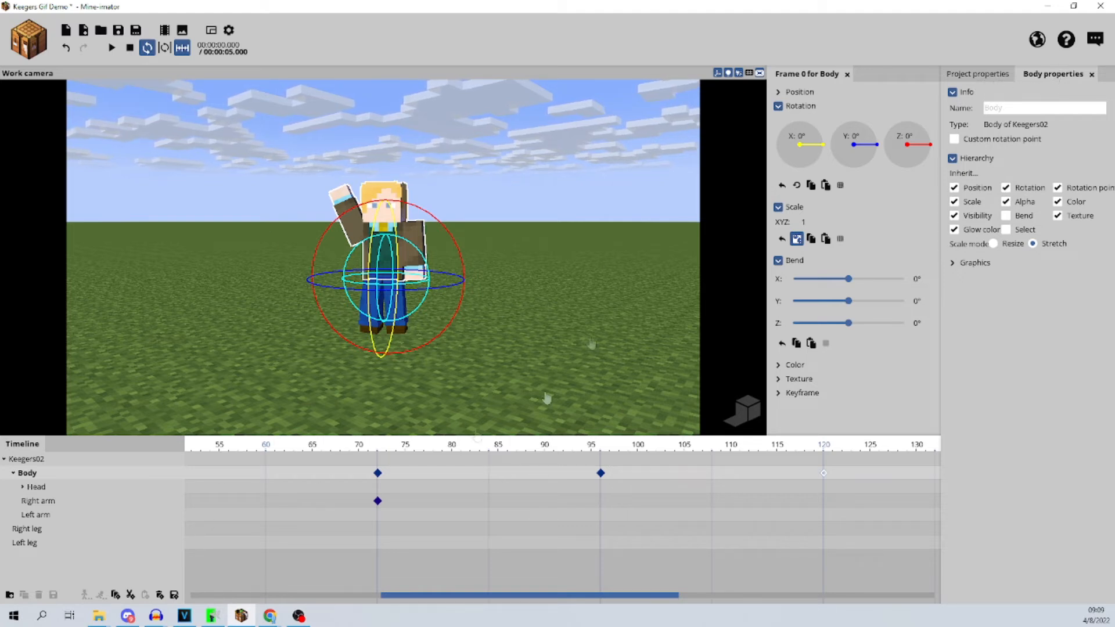
# Turn off the clouds, ground and fog in the project's background settings and deselect the body
pyautogui.click(992, 75)
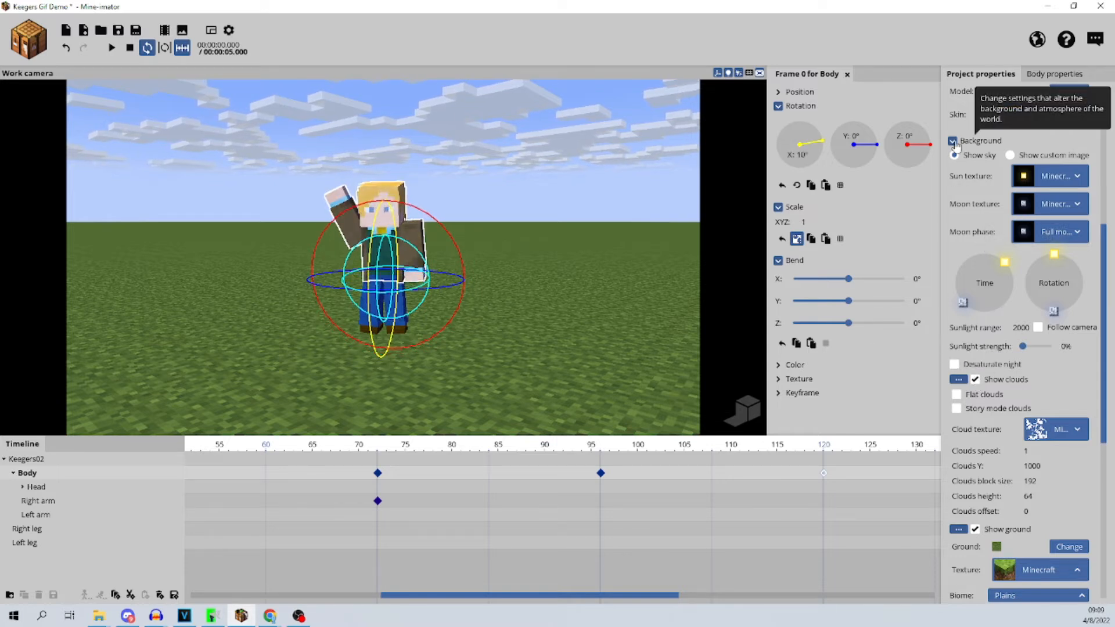
pyautogui.click(973, 379)
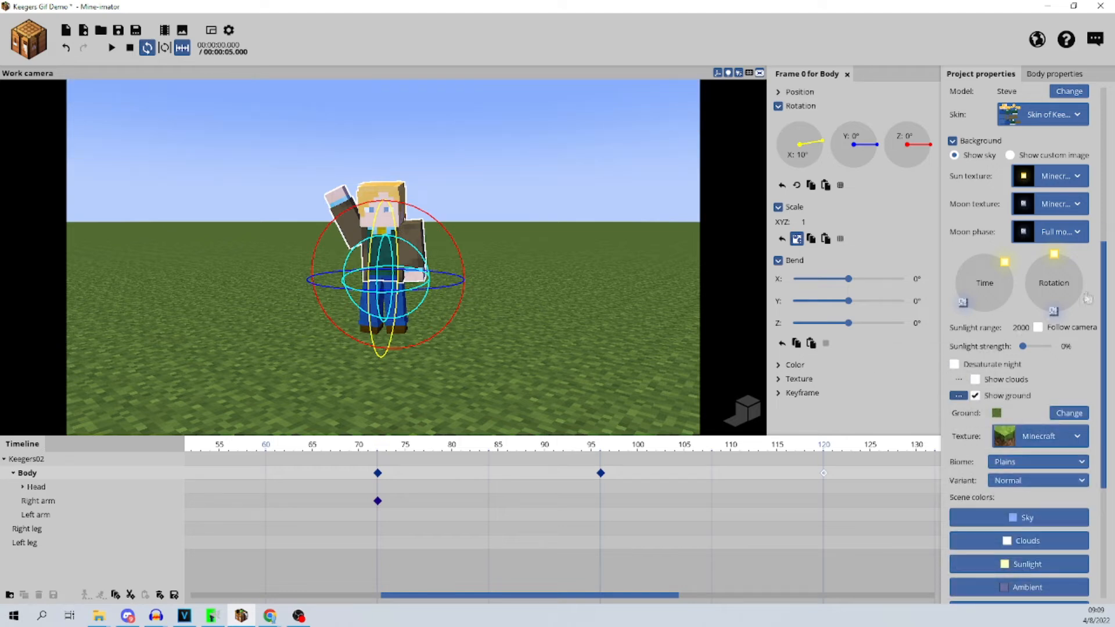
pyautogui.moveTo(1103, 286); pyautogui.dragTo(1102, 341)
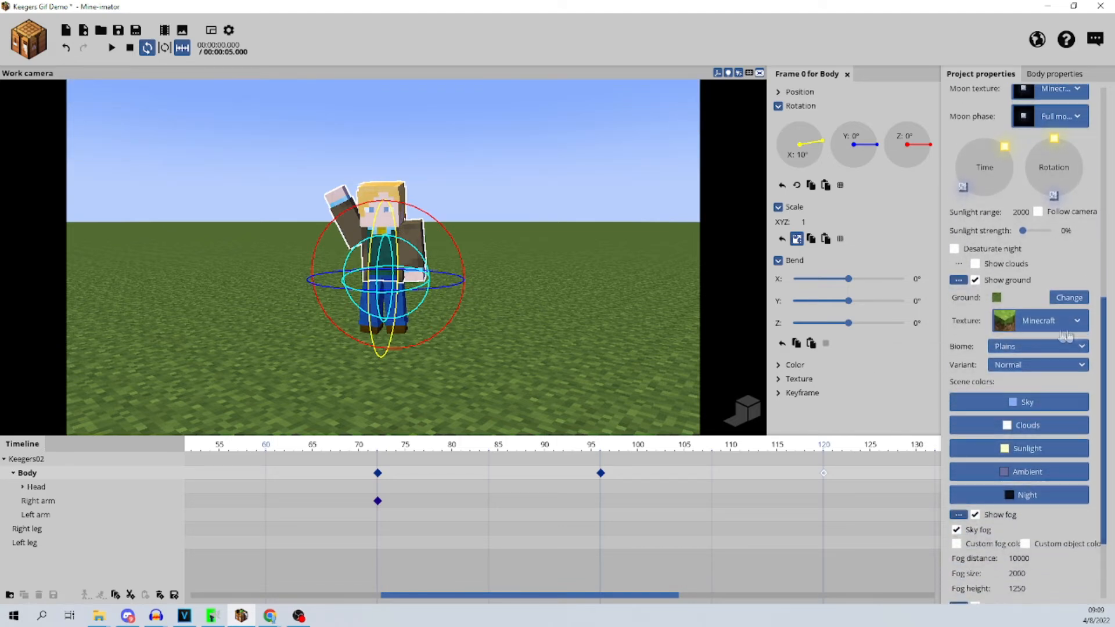
pyautogui.click(975, 280)
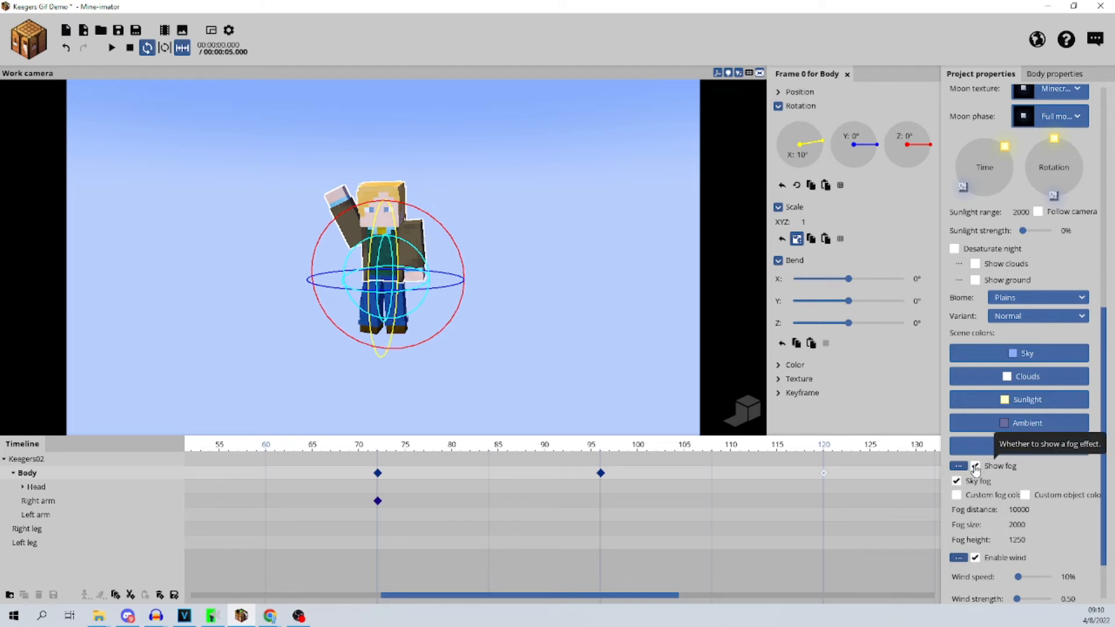
pyautogui.click(975, 467)
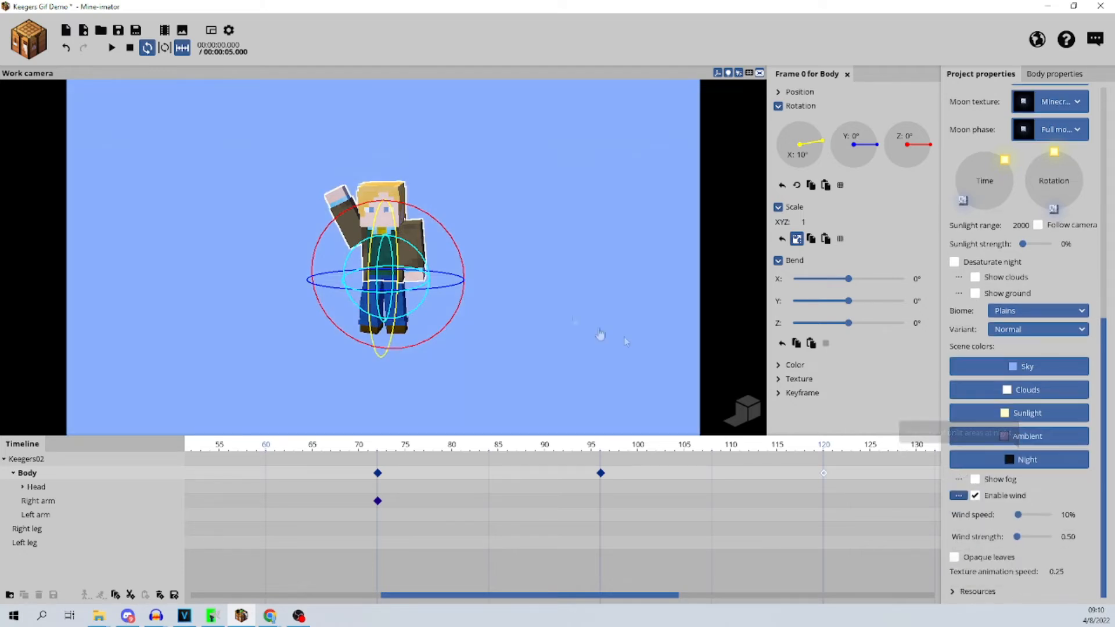
pyautogui.click(629, 251)
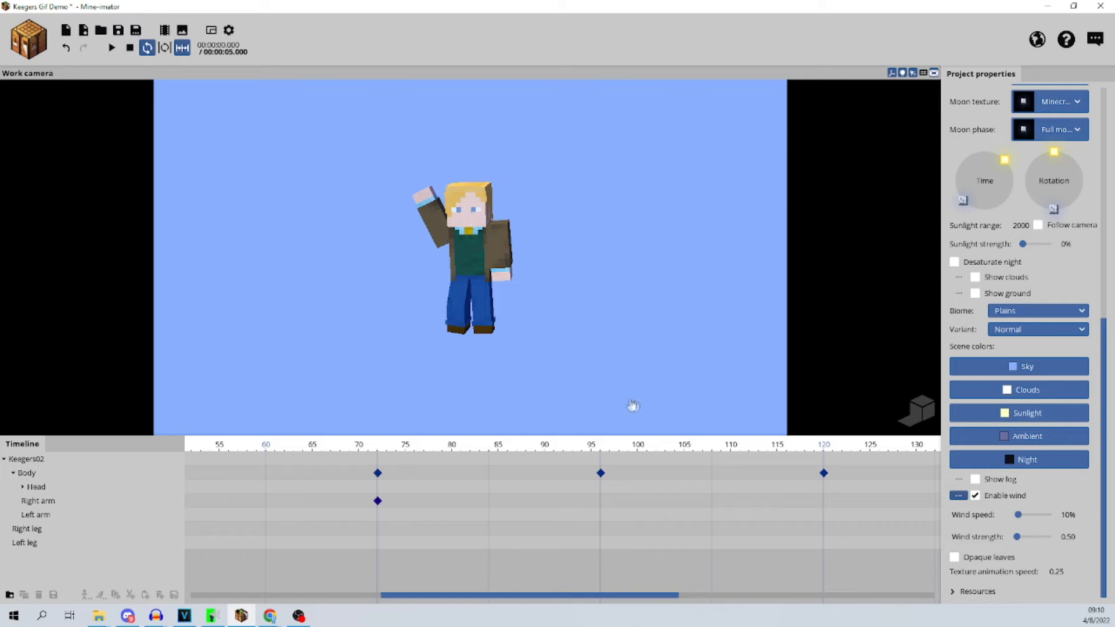
# Set the scene's sky colour to bright green, hex 06FF00, as a green-screen background
pyautogui.click(1039, 367)
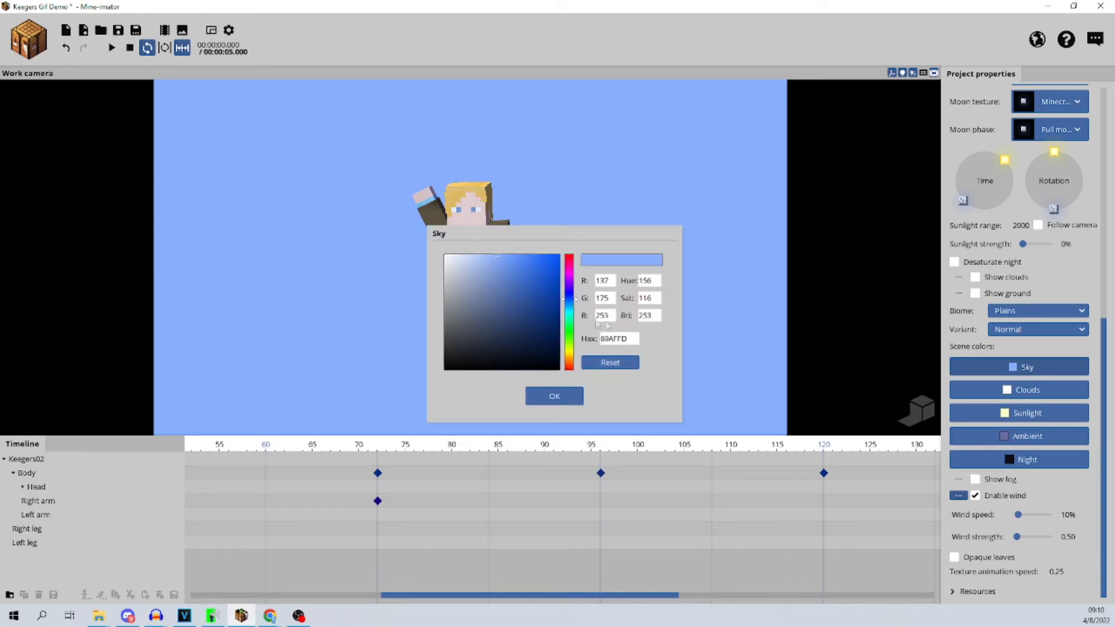
pyautogui.moveTo(575, 306); pyautogui.dragTo(575, 332)
pyautogui.click(537, 273)
pyautogui.moveTo(548, 261); pyautogui.dragTo(563, 251)
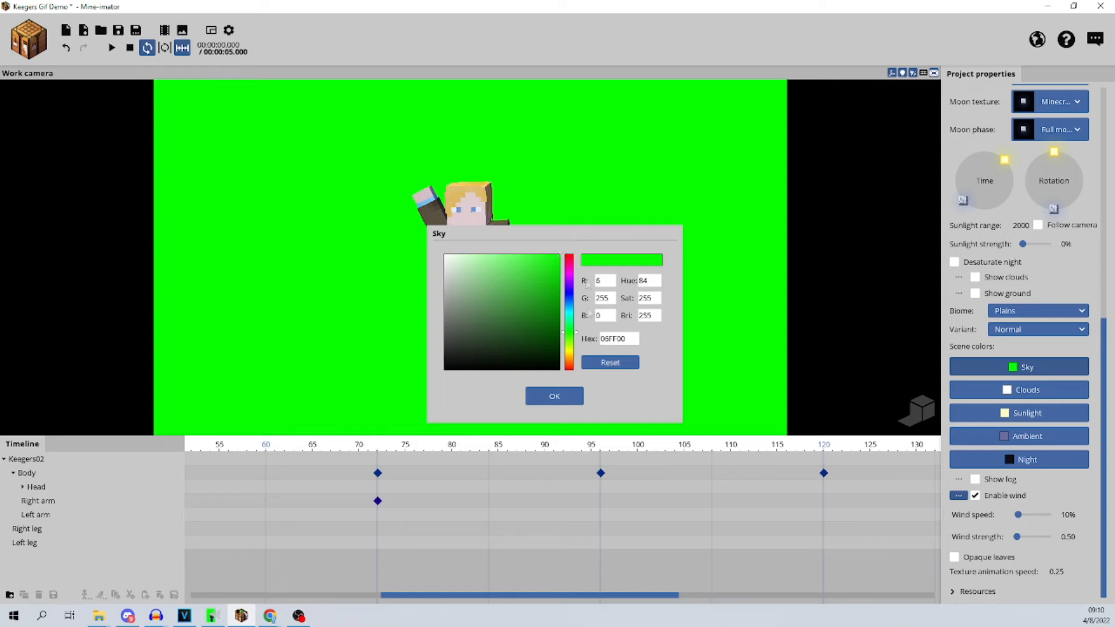
pyautogui.click(557, 397)
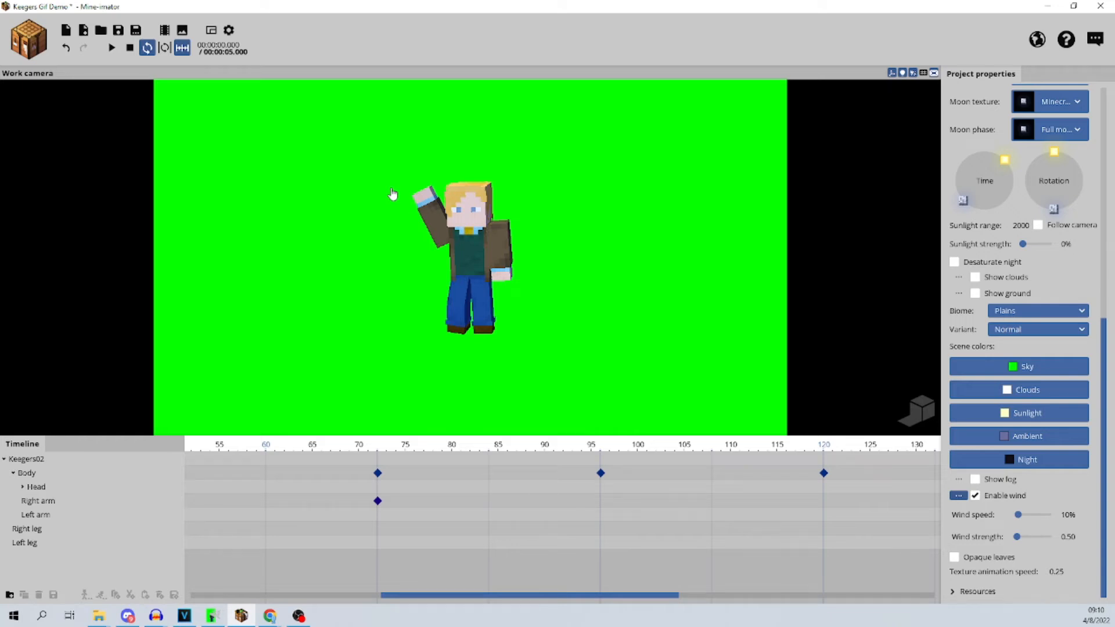
pyautogui.scroll(1, 295, 268)
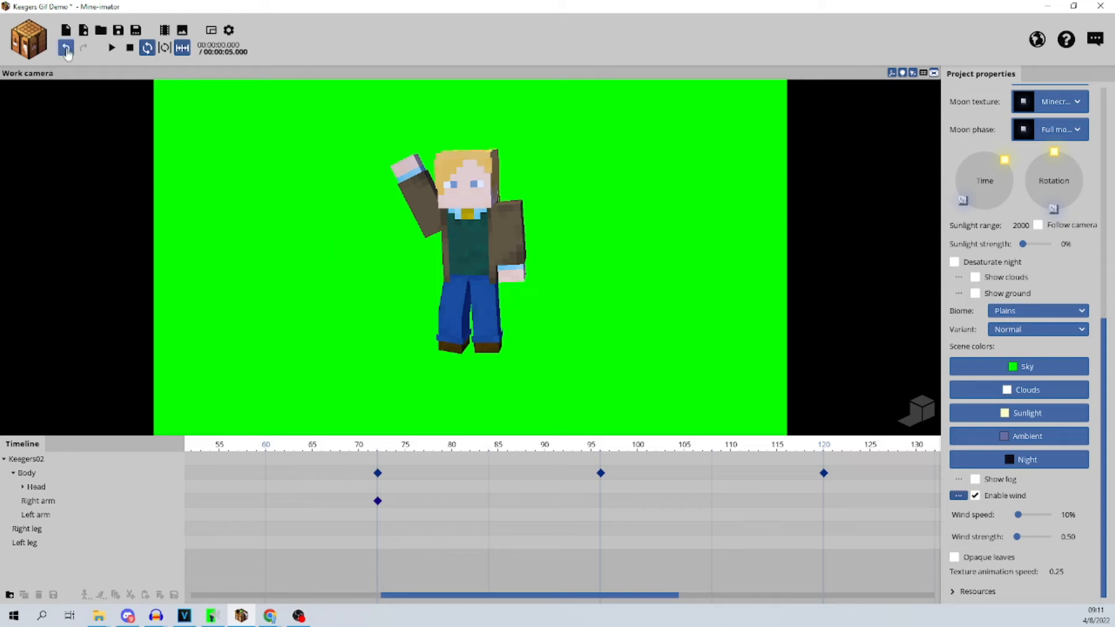
pyautogui.click(165, 30)
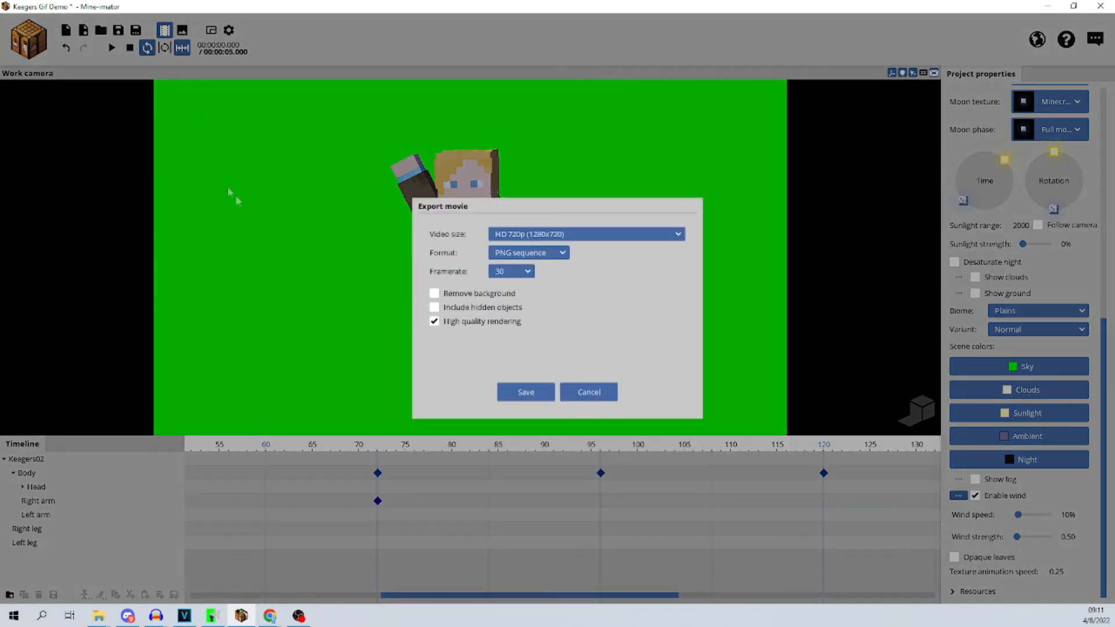
pyautogui.click(516, 253)
pyautogui.click(516, 268)
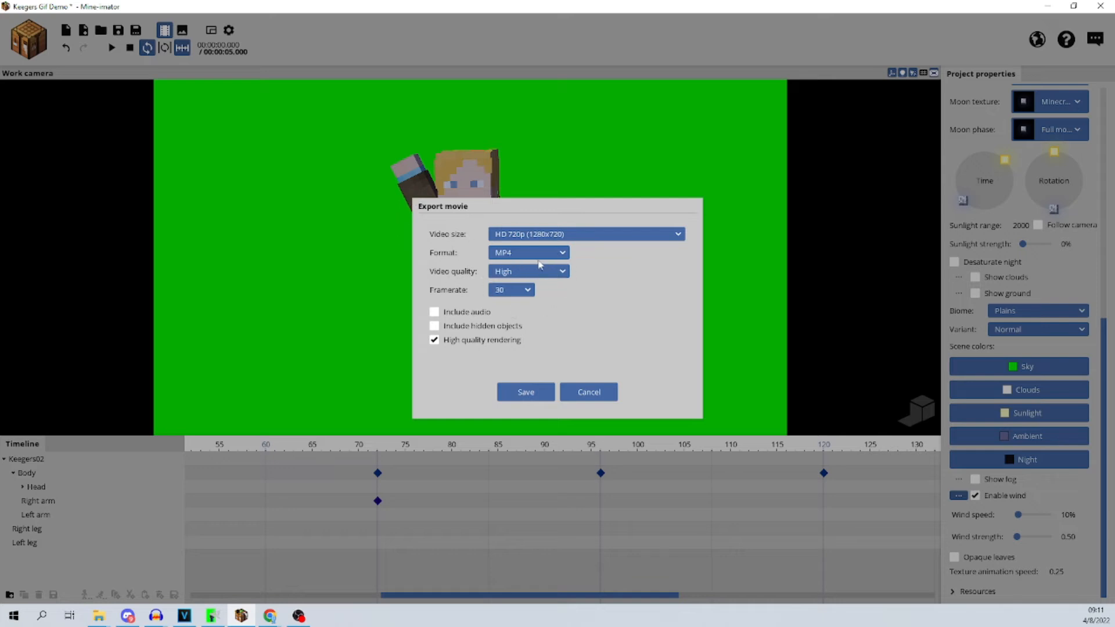
pyautogui.click(569, 393)
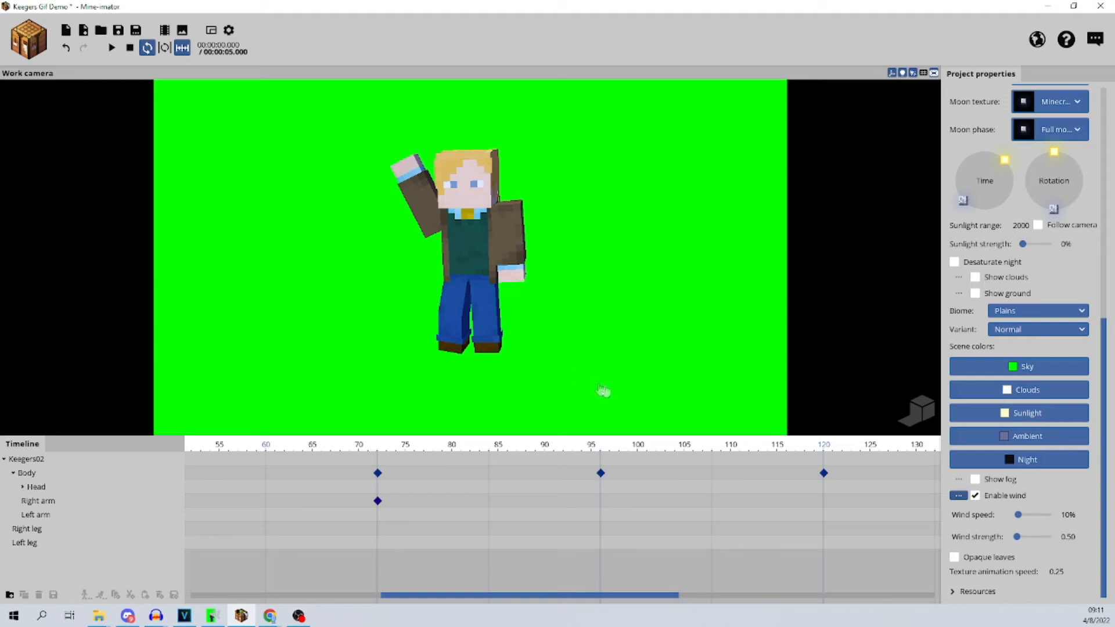
# Switch the work camera view to rendered mode and play the animation
pyautogui.click(929, 411)
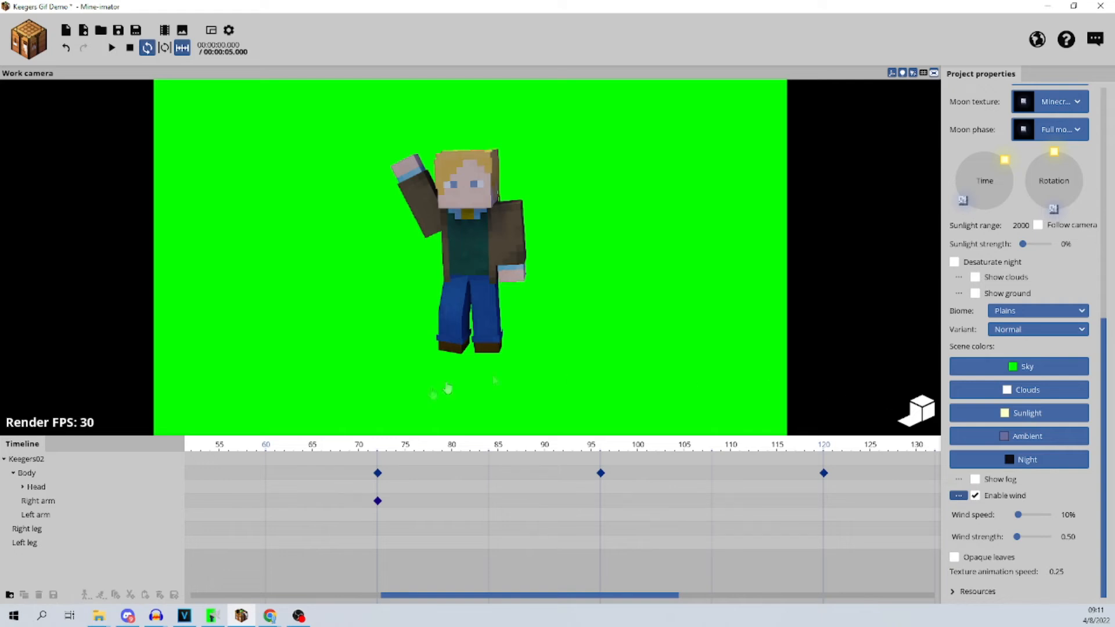
pyautogui.click(115, 50)
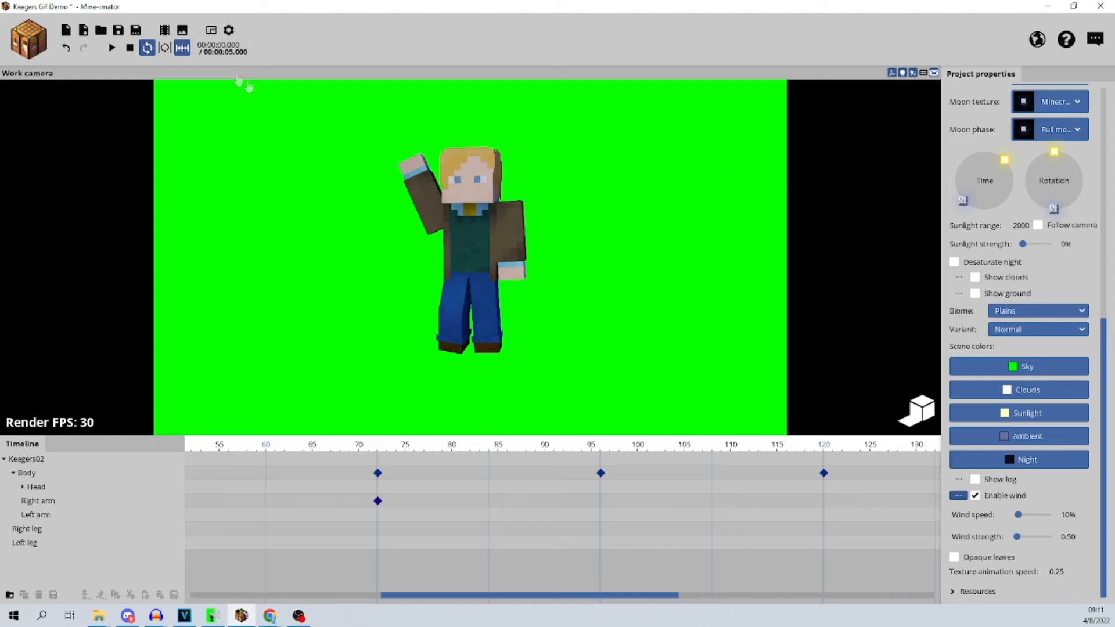
# Export the animation as a PNG sequence at HD 720p (1280x720) with the background removed
pyautogui.click(165, 30)
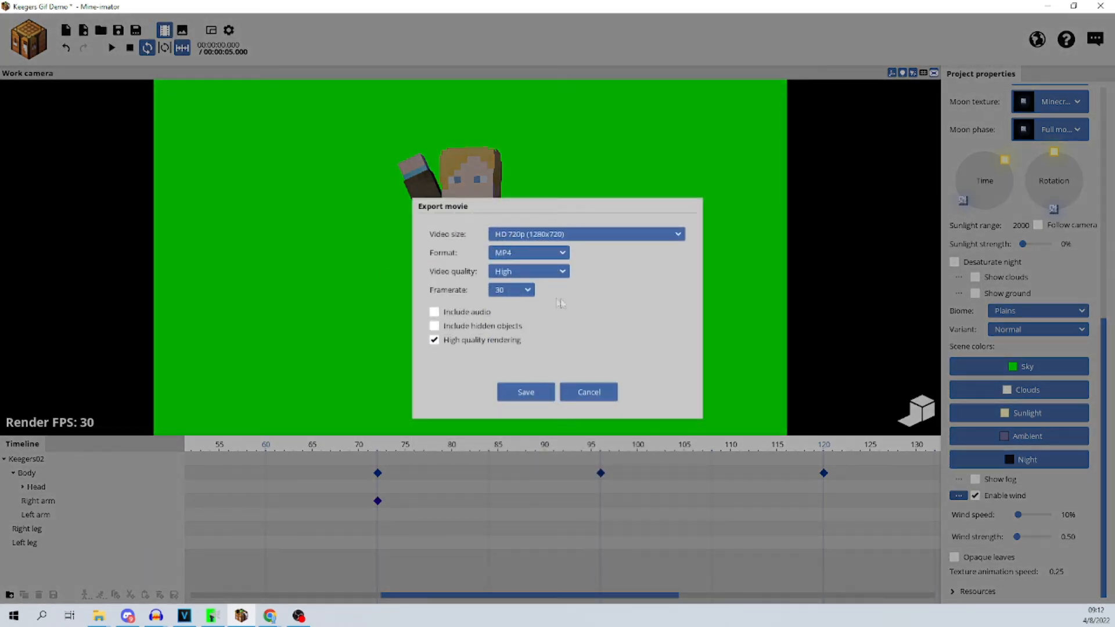
pyautogui.click(550, 258)
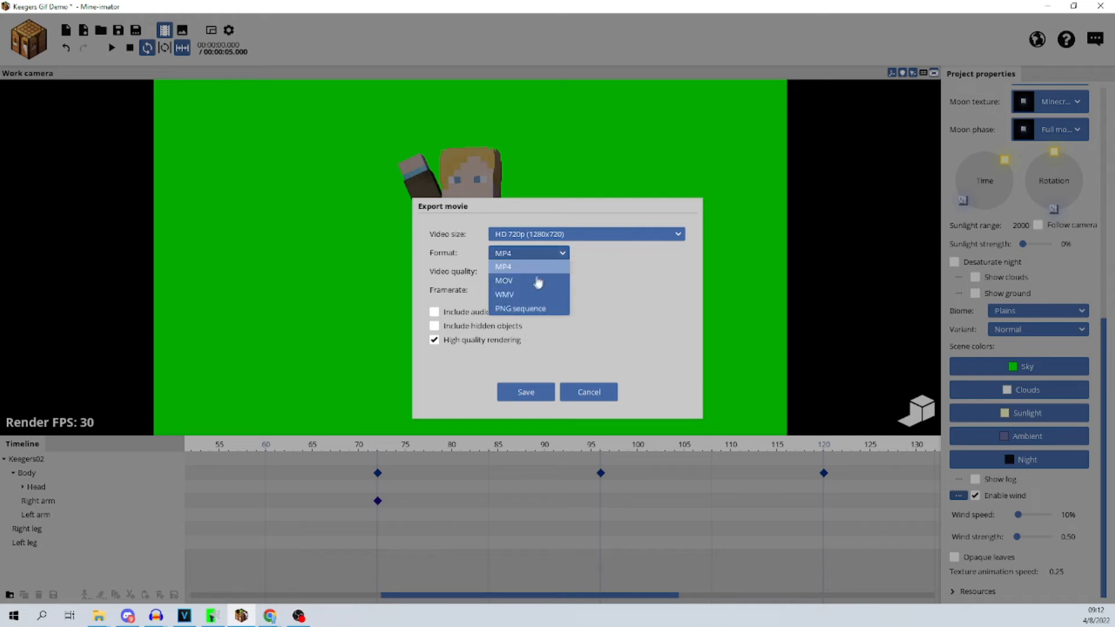
pyautogui.click(530, 310)
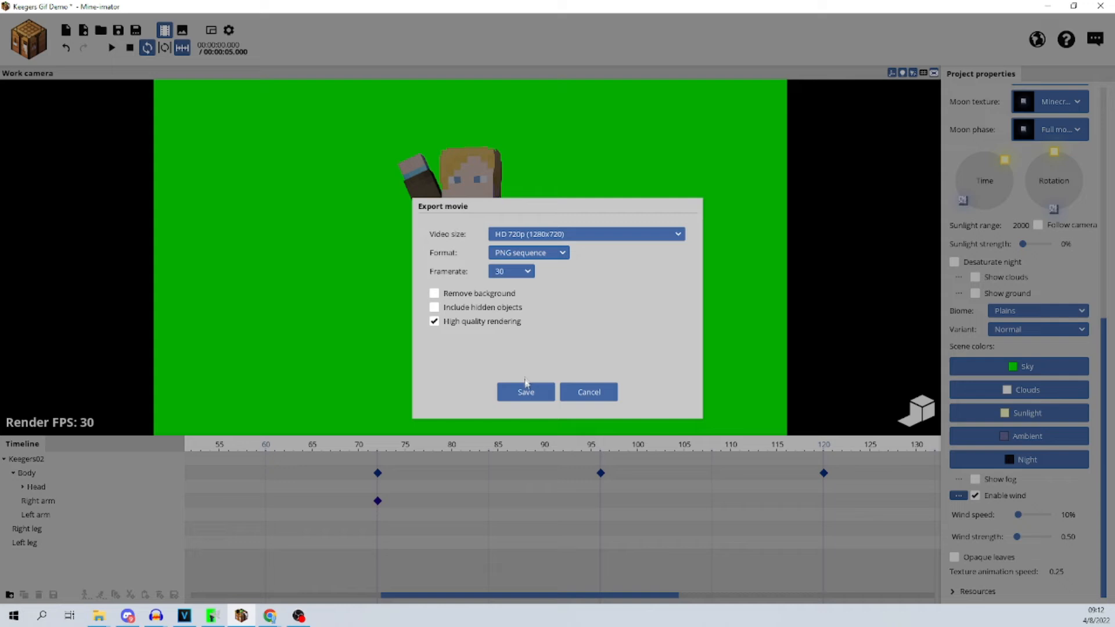
pyautogui.click(435, 294)
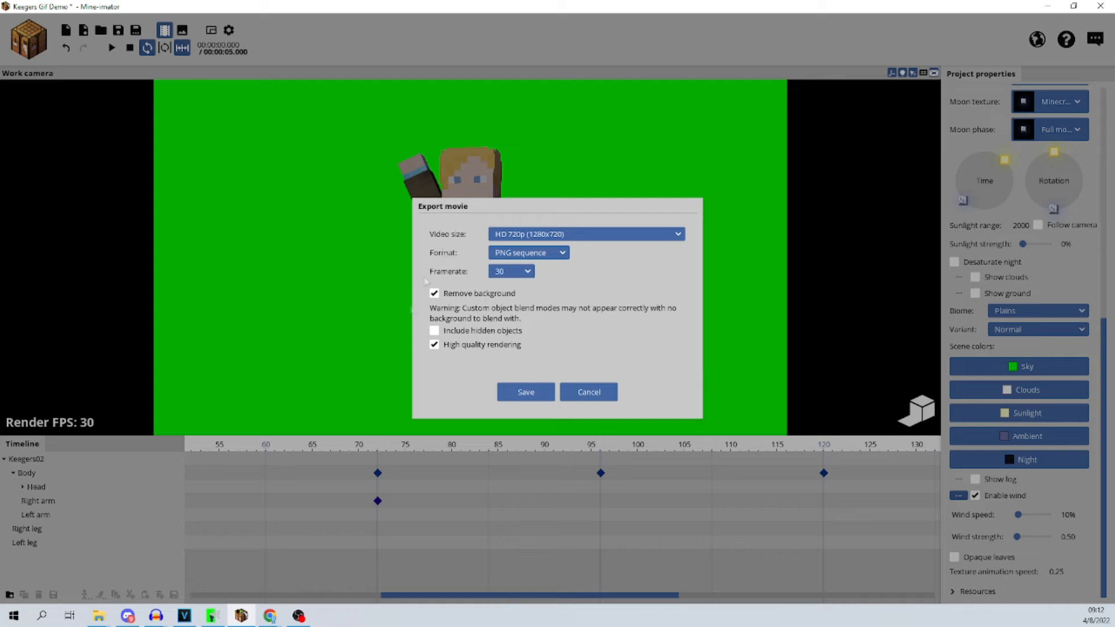
pyautogui.click(445, 294)
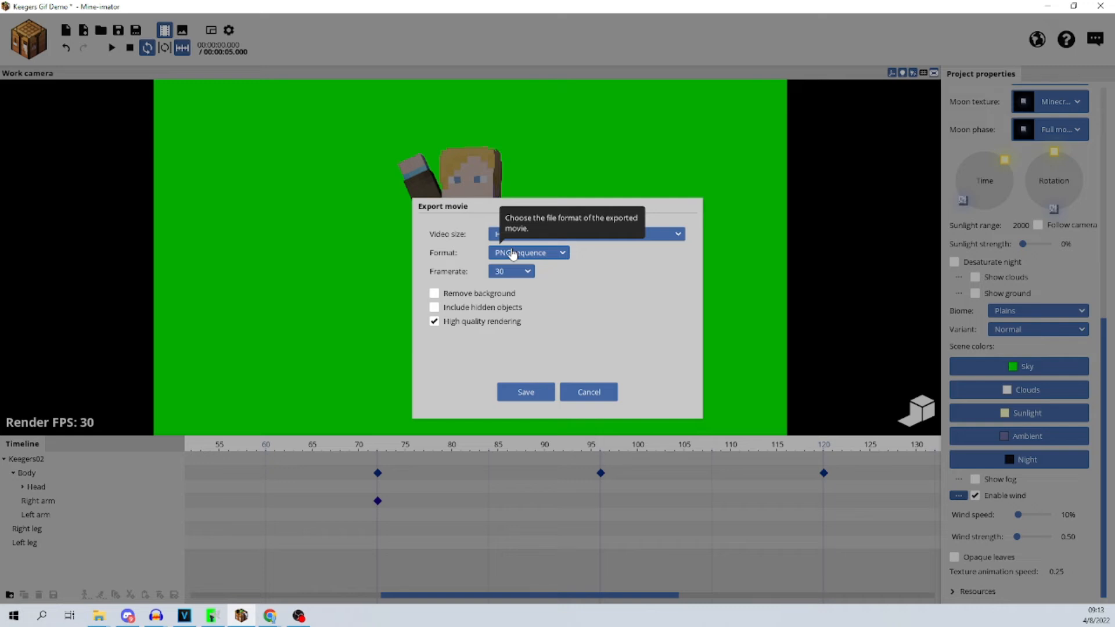
pyautogui.click(472, 295)
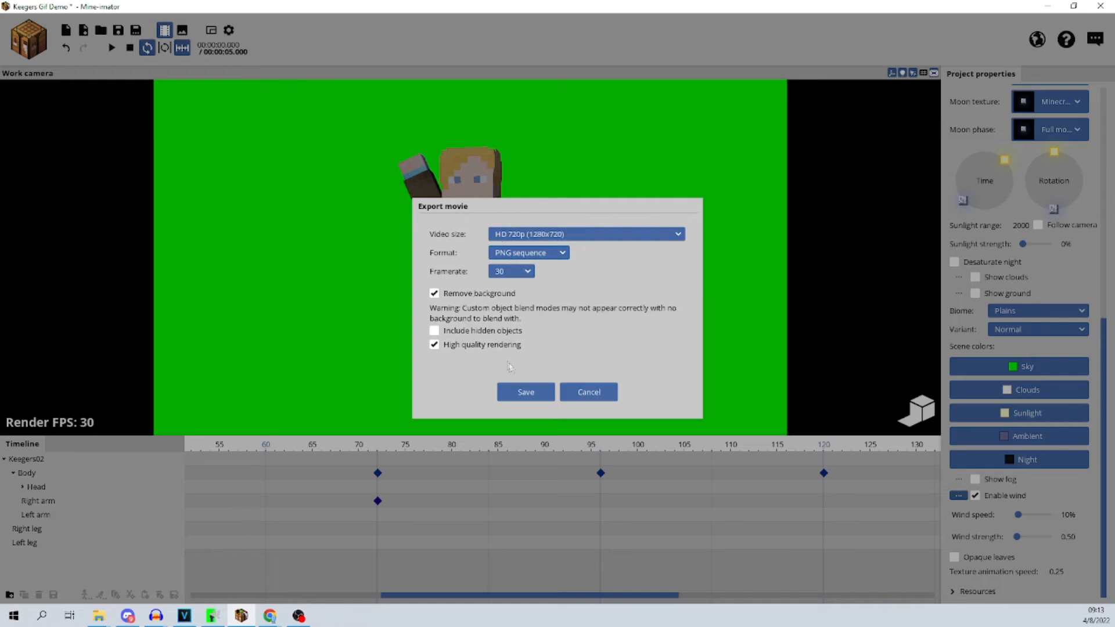
pyautogui.click(524, 394)
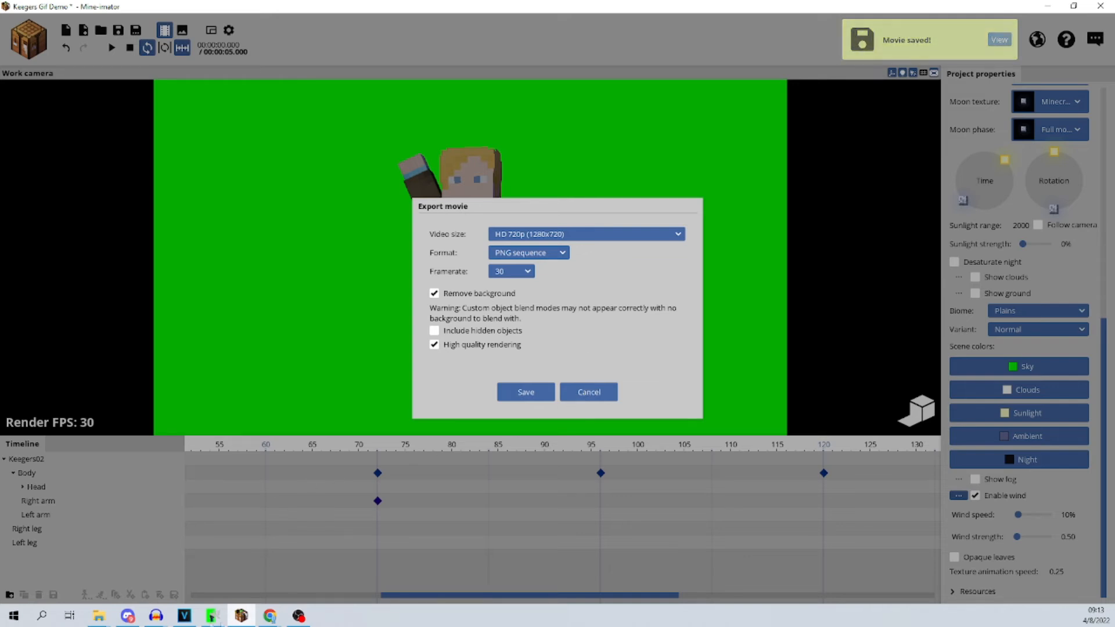
# Switch to GIMP and open Keegers Gif Demo_151.png from the Keegers Gif Demo project folder
pyautogui.click(213, 617)
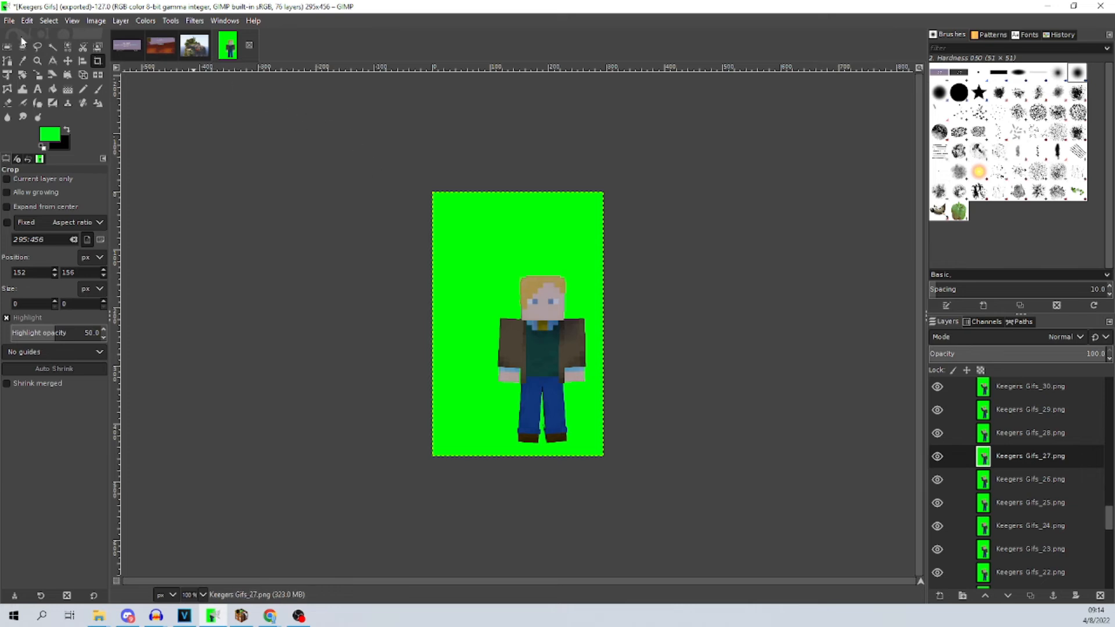
pyautogui.click(15, 21)
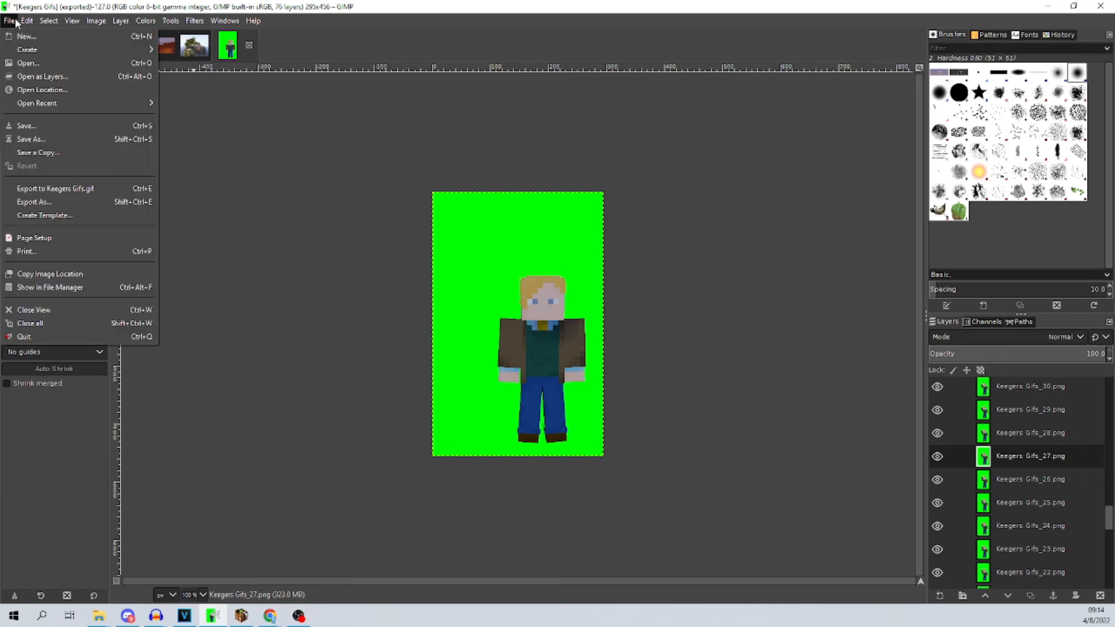
pyautogui.click(26, 62)
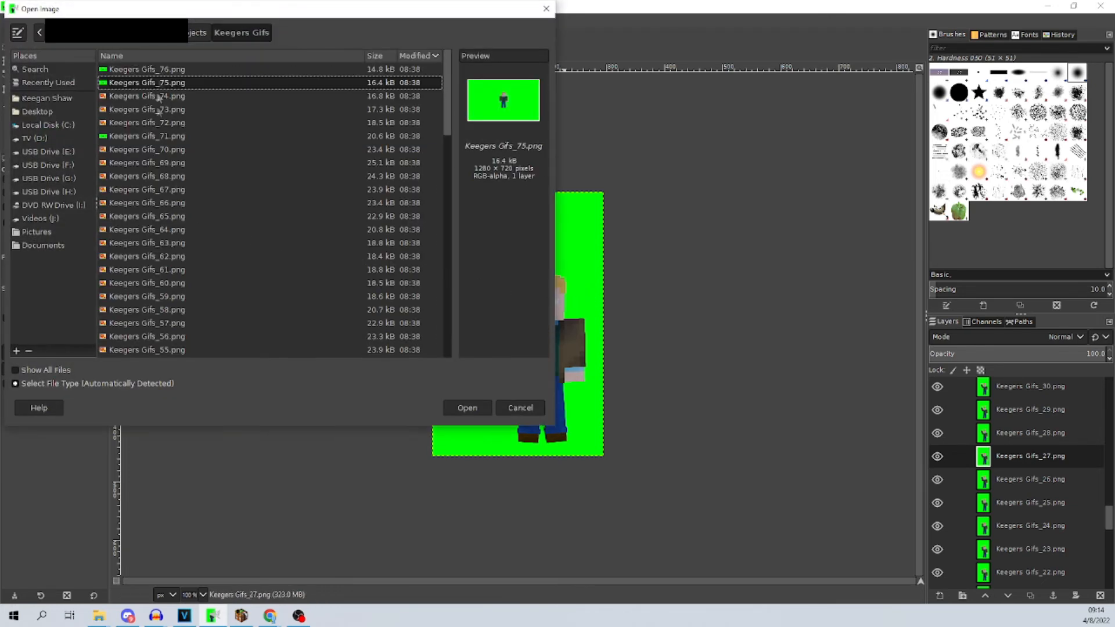
pyautogui.click(197, 33)
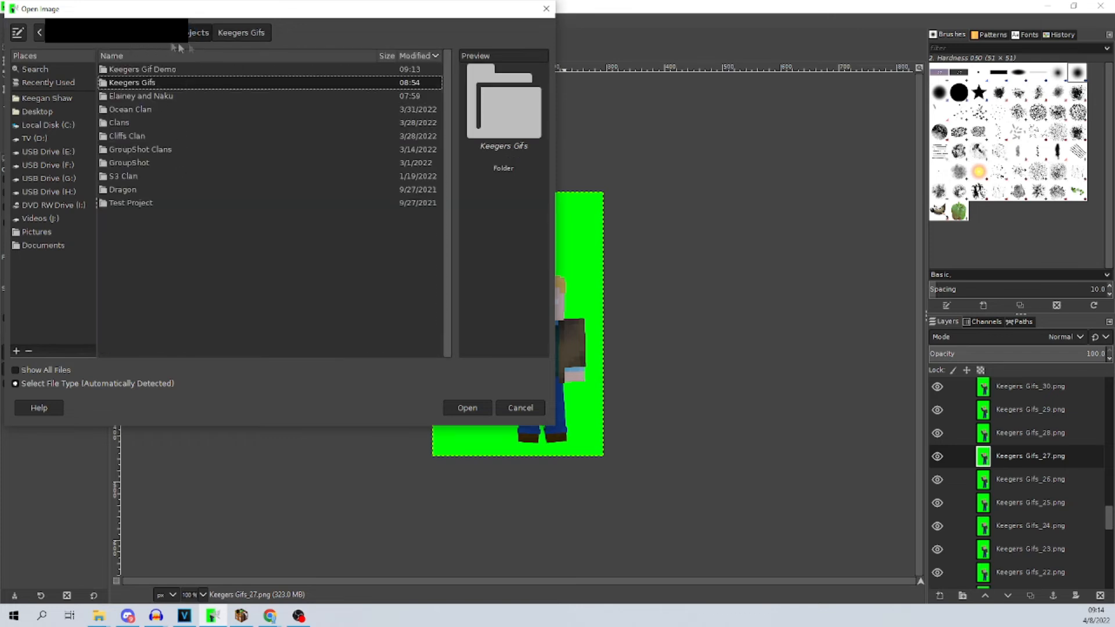
pyautogui.doubleClick(163, 70)
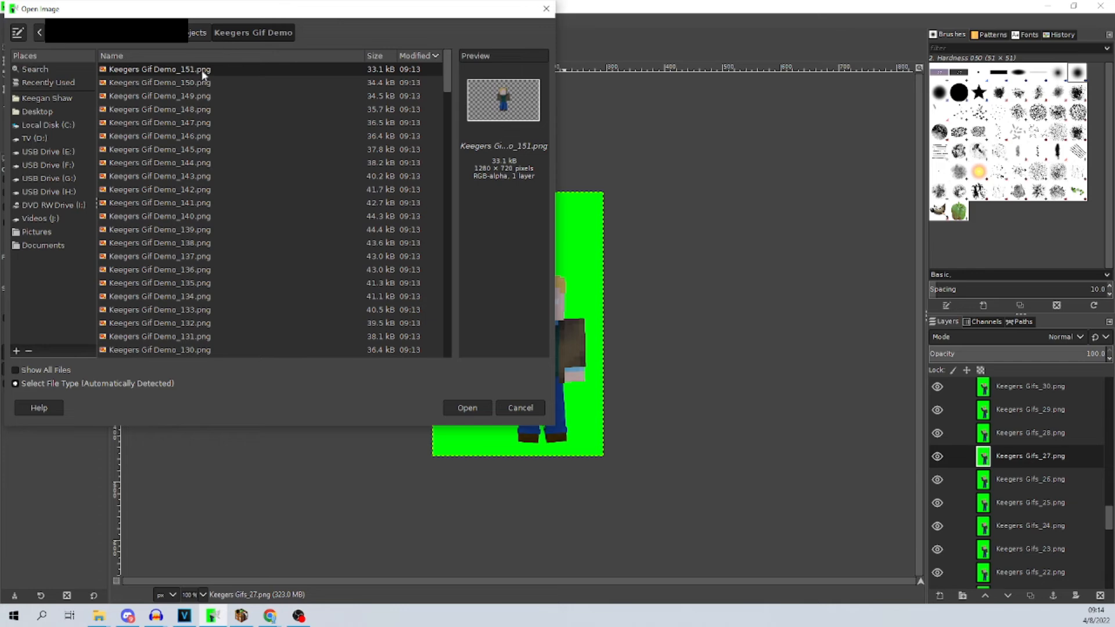
pyautogui.moveTo(448, 74); pyautogui.dragTo(456, 339)
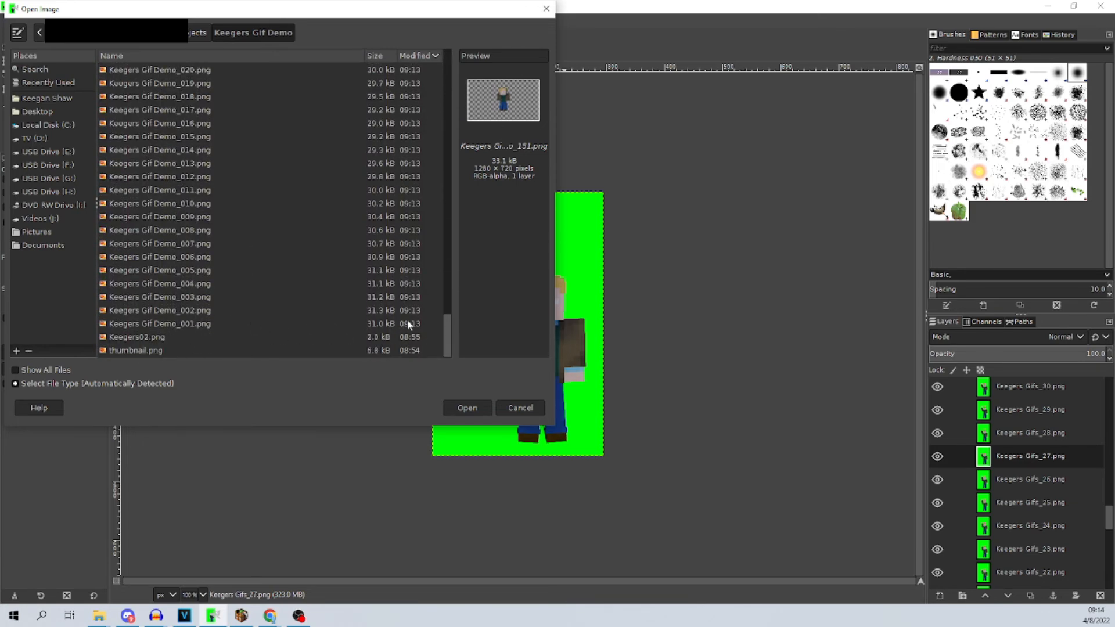
pyautogui.moveTo(448, 335); pyautogui.dragTo(448, 74)
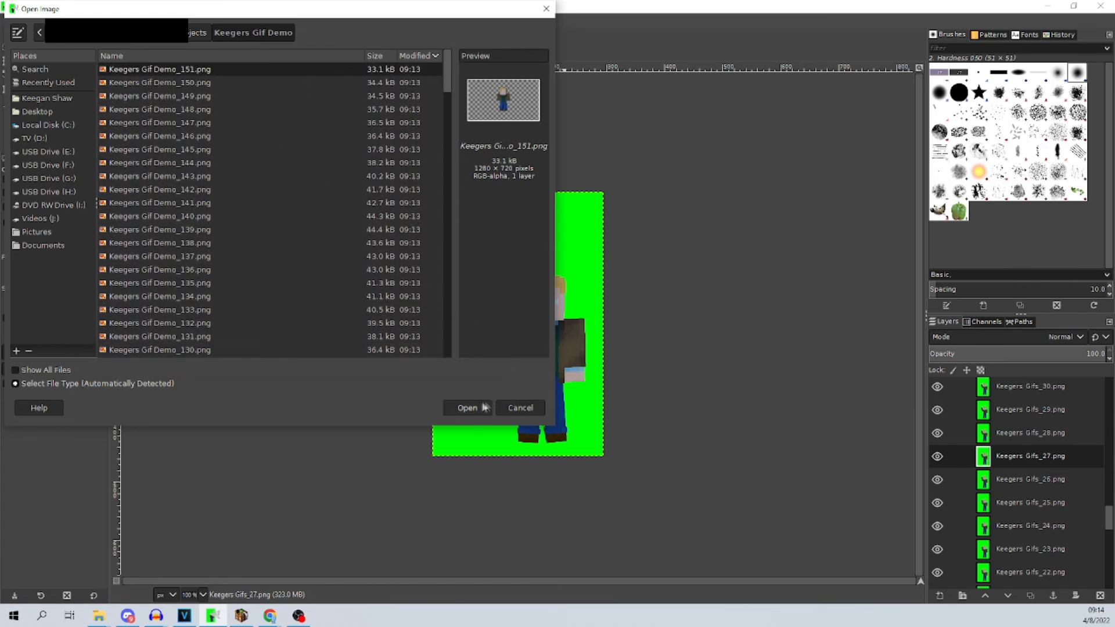
pyautogui.click(468, 408)
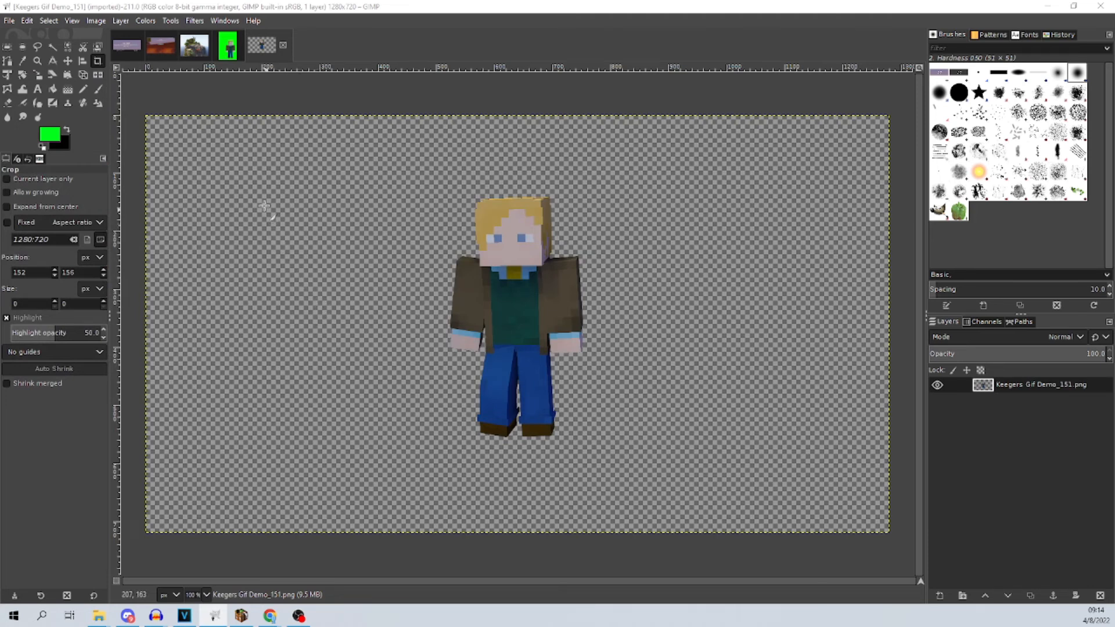
# Open frames Keegers Gif Demo_150.png through Keegers Gif Demo_001.png as layers in the current image
pyautogui.click(9, 23)
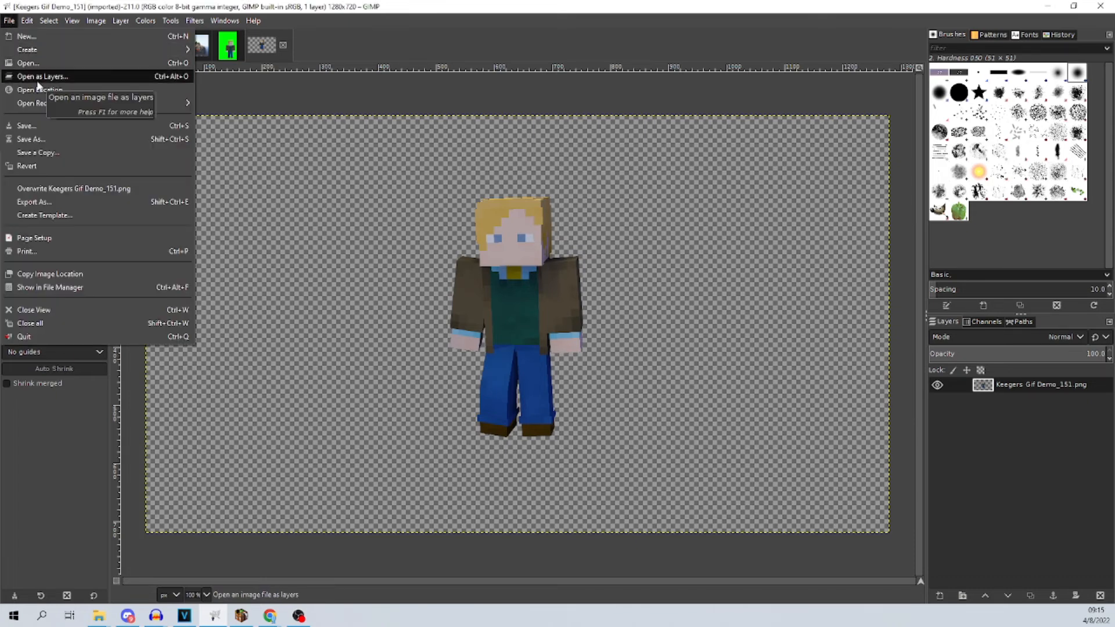
pyautogui.click(37, 81)
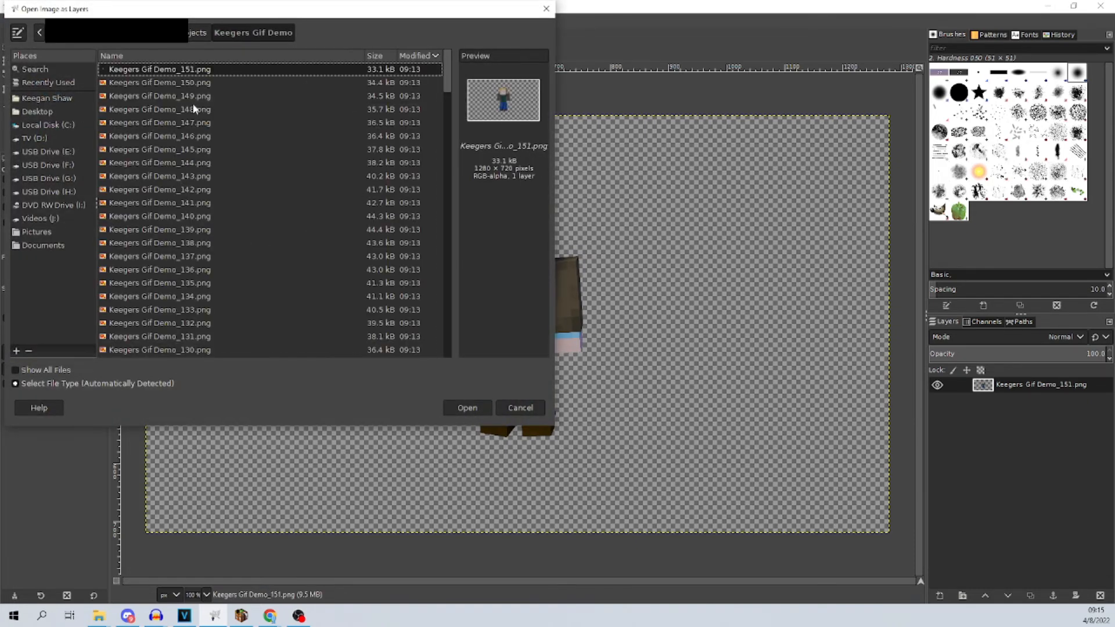
pyautogui.click(200, 83)
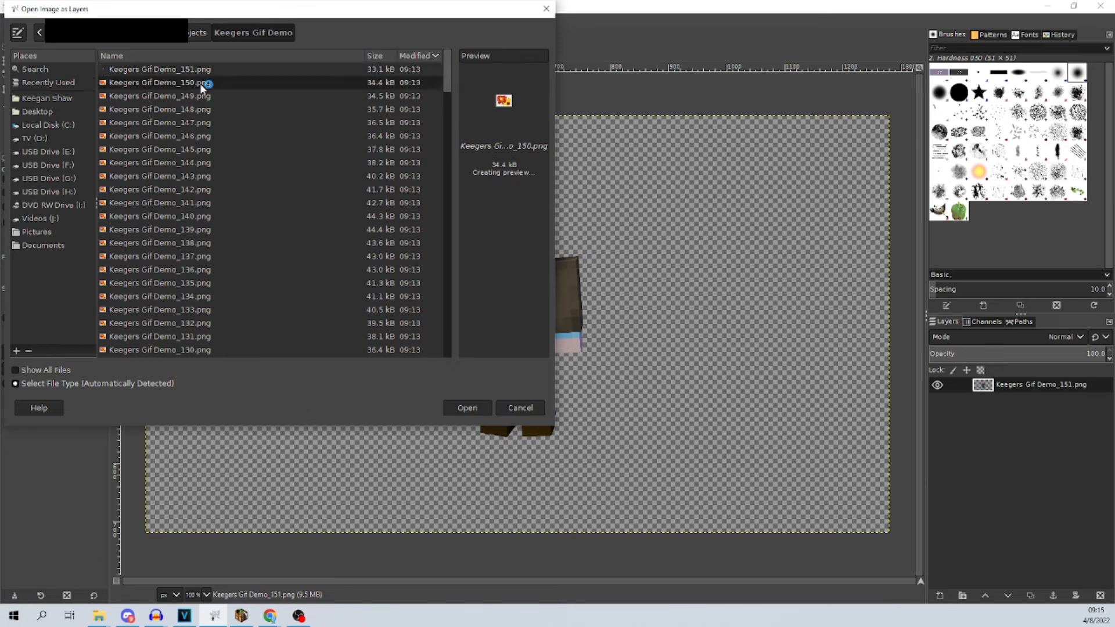
pyautogui.moveTo(447, 74); pyautogui.dragTo(456, 346)
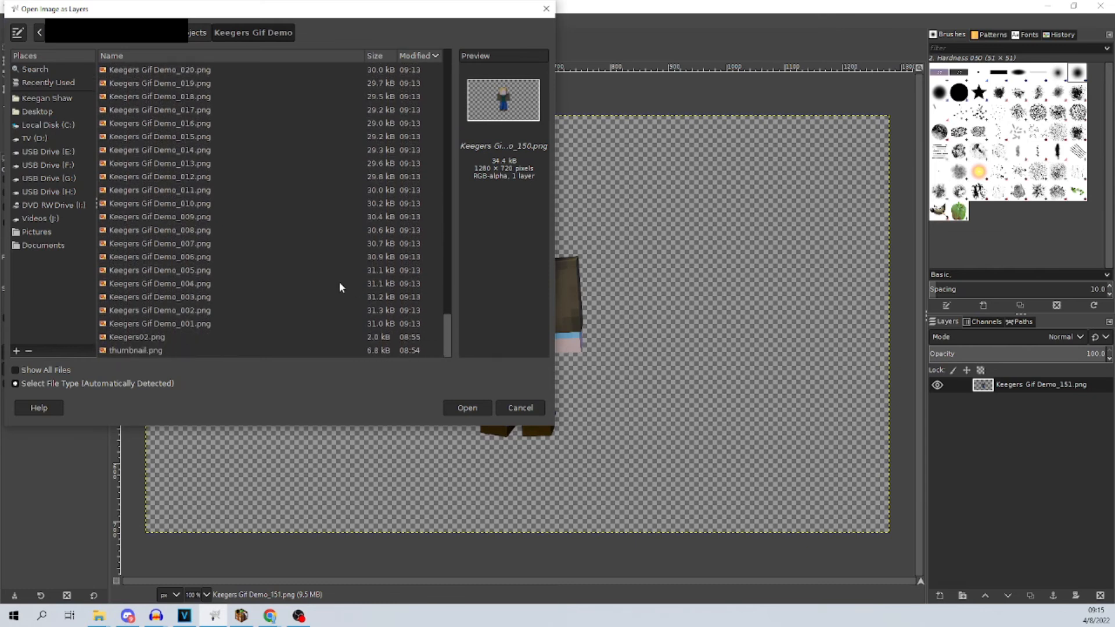
pyautogui.click(192, 325)
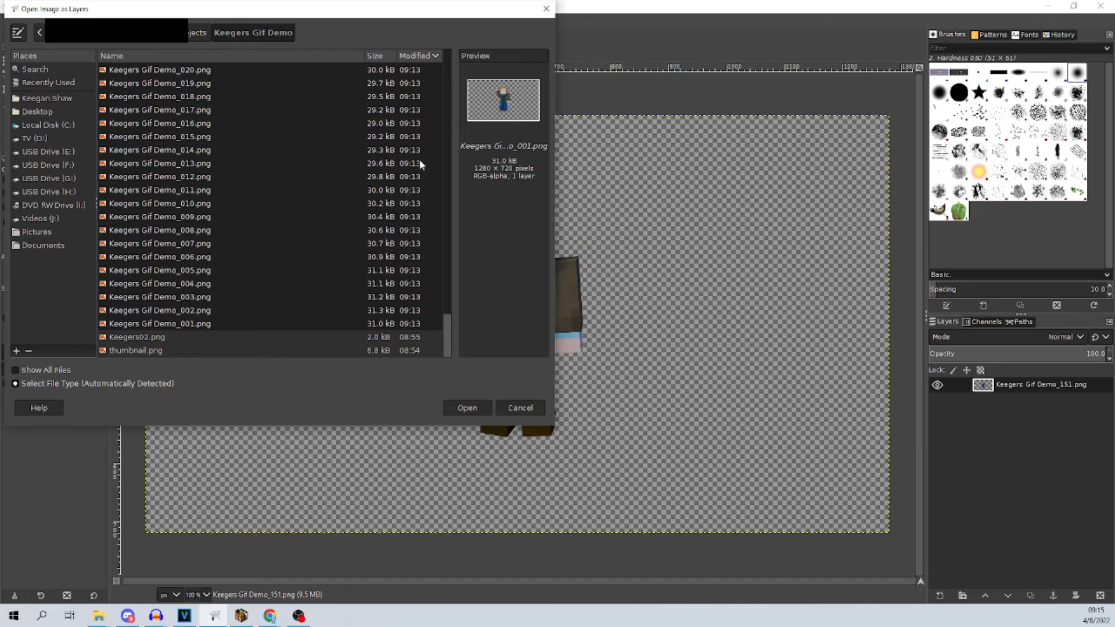
pyautogui.click(466, 410)
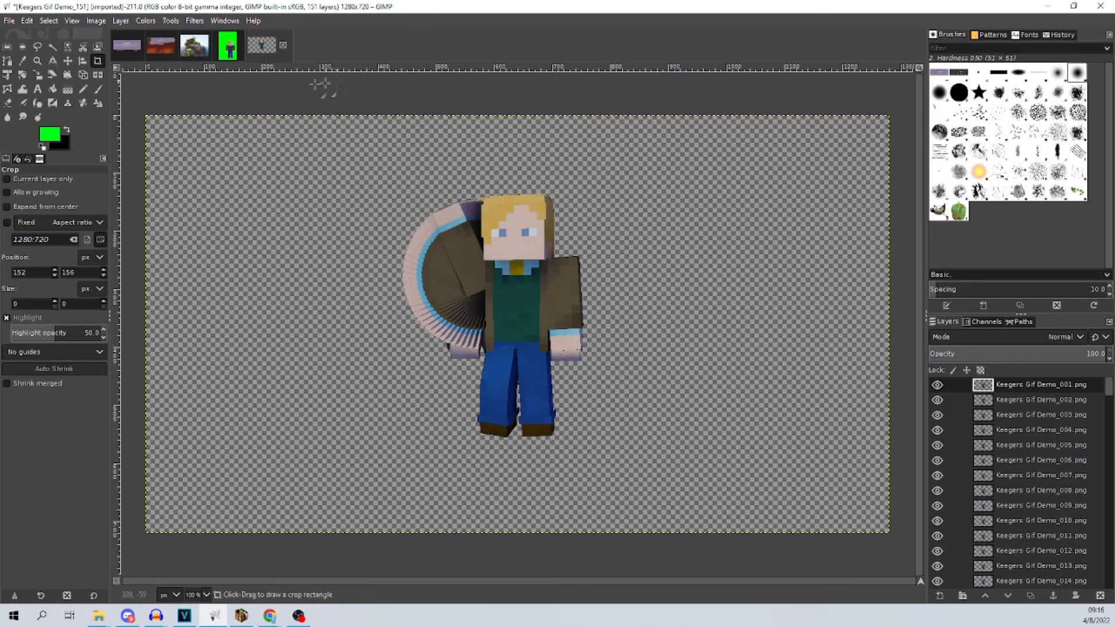
# Reverse the order of the whole layer stack so that frame 151 is uppermost and frame 001 lowest
pyautogui.click(121, 21)
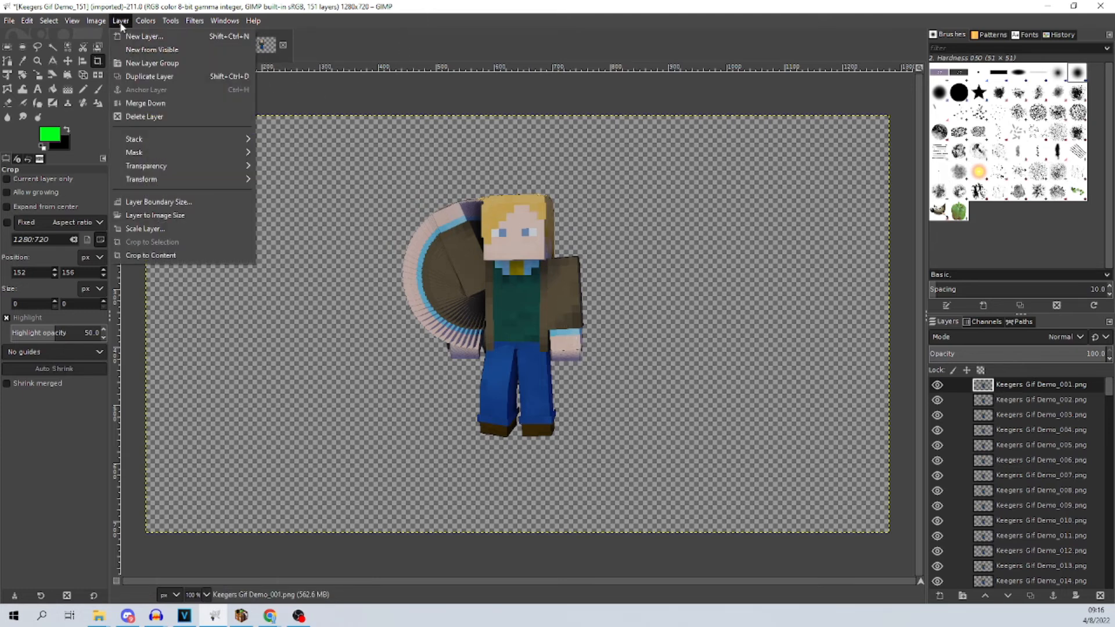
pyautogui.moveTo(148, 138)
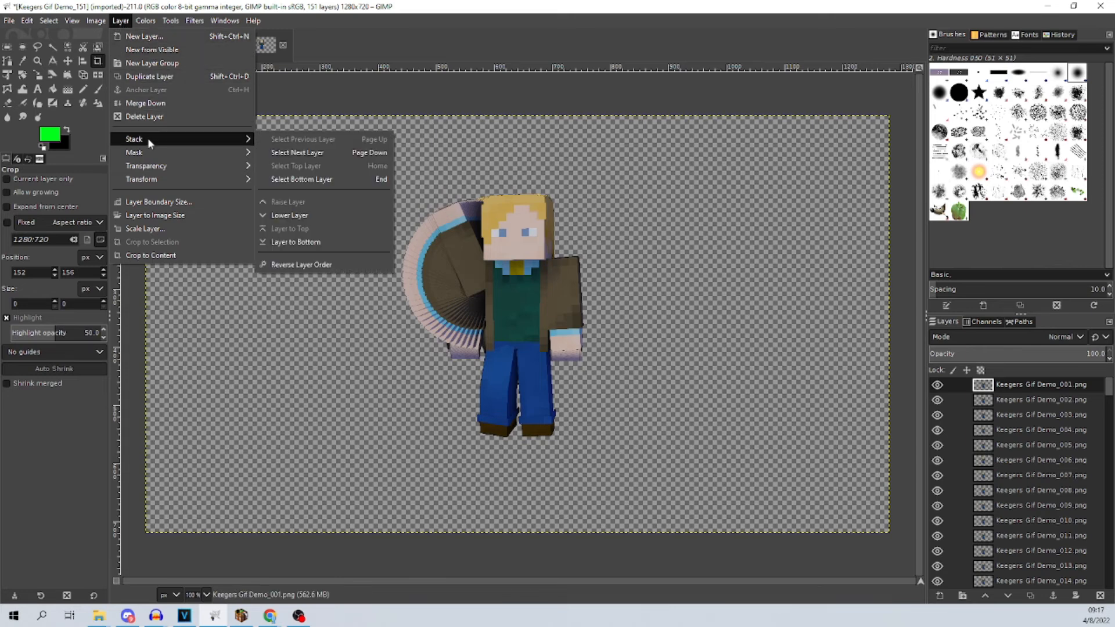
pyautogui.click(351, 262)
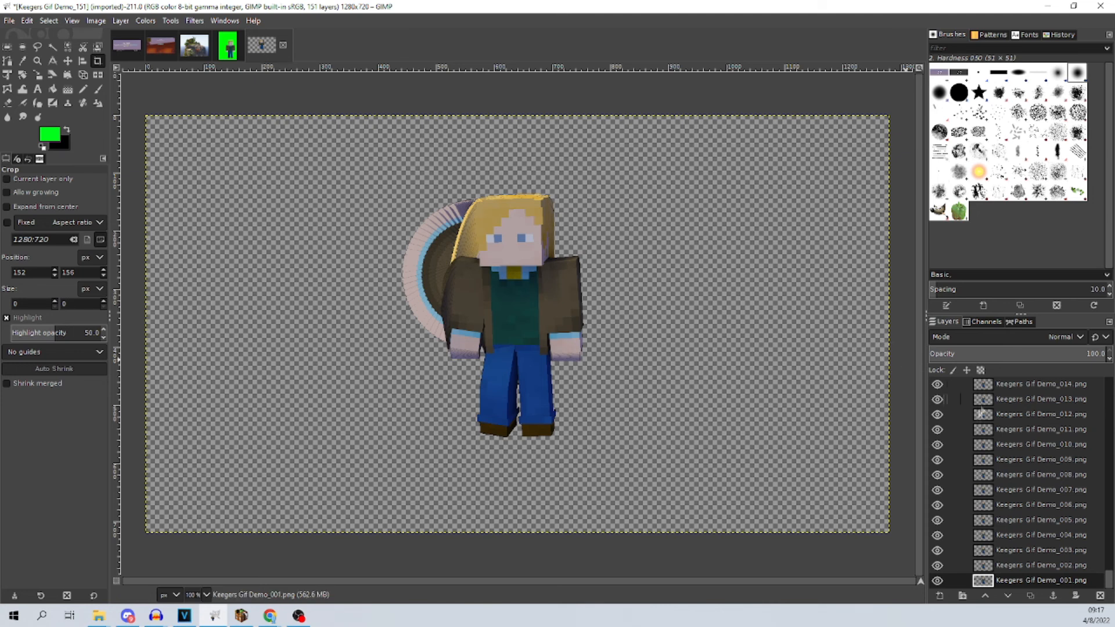
pyautogui.moveTo(1112, 583); pyautogui.dragTo(1109, 386)
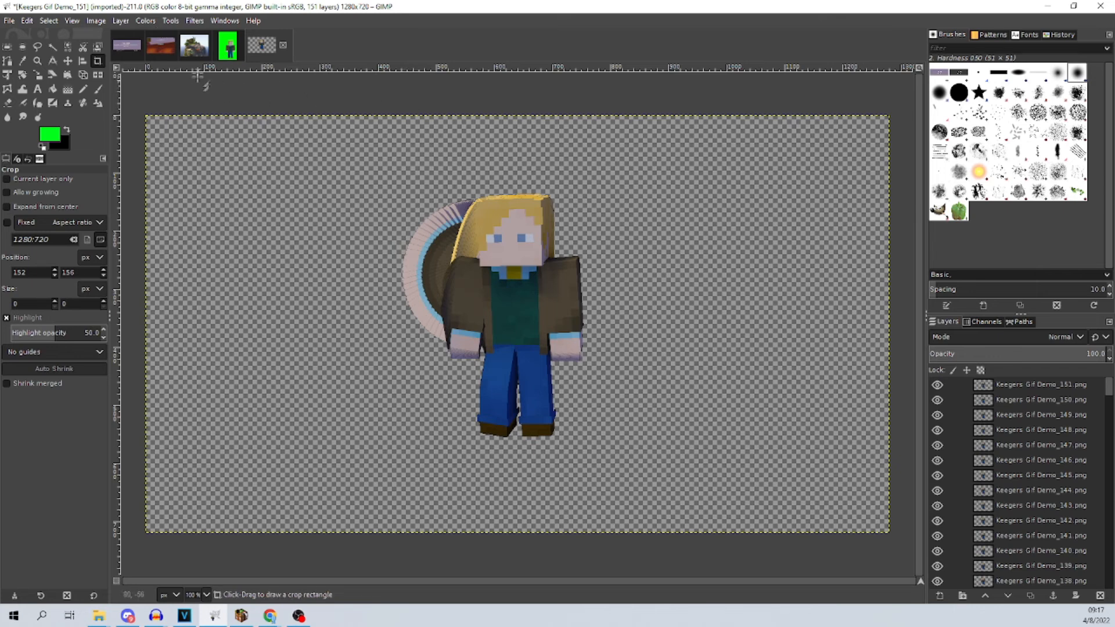
# Preview the layered frames with Animation Playback and close the preview
pyautogui.click(196, 21)
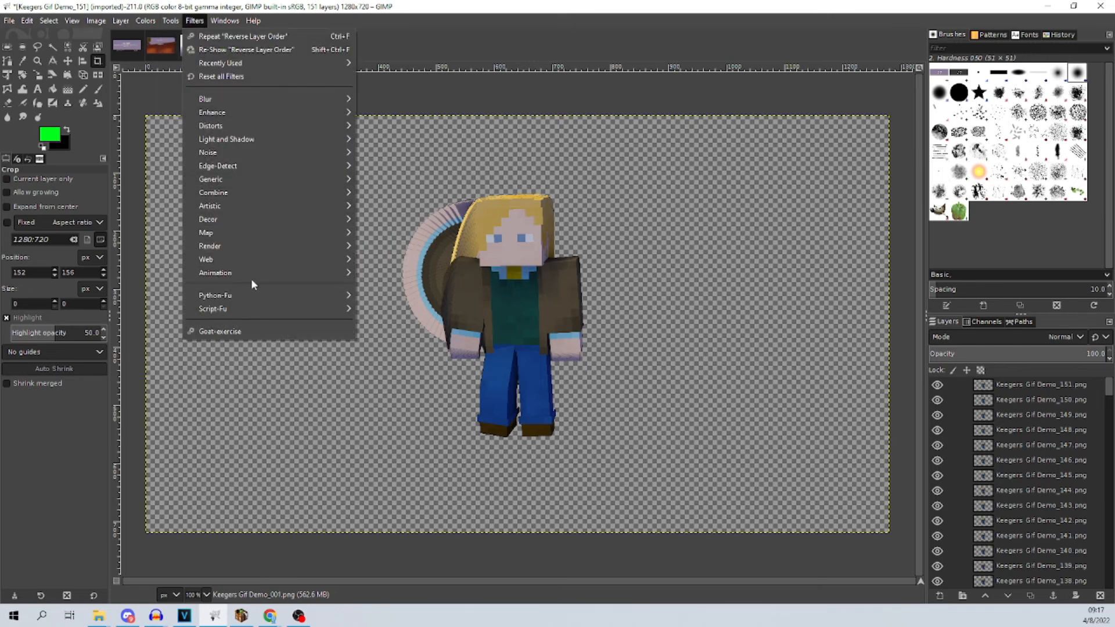
pyautogui.moveTo(257, 276)
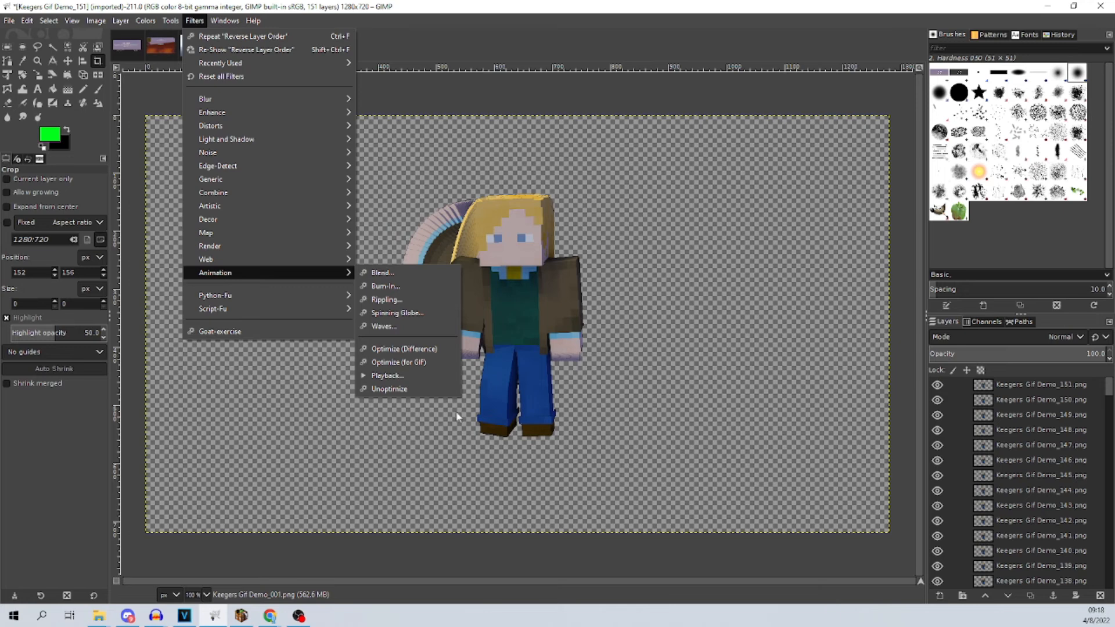
pyautogui.click(386, 376)
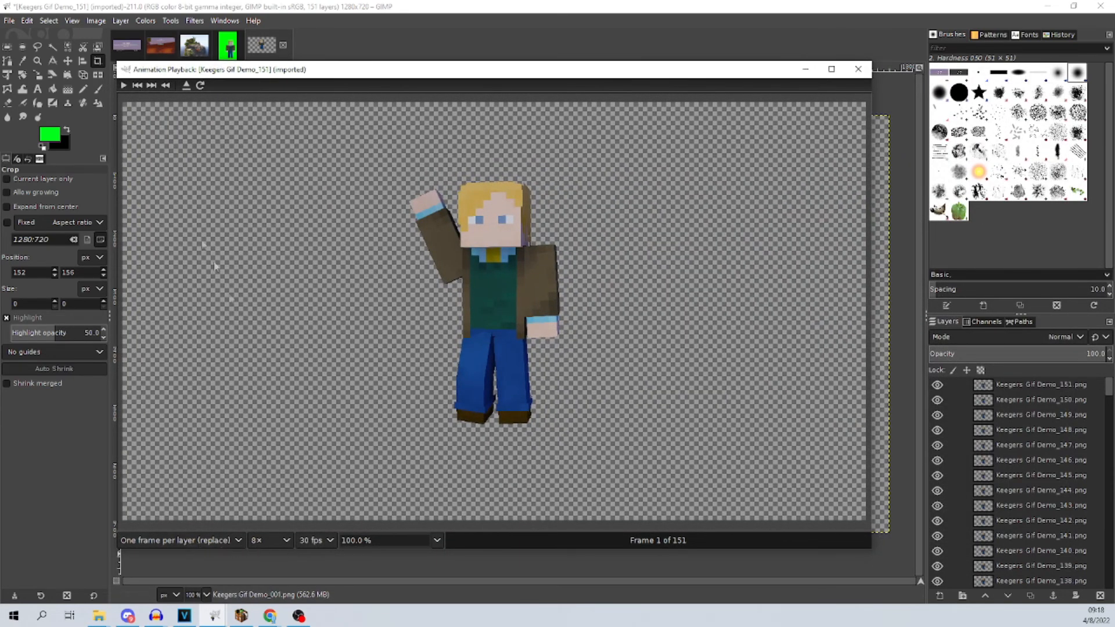
pyautogui.click(124, 85)
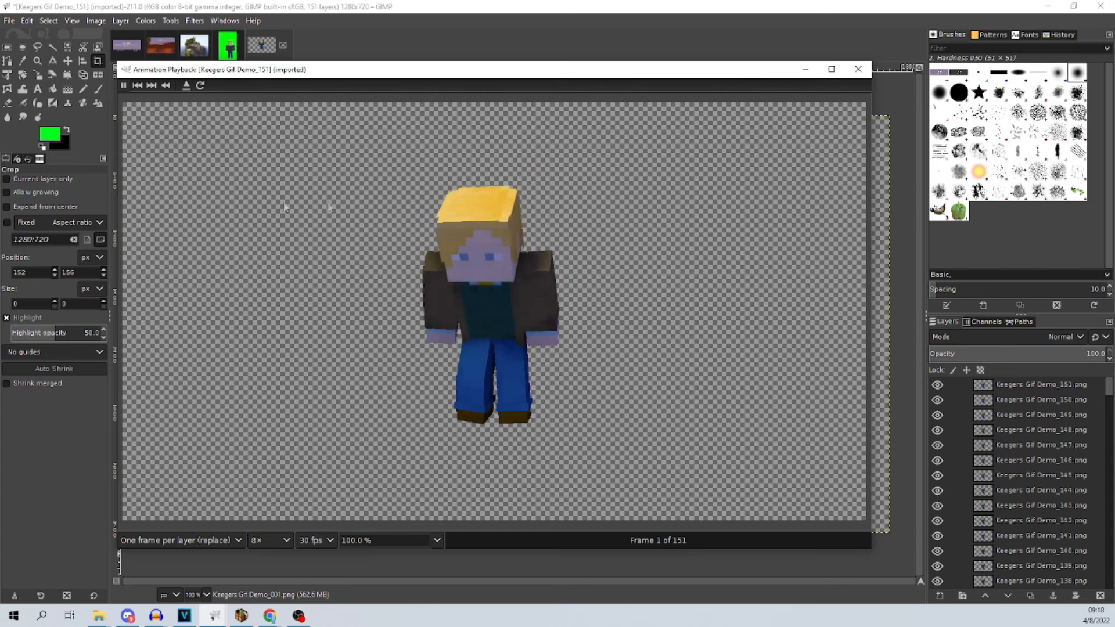
pyautogui.click(860, 71)
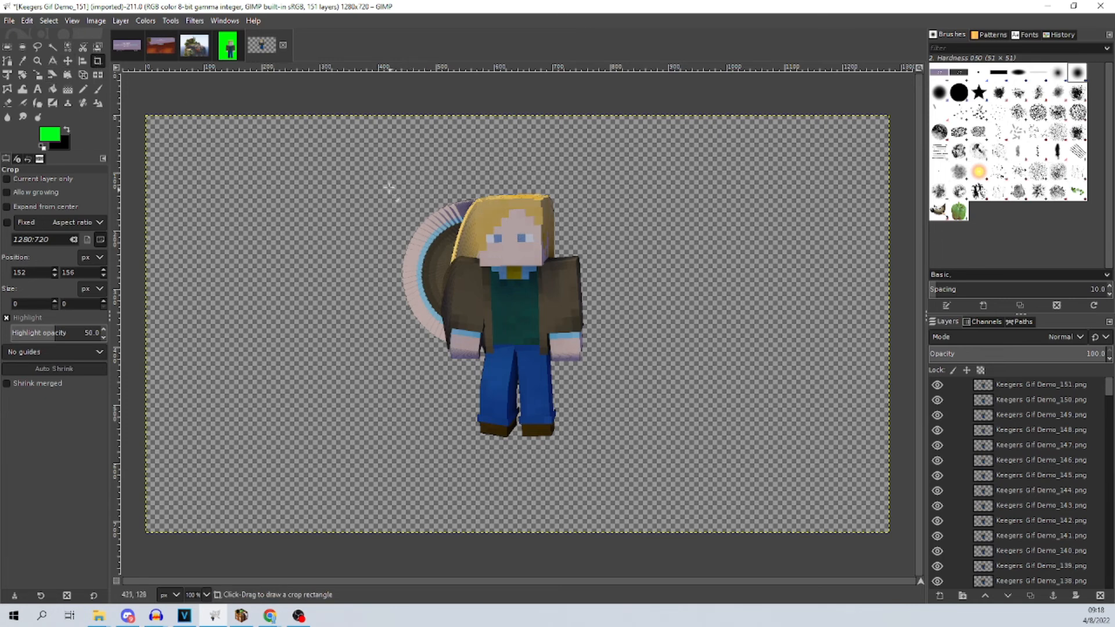
# Crop the image to about 361 x 478 px around the character, leaving room for the waving arm
pyautogui.moveTo(377, 169); pyautogui.dragTo(601, 468)
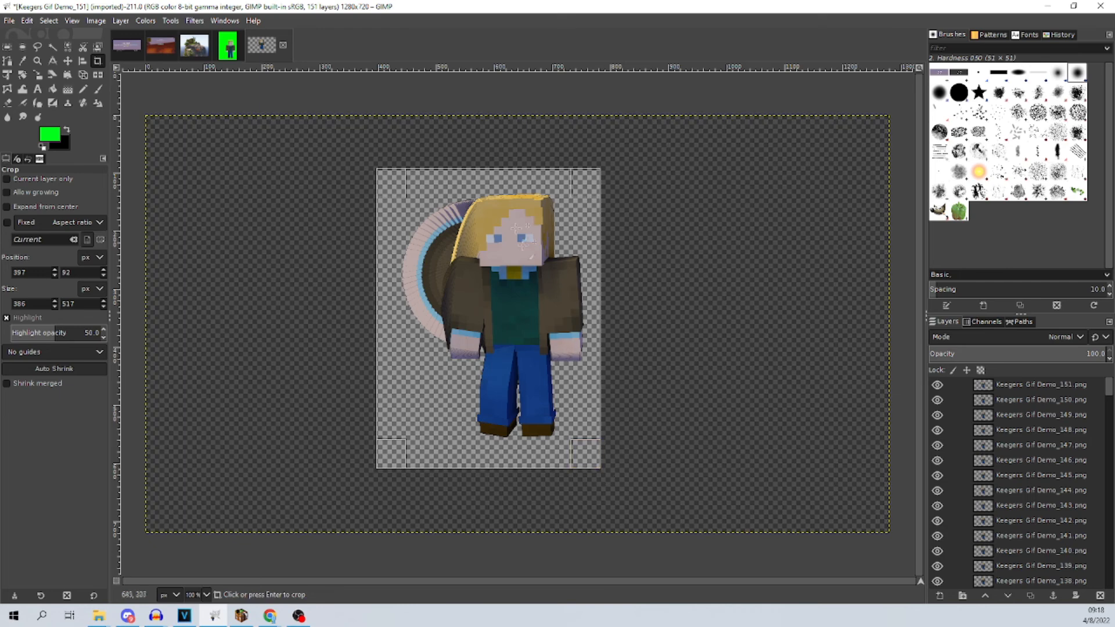
pyautogui.moveTo(491, 175); pyautogui.dragTo(490, 185)
pyautogui.moveTo(386, 356); pyautogui.dragTo(405, 365)
pyautogui.moveTo(516, 472); pyautogui.dragTo(515, 456)
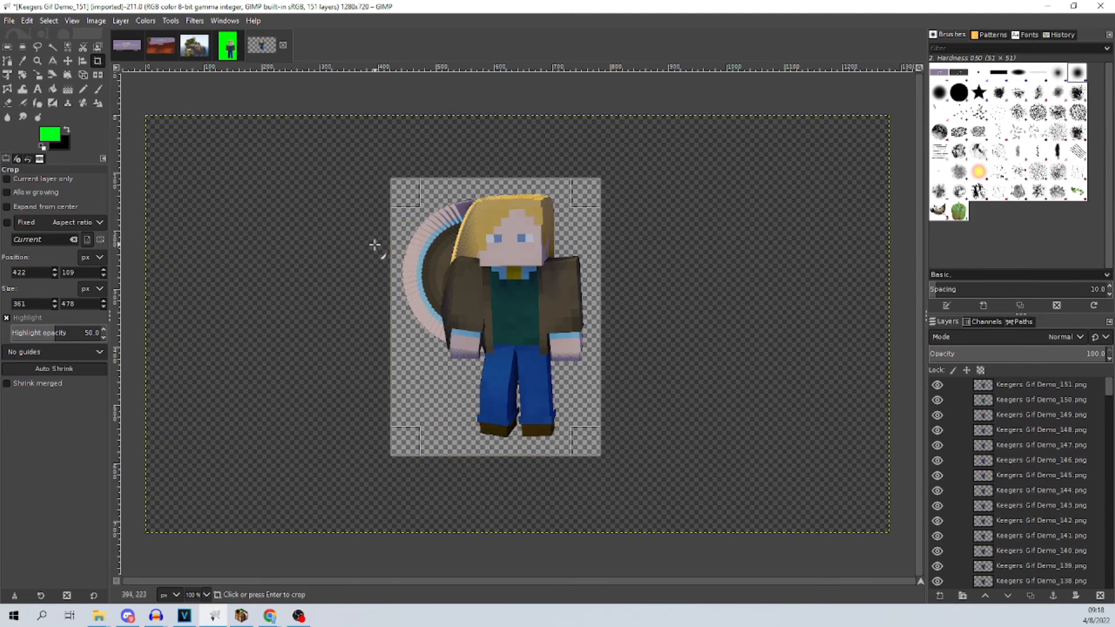
pyautogui.click(462, 266)
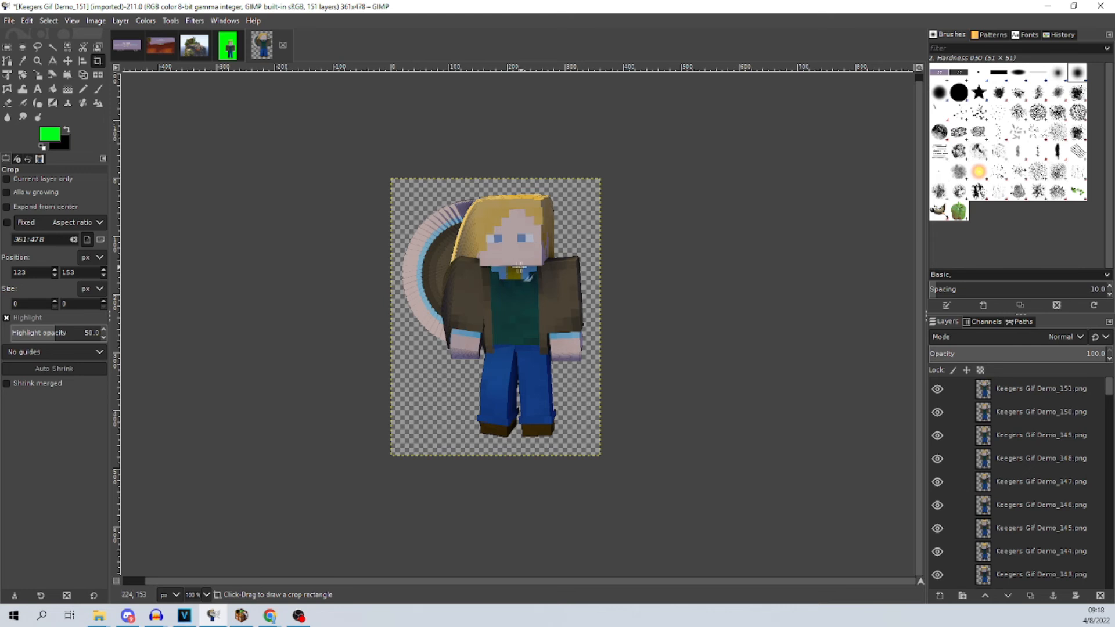
# Convert the image to indexed colours with an optimum palette of at most 255 colours and no dithering
pyautogui.click(96, 21)
pyautogui.moveTo(110, 58)
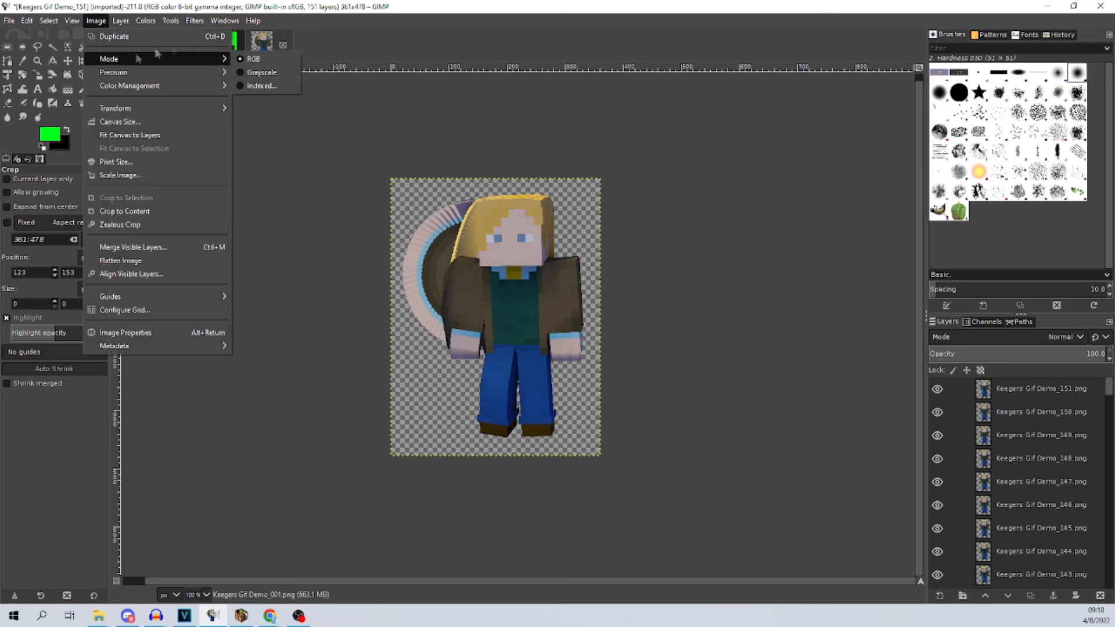
pyautogui.click(252, 86)
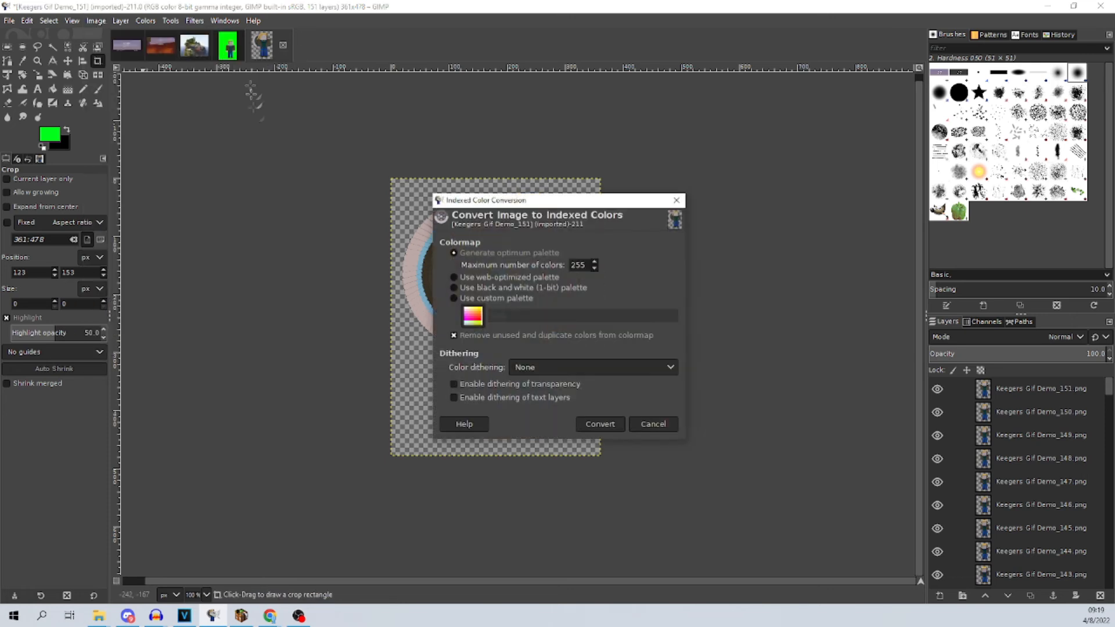
pyautogui.click(602, 423)
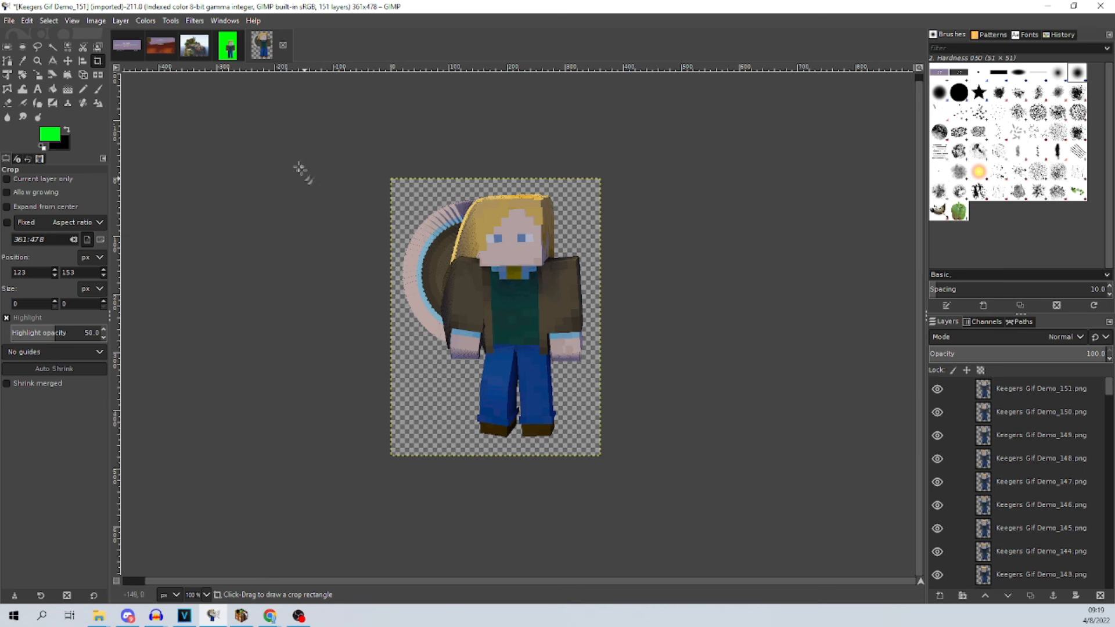
# Set the image export to go to the Desktop folder under the file name Keegers Gif Demo.gif
pyautogui.click(10, 22)
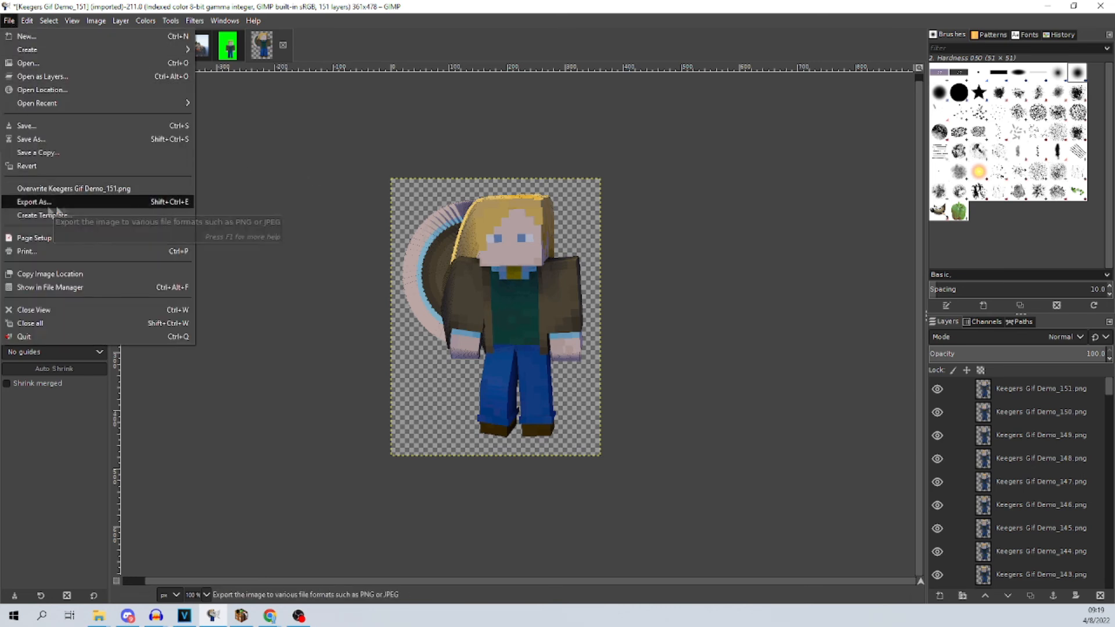
pyautogui.click(113, 203)
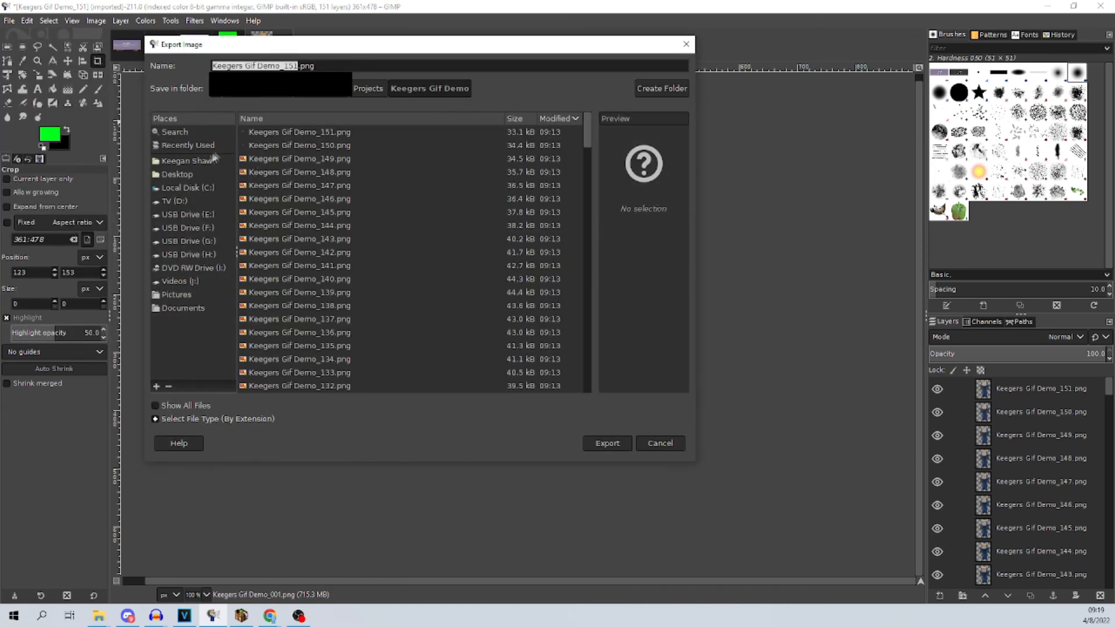
pyautogui.click(174, 174)
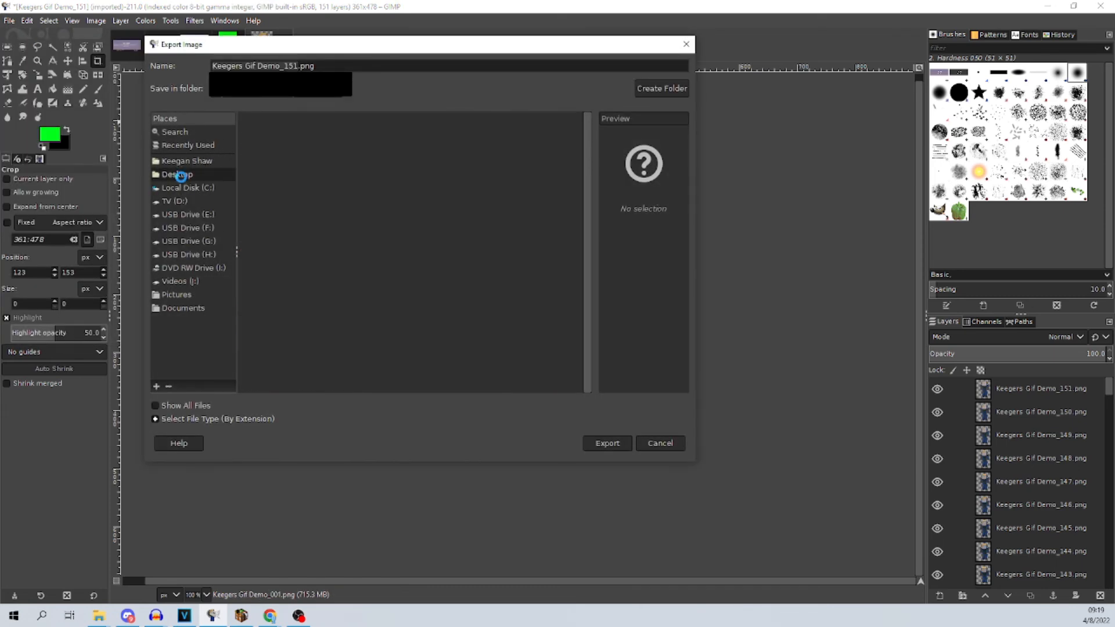
pyautogui.click(299, 66)
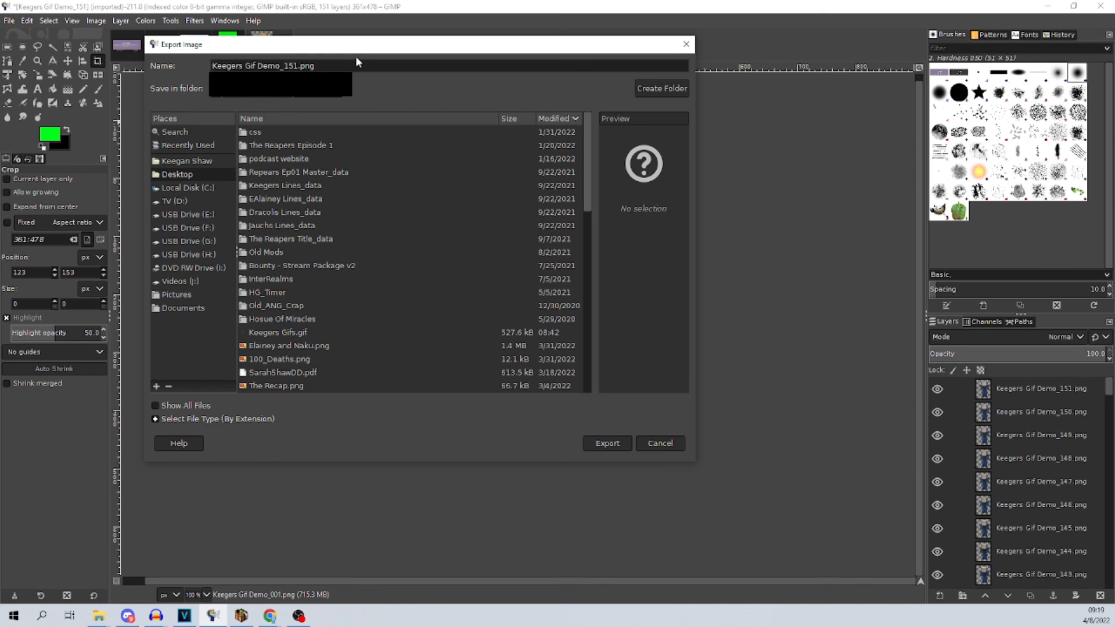
pyautogui.moveTo(280, 66); pyautogui.dragTo(417, 68)
pyautogui.press('BackSpace')
pyautogui.write('.gif')
# Export the GIF as an animation with a 30 ms frame delay and one frame per layer (replace)
pyautogui.click(604, 446)
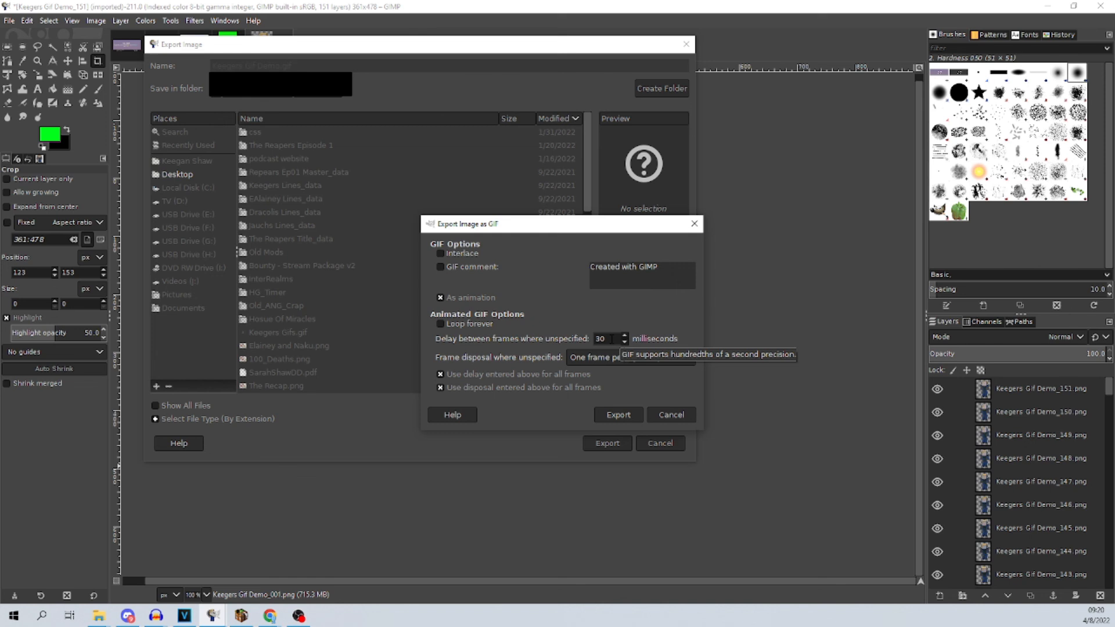
pyautogui.moveTo(612, 338); pyautogui.dragTo(570, 342)
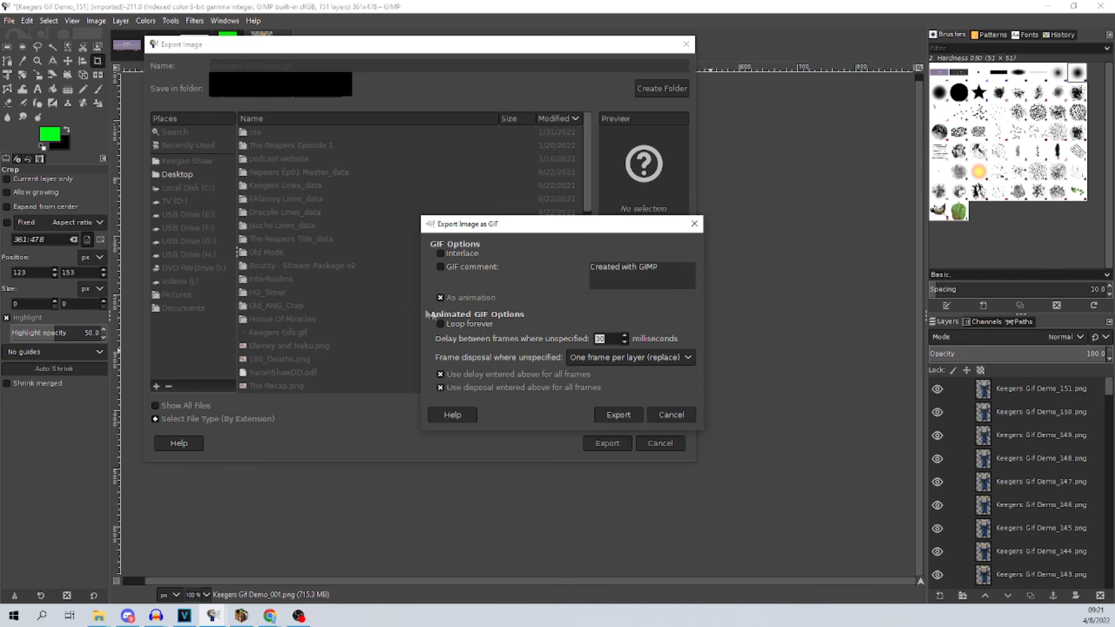
pyautogui.click(612, 416)
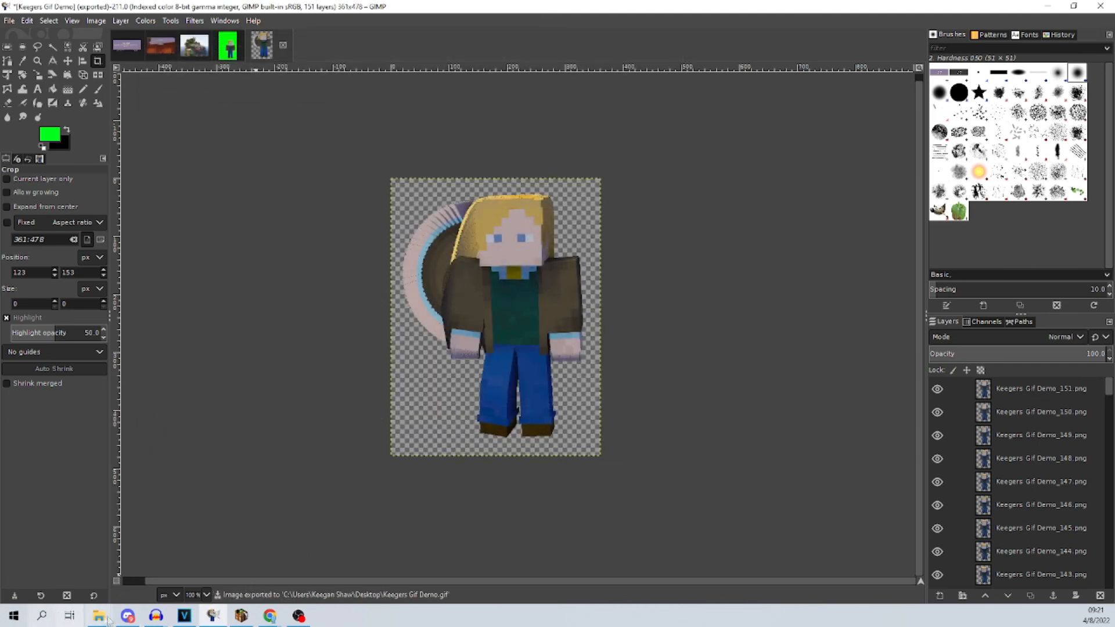
# Switch to the Desktop folder in File Explorer and open Keegers Gif Demo.gif to view the animation
pyautogui.moveTo(100, 617)
pyautogui.click(69, 575)
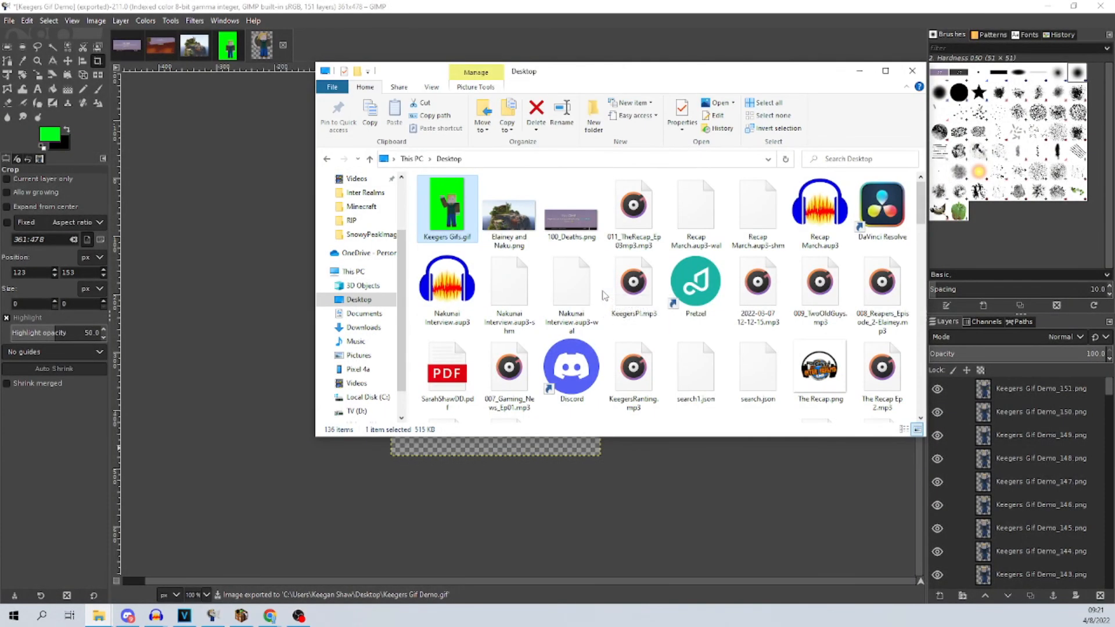
pyautogui.click(453, 221)
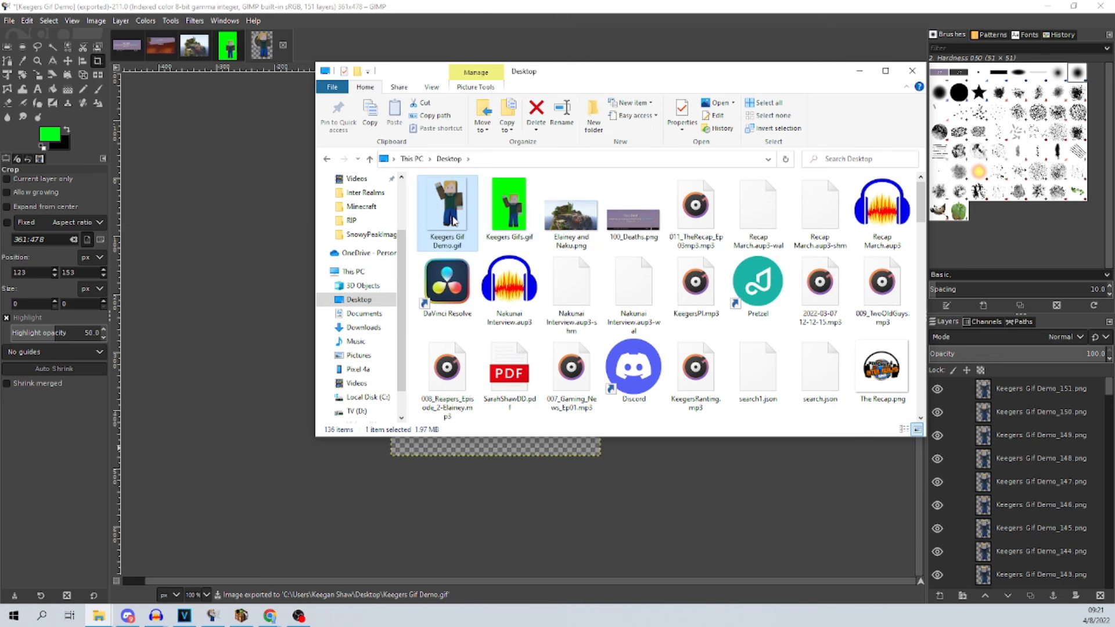
pyautogui.doubleClick(453, 221)
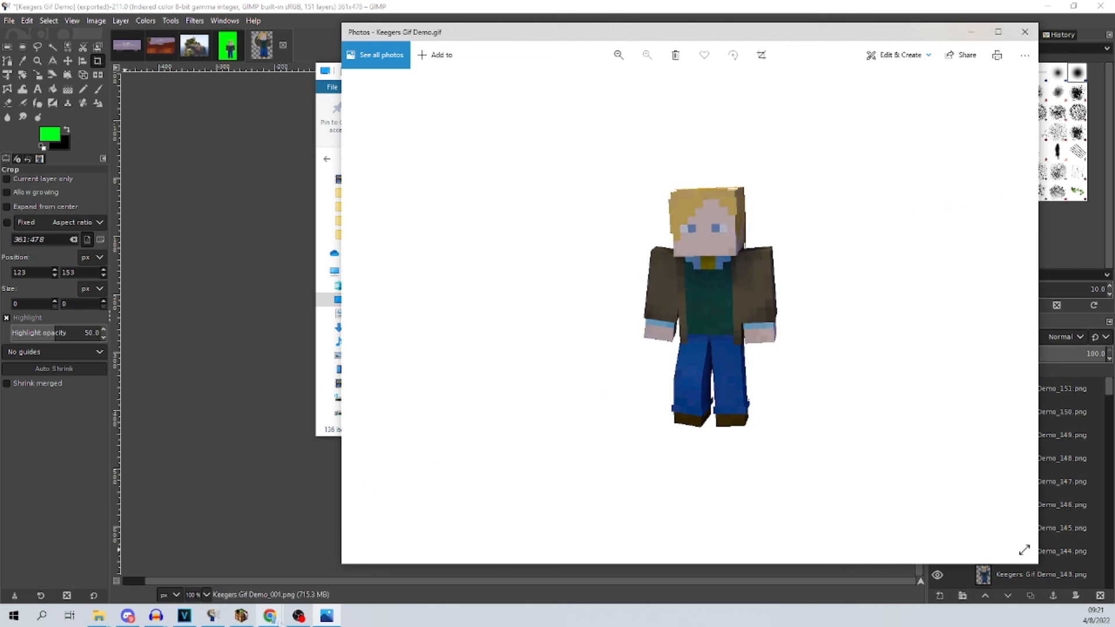
pyautogui.moveTo(269, 617)
pyautogui.click(299, 616)
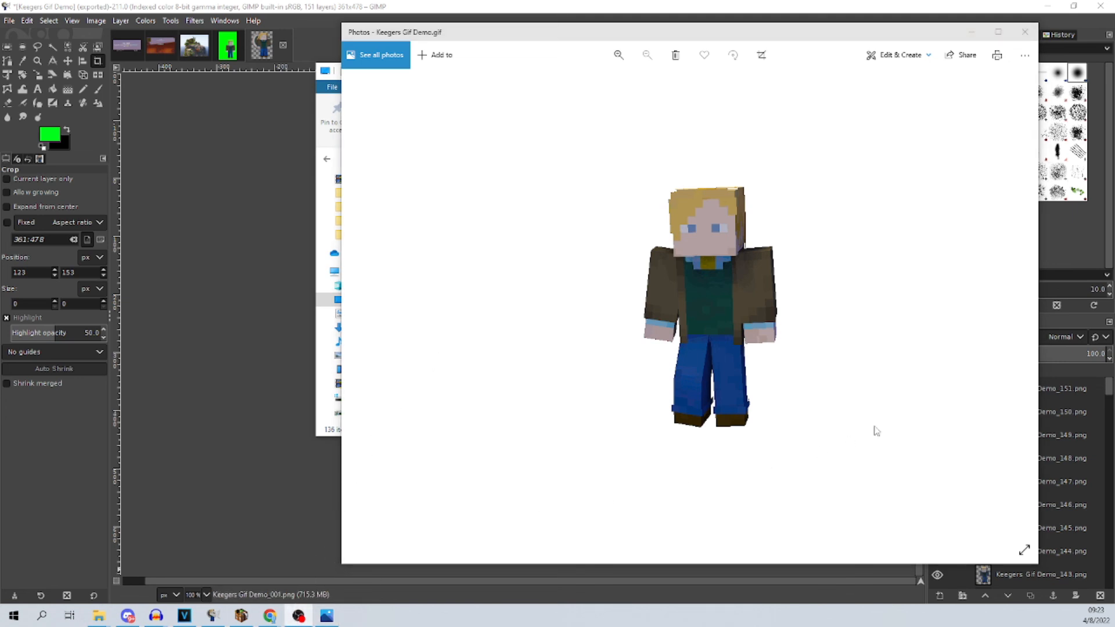